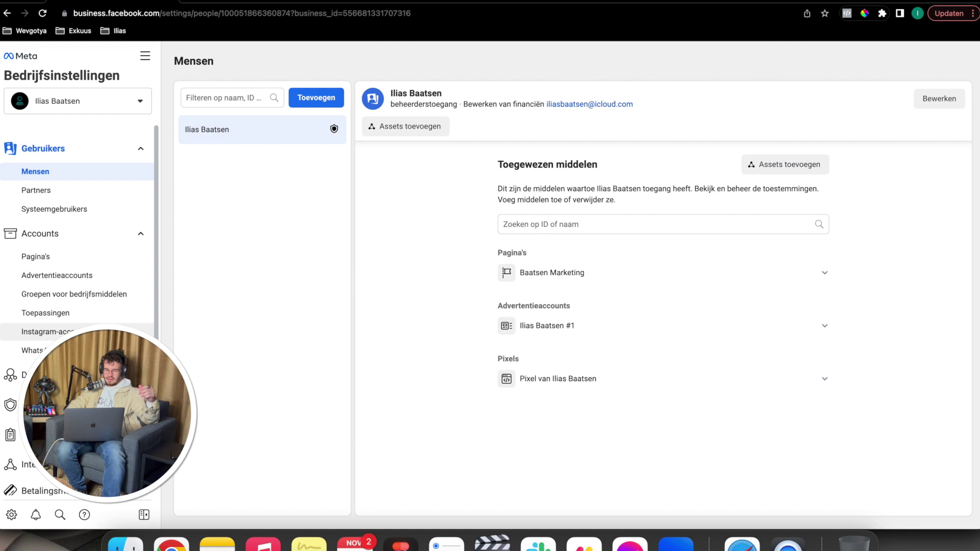
Step: Look through the business accounts available in the account switcher and close the list
left_click(78, 101)
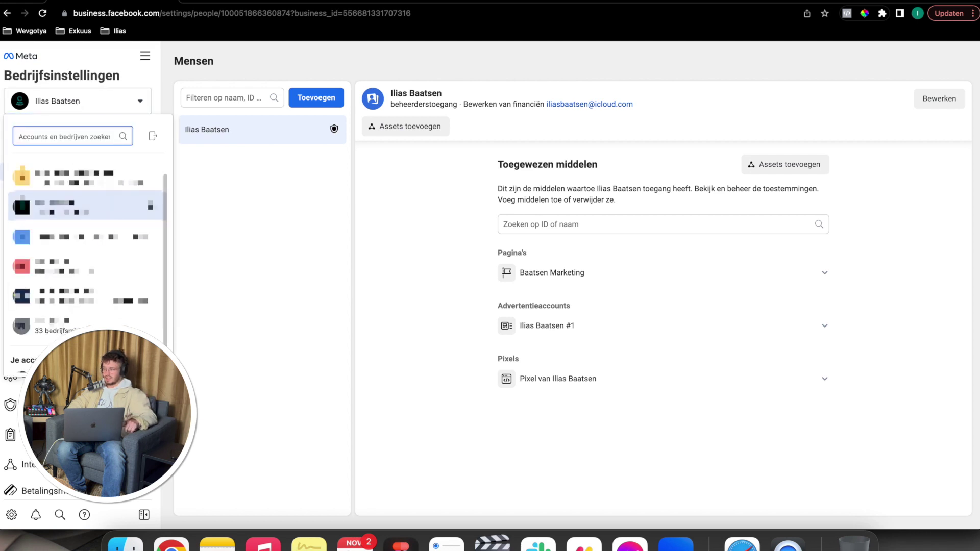
scroll(35, 352, "down", 1)
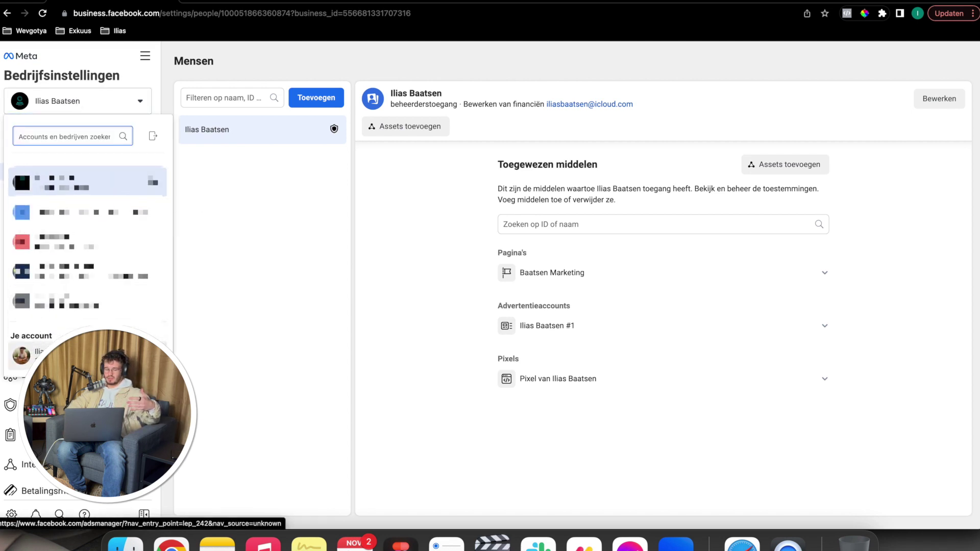
scroll(86, 229, "up", 1)
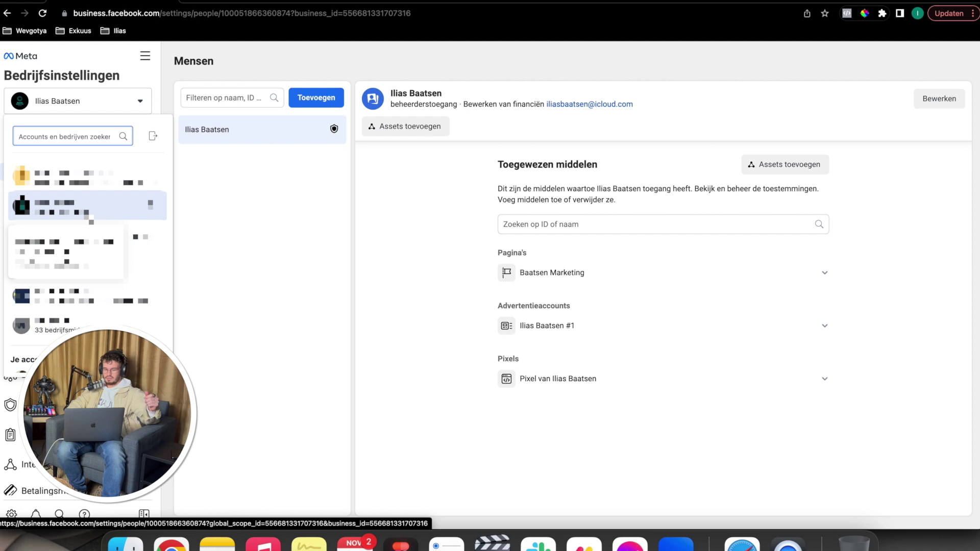
left_click(265, 250)
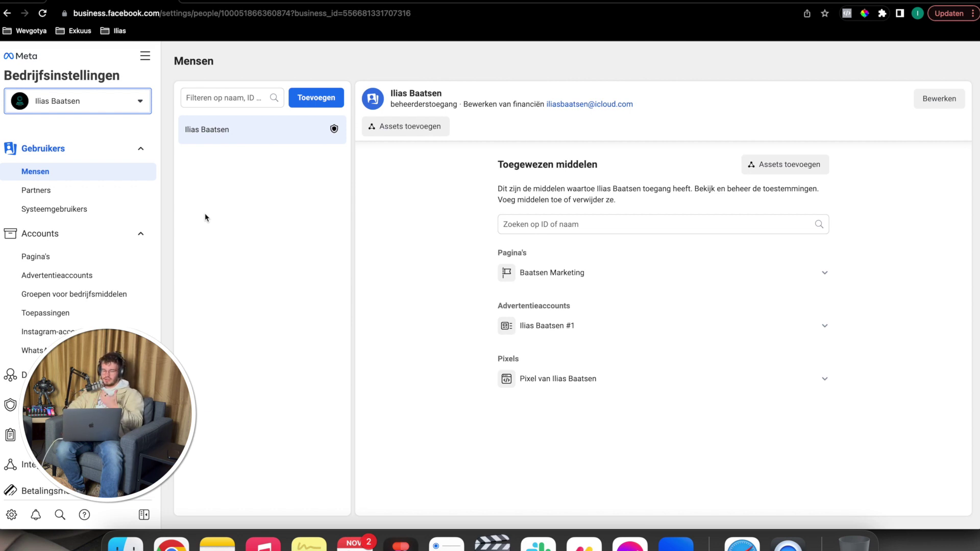
Step: View the form for inviting people to the business, close it, and open the Partners section
left_click(321, 102)
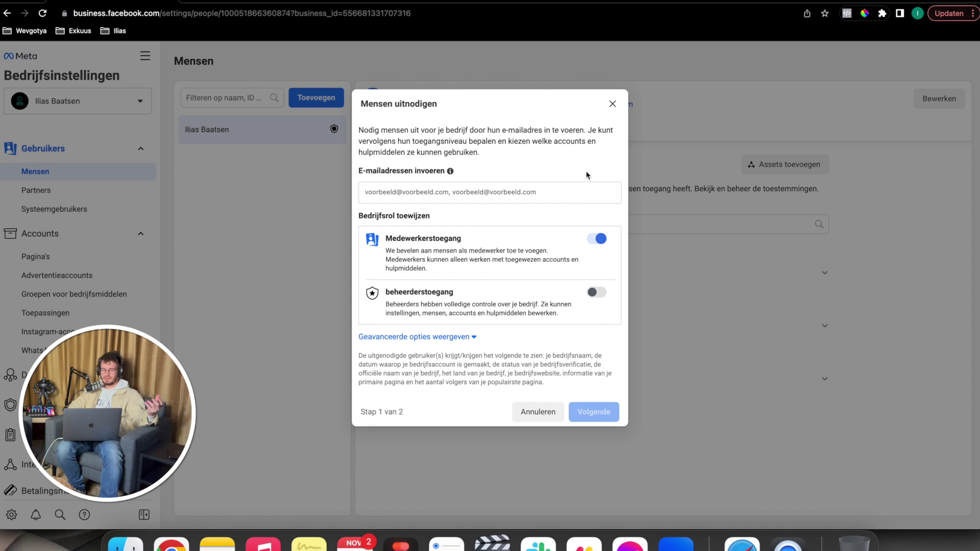
left_click(613, 104)
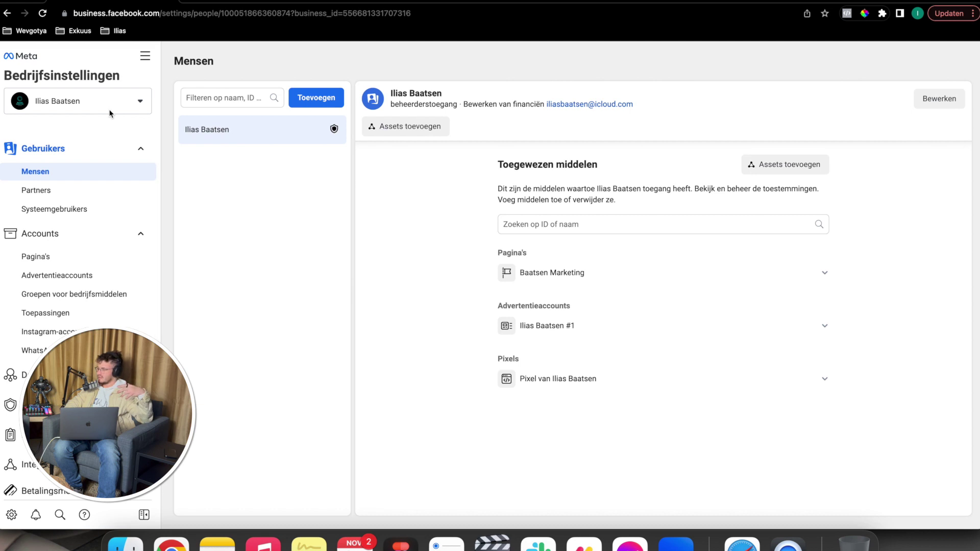
left_click(89, 197)
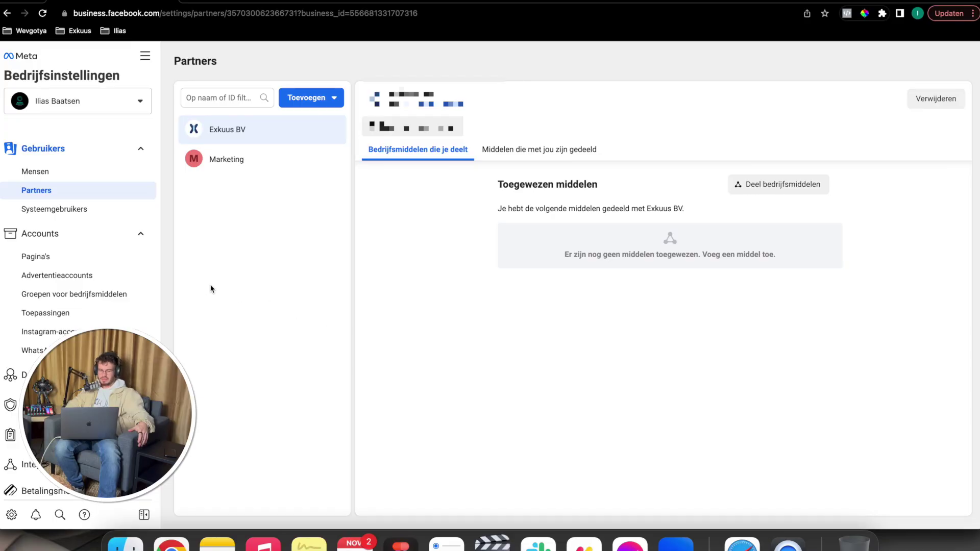
left_click(103, 173)
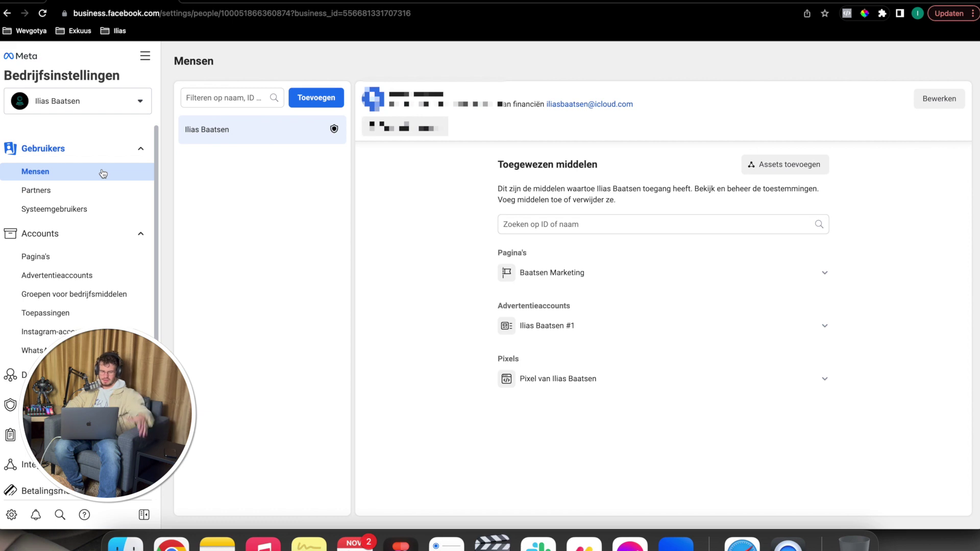
left_click(97, 189)
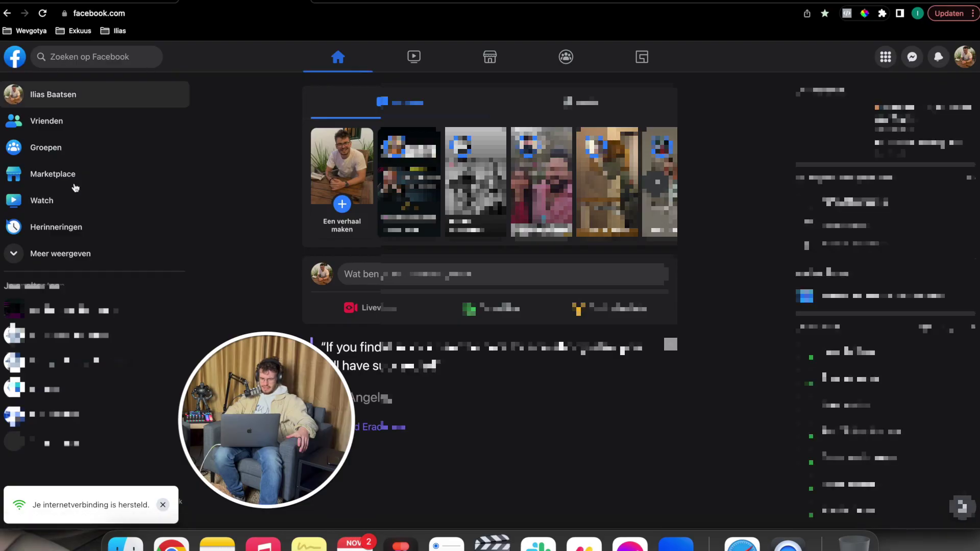
Step: Switch to Facebook, go to the Pagina's overview, and open the form for creating a new page
left_click(82, 257)
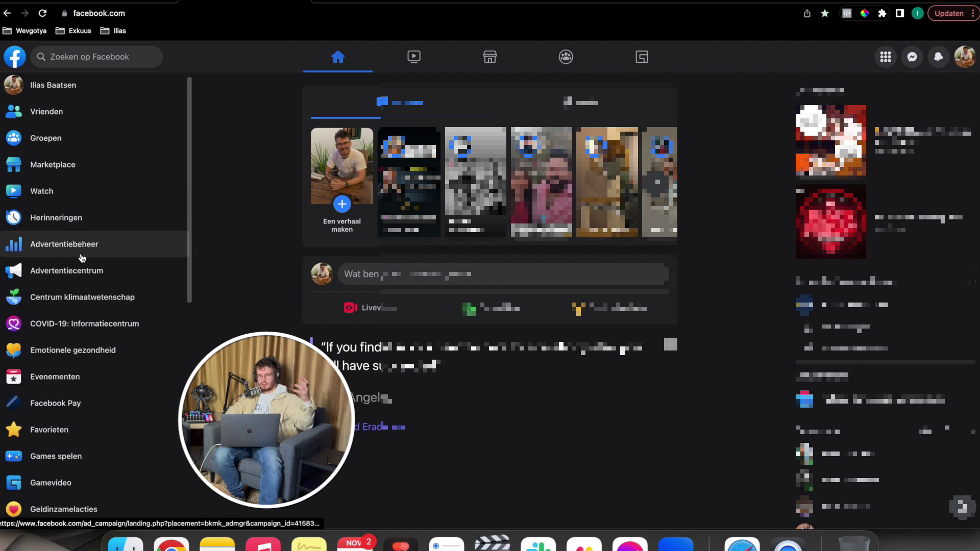
scroll(82, 258, "down", 4)
scroll(82, 257, "down", 5)
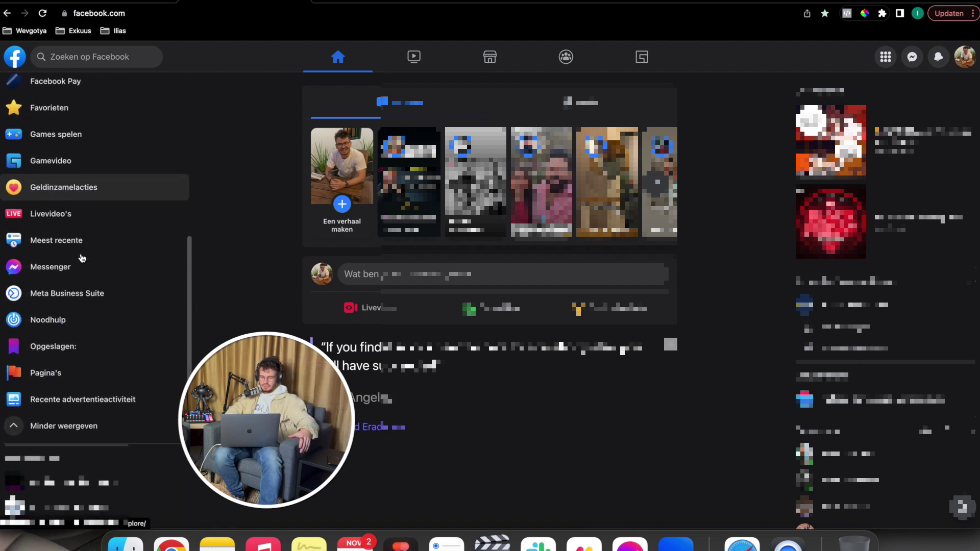
left_click(70, 376)
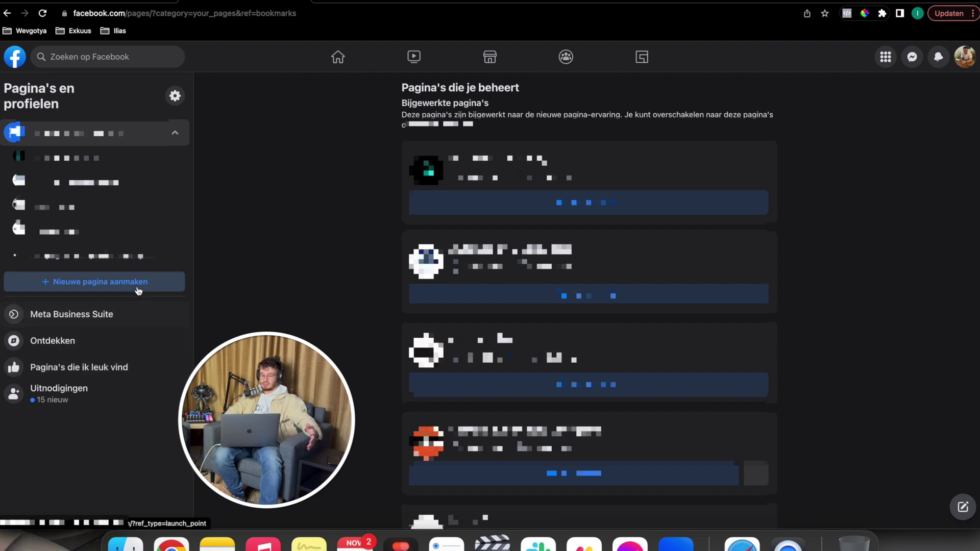
left_click(117, 283)
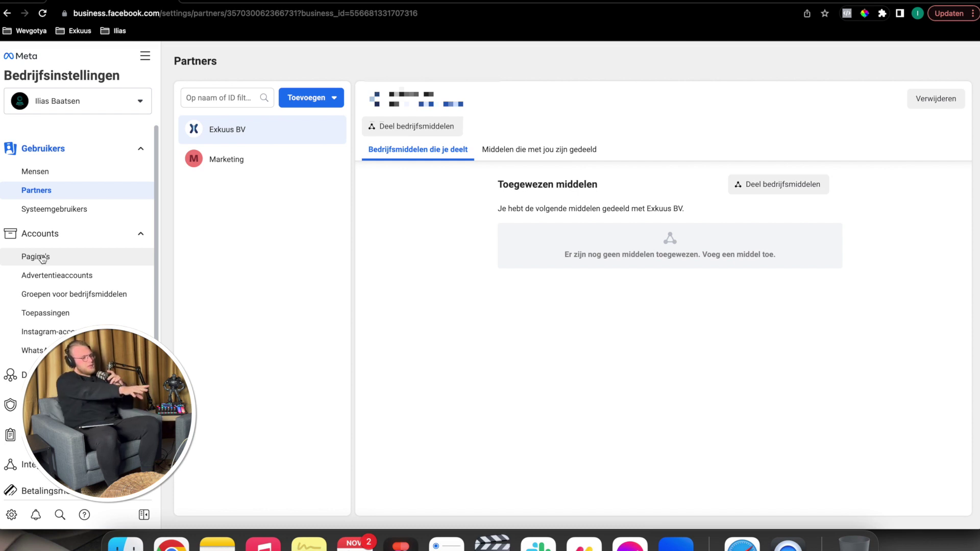
left_click(235, 6)
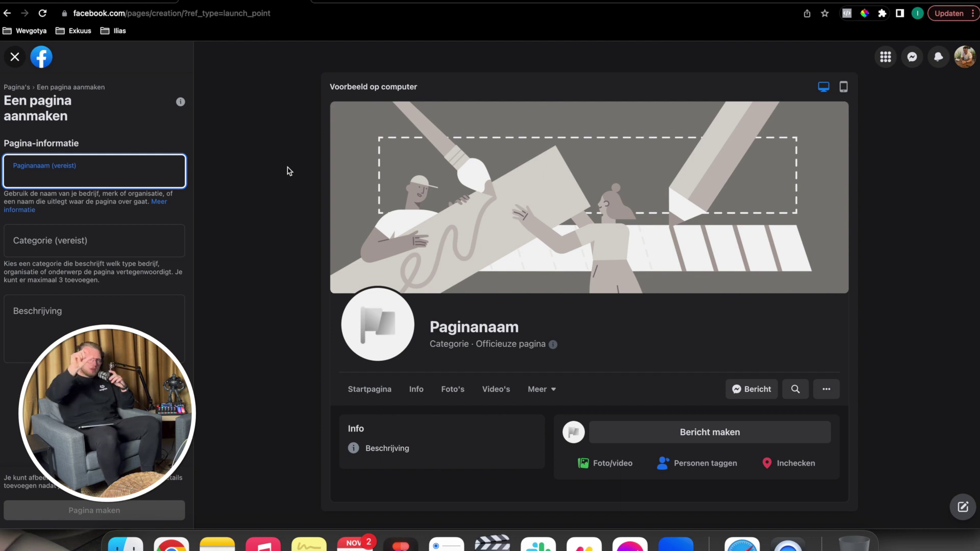
Step: Return to the business settings and view the options for adding a page to the business in the Pagina's section
left_click(224, 14)
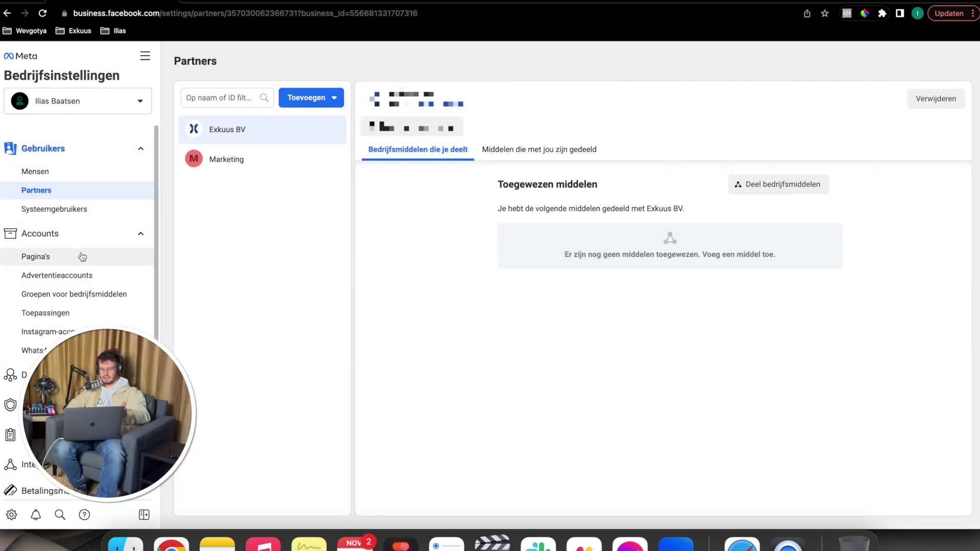
left_click(82, 257)
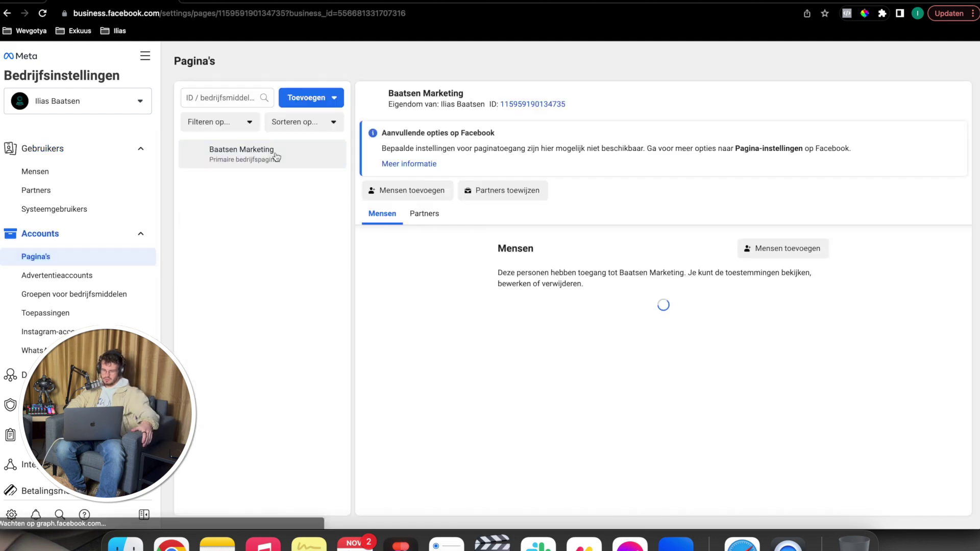
left_click(321, 100)
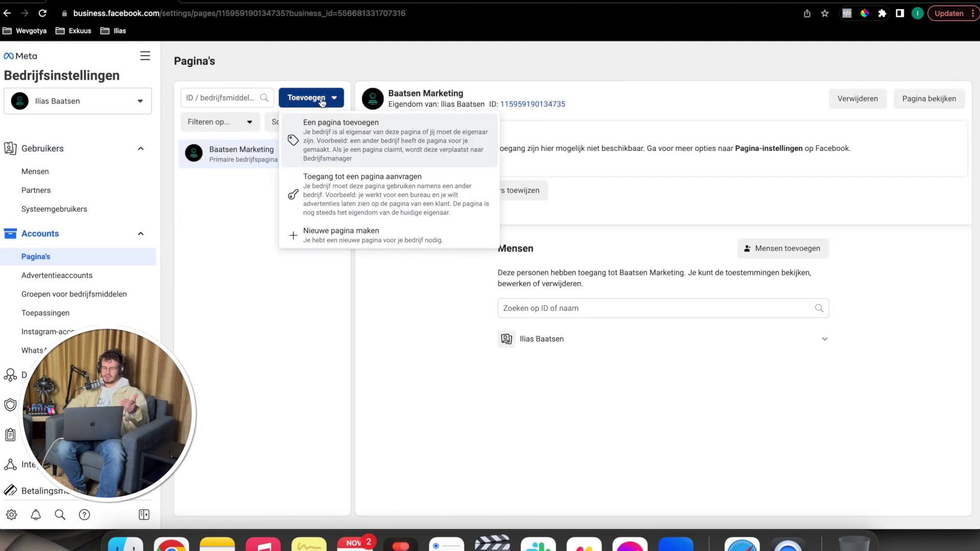
left_click(569, 420)
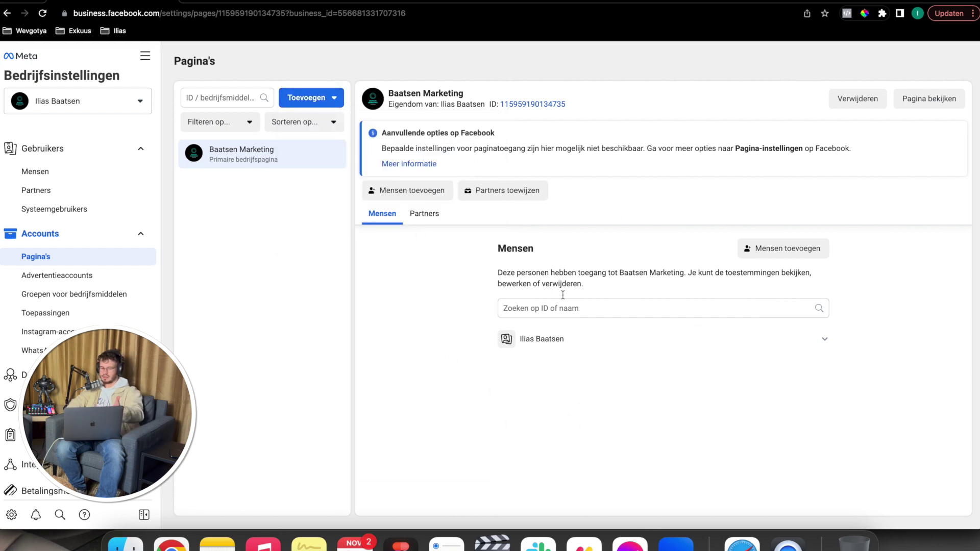
Step: View the form for adding an existing Facebook page to the business and cancel it
left_click(327, 97)
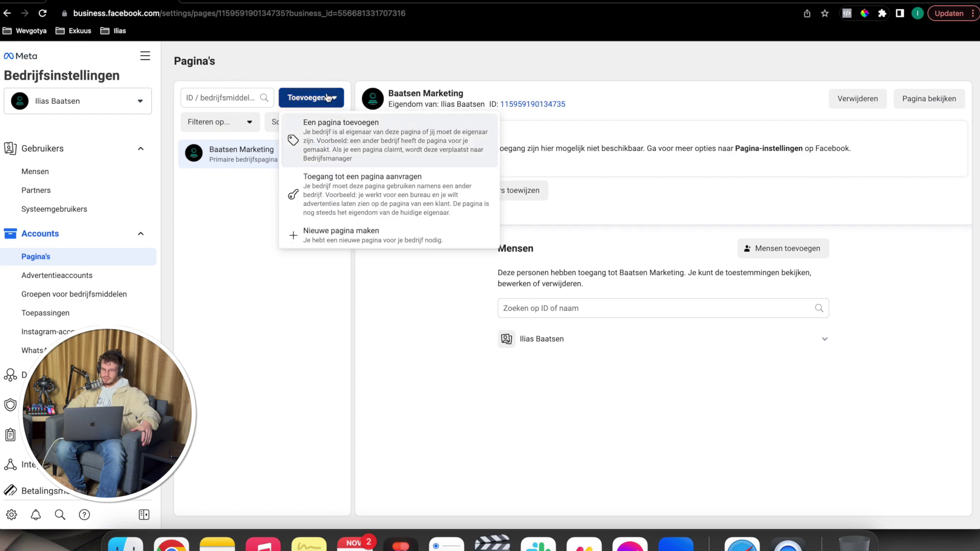
left_click(350, 134)
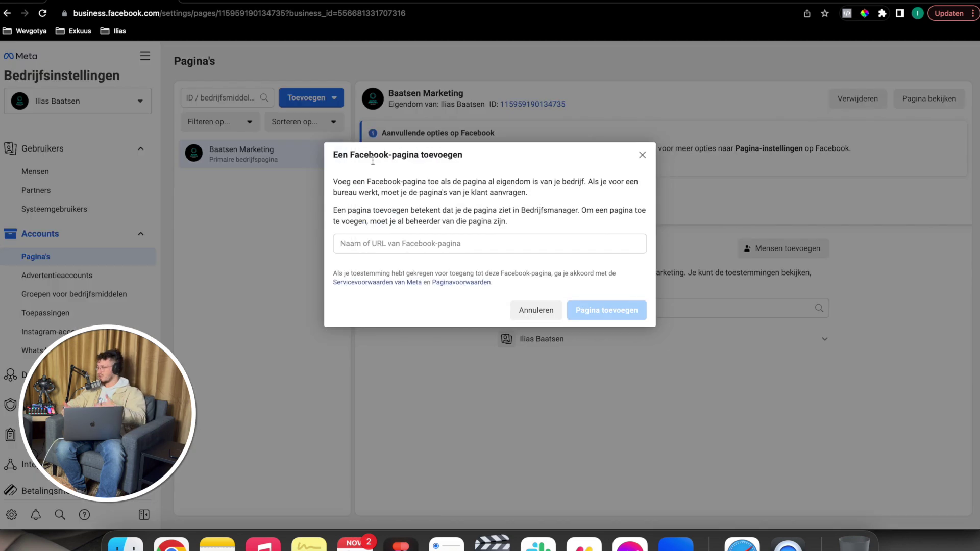
left_click(388, 244)
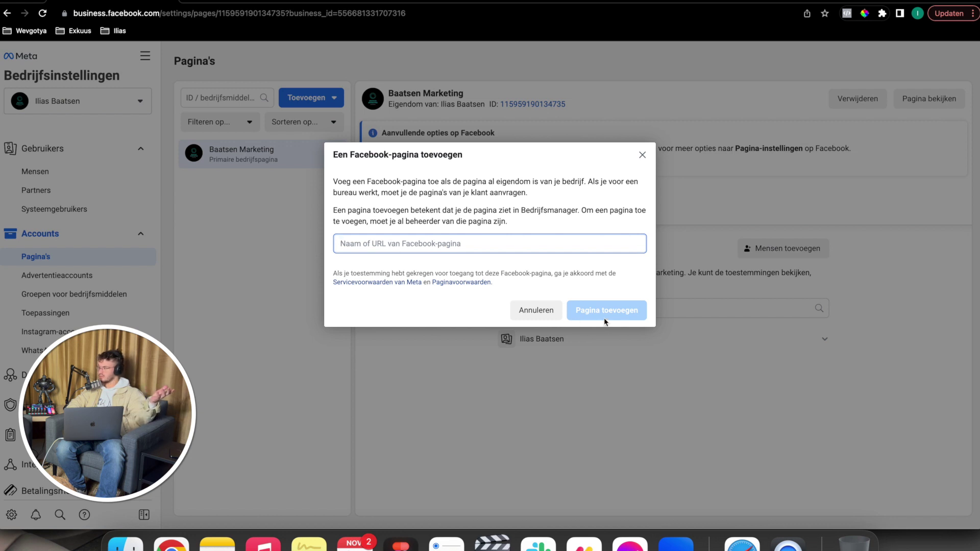
left_click(541, 311)
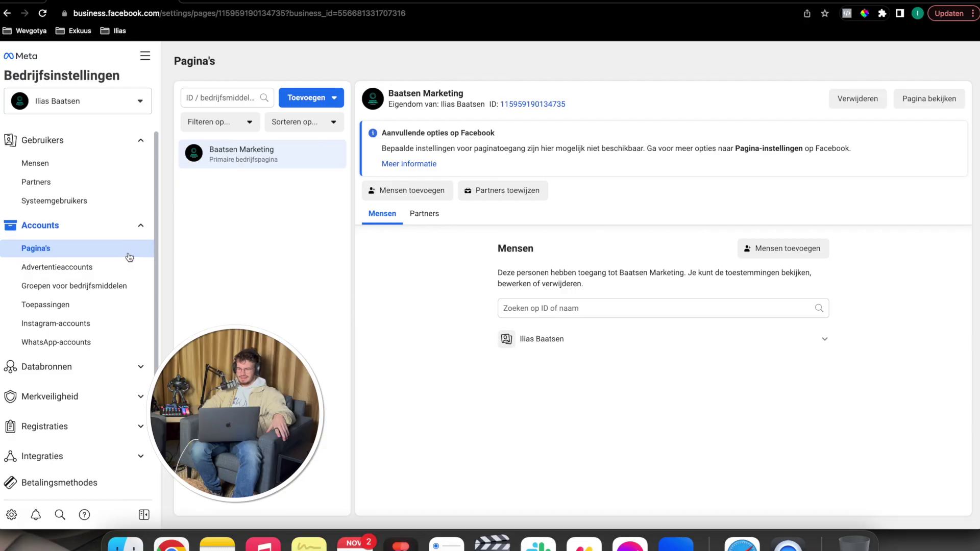
Step: Open the Bedrijfsgegevens page of the business and view the overview of all tools
scroll(129, 257, "down", 1)
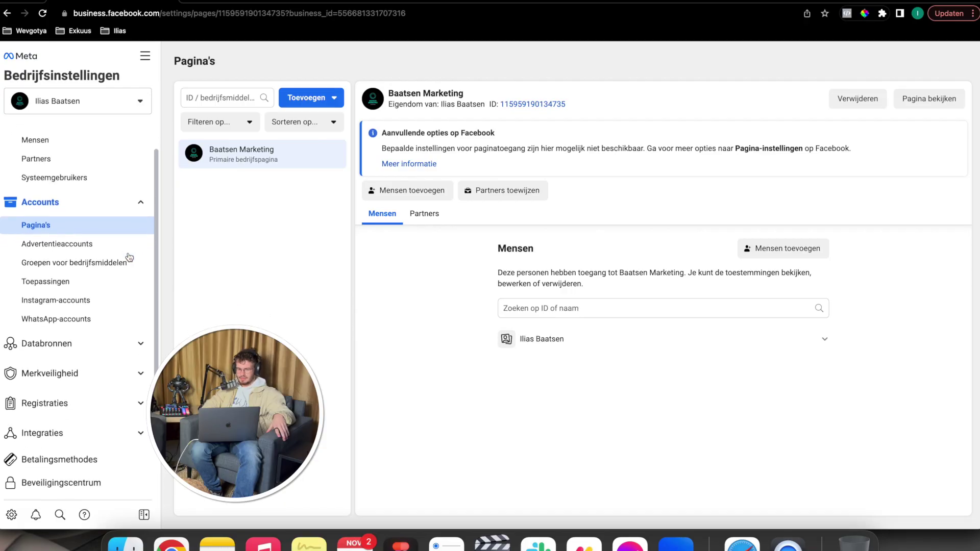
scroll(130, 257, "up", 2)
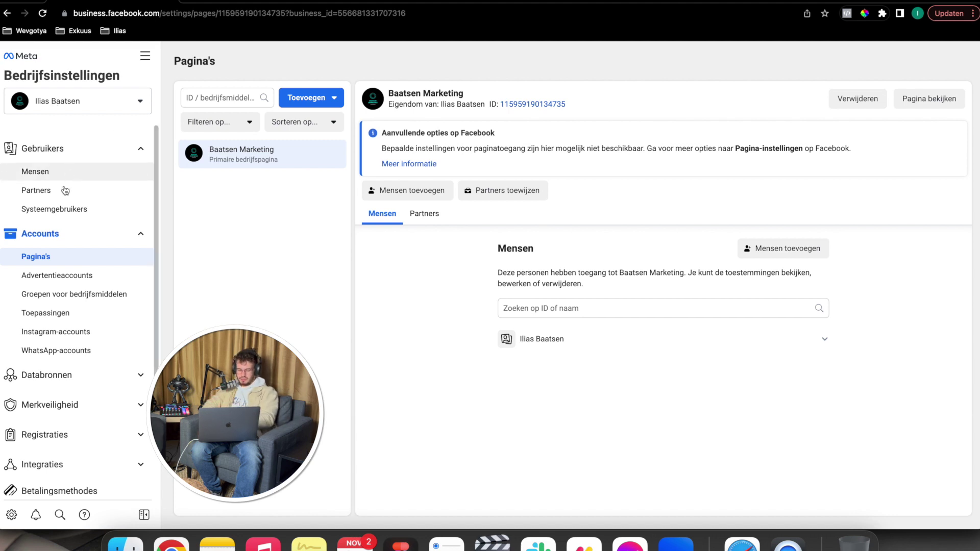
scroll(103, 437, "down", 1)
scroll(102, 438, "down", 4)
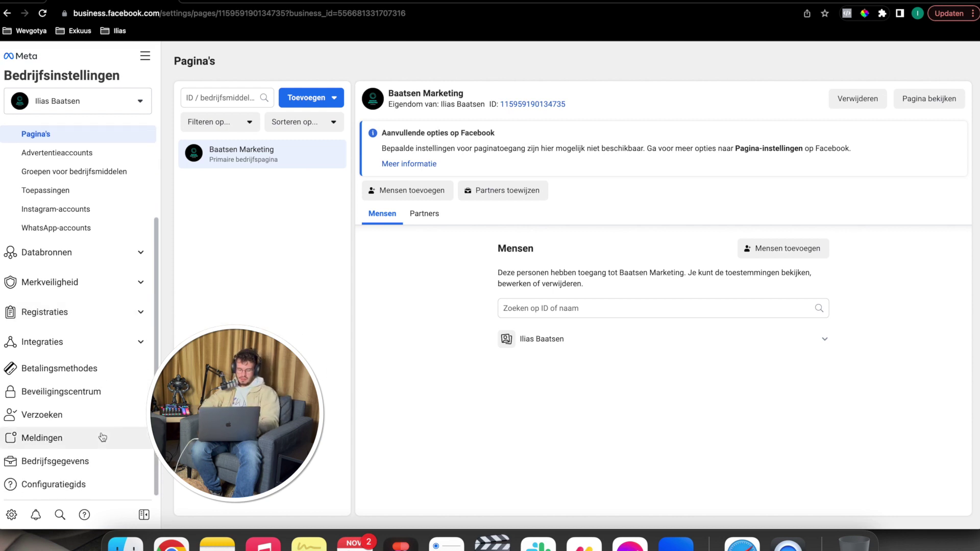
left_click(56, 462)
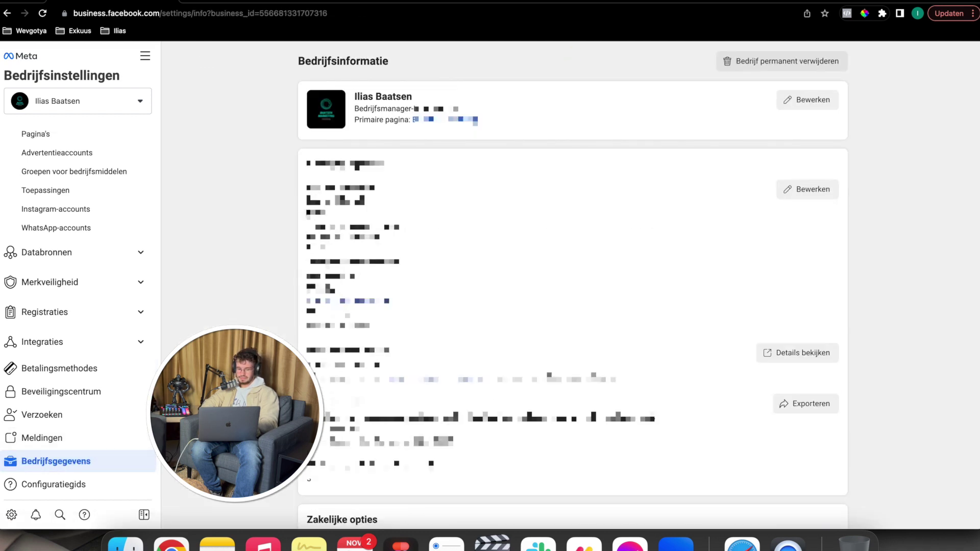
scroll(140, 153, "up", 3)
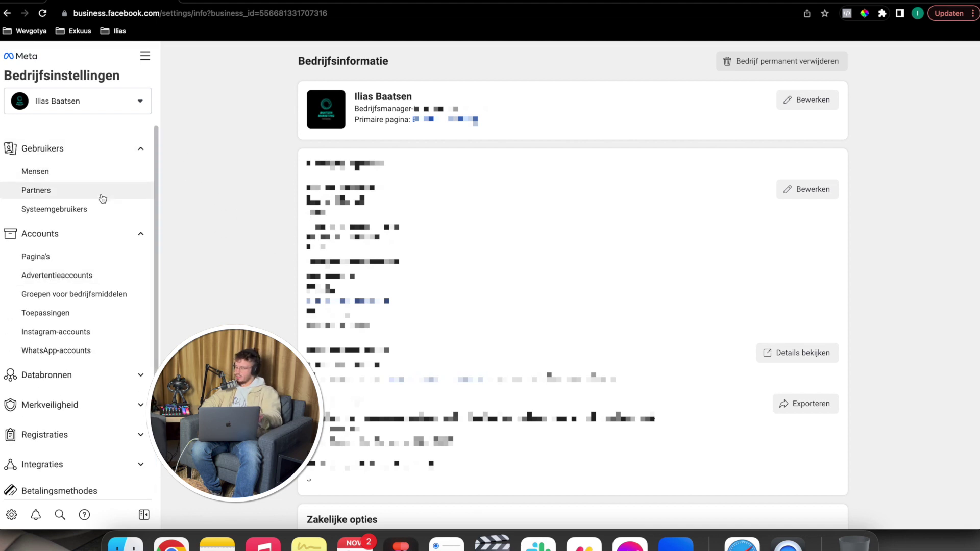
left_click(146, 57)
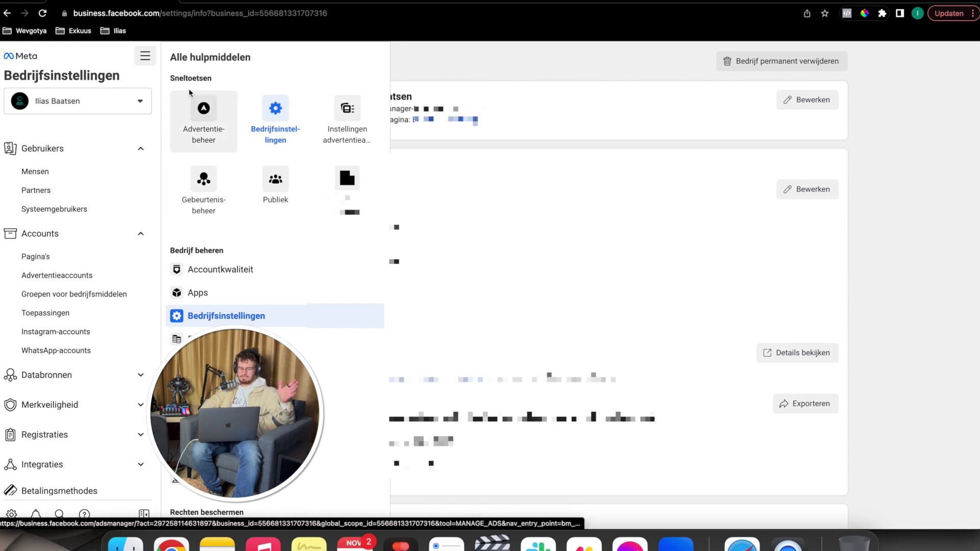
left_click(147, 58)
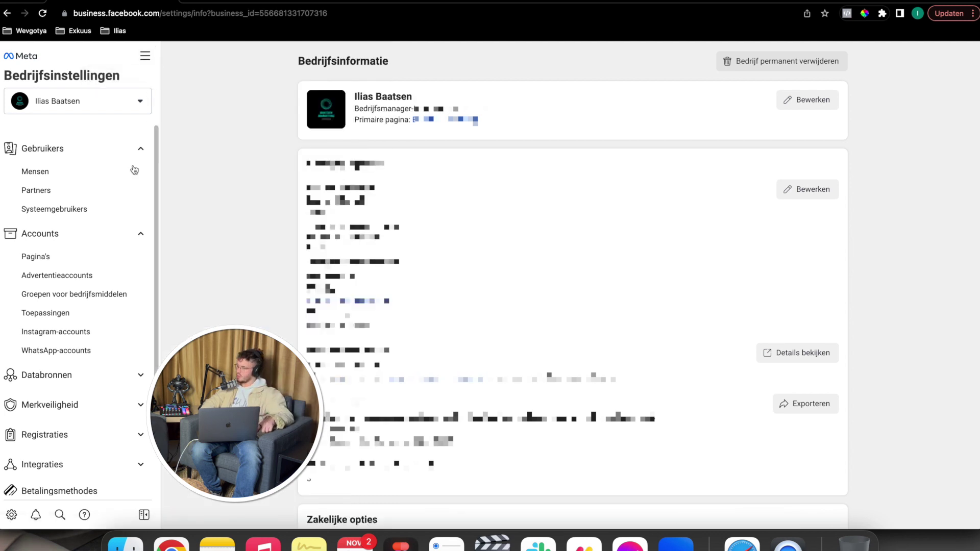
Step: On the Partners page, start giving a new partner access to the business assets and paste the partner's business ID
scroll(105, 258, "down", 5)
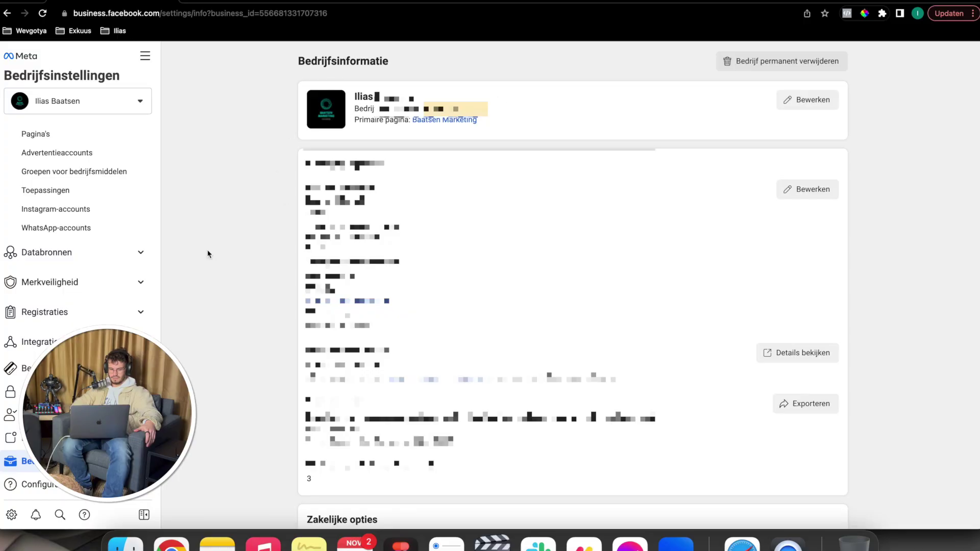
scroll(98, 255, "up", 5)
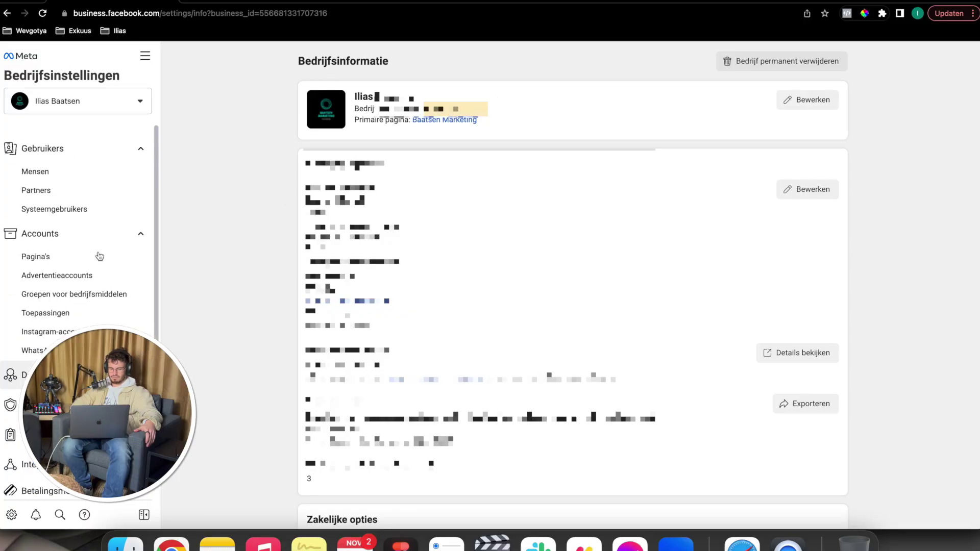
left_click(82, 196)
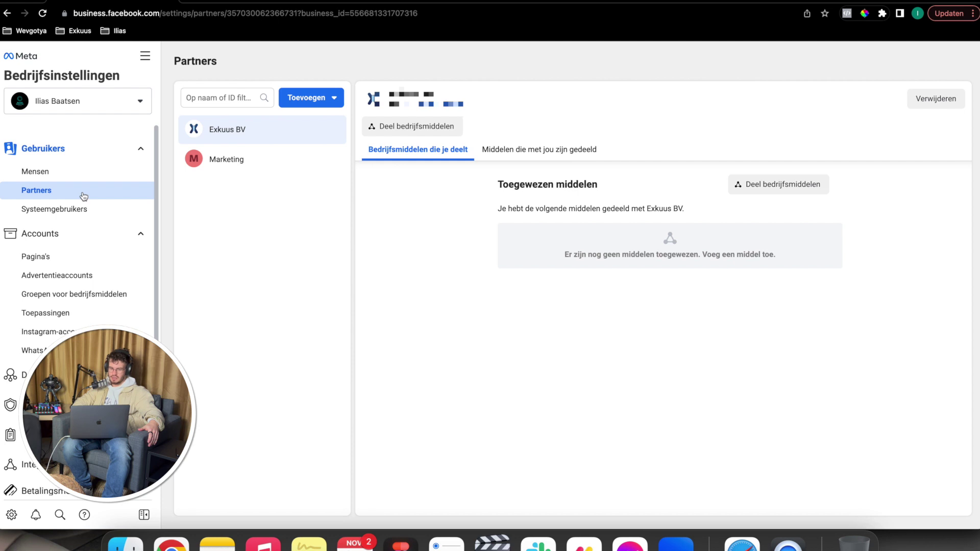
left_click(300, 99)
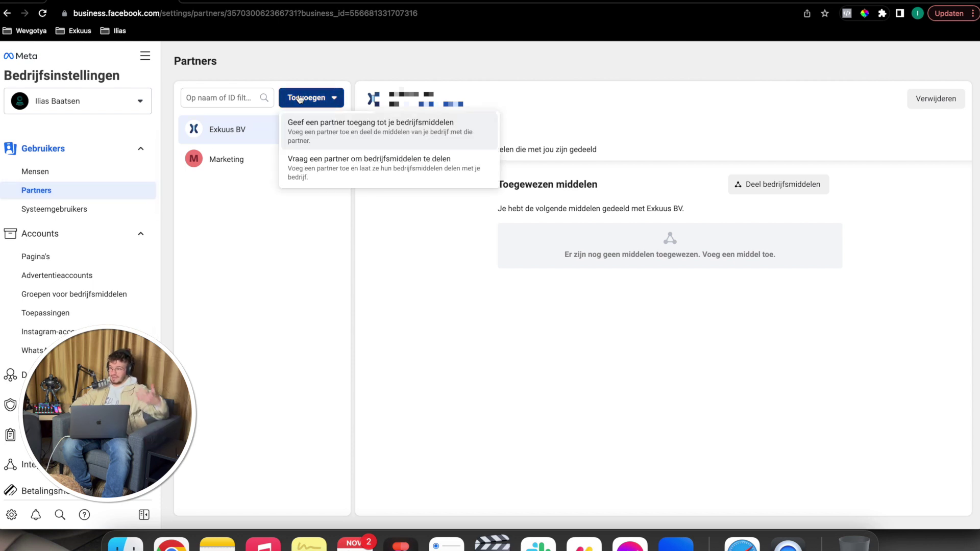
left_click(360, 142)
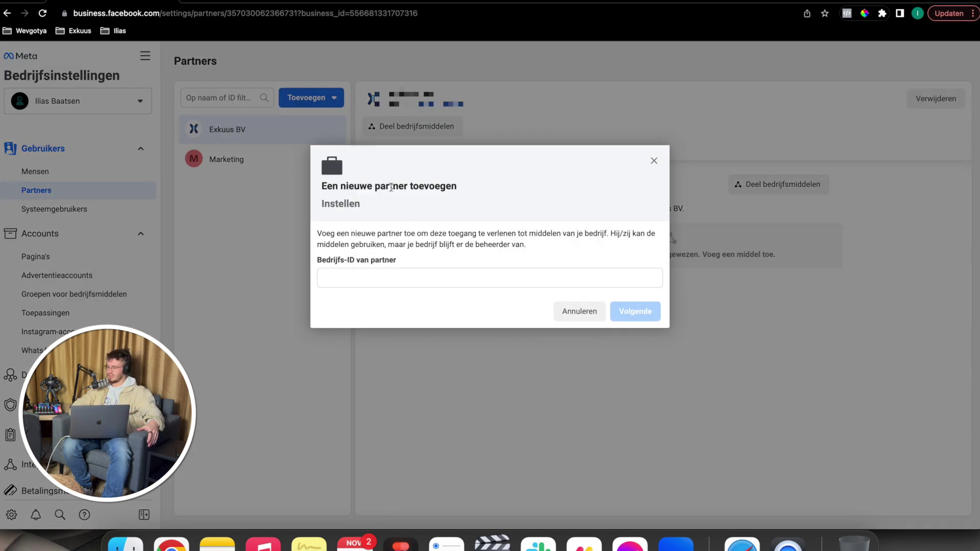
left_click(387, 279)
key("super+v")
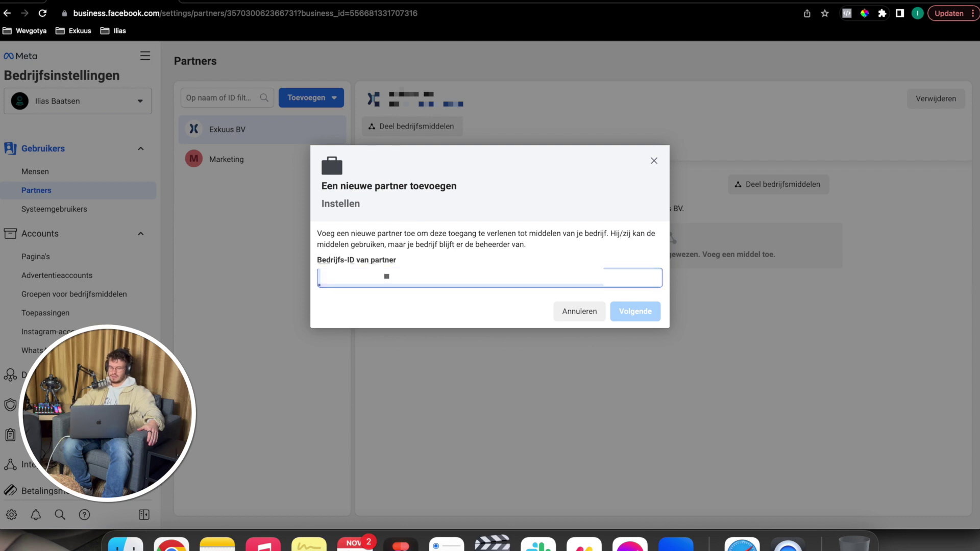
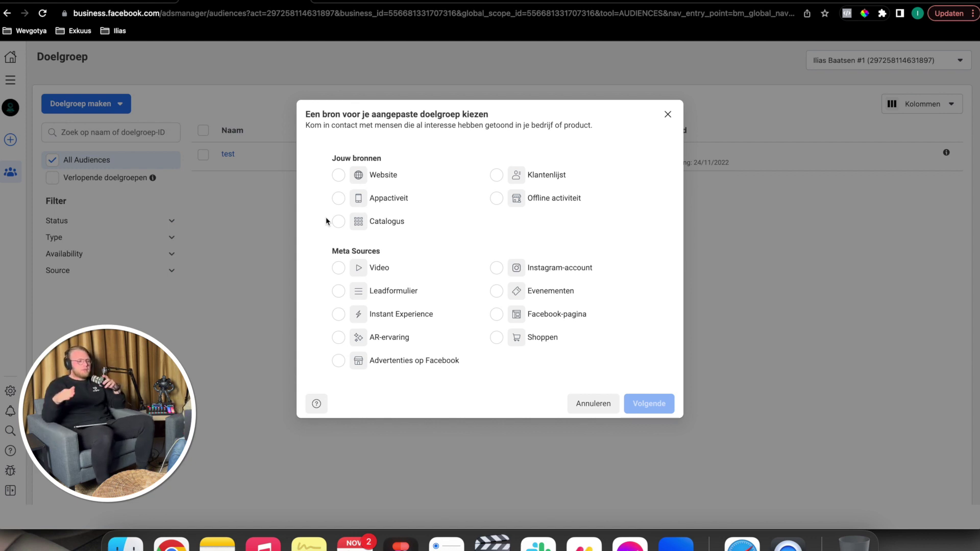
Step: Choose Leadformulier as the custom audience source and keep the event Iedereen die dit formulier heeft geopend
left_click(379, 292)
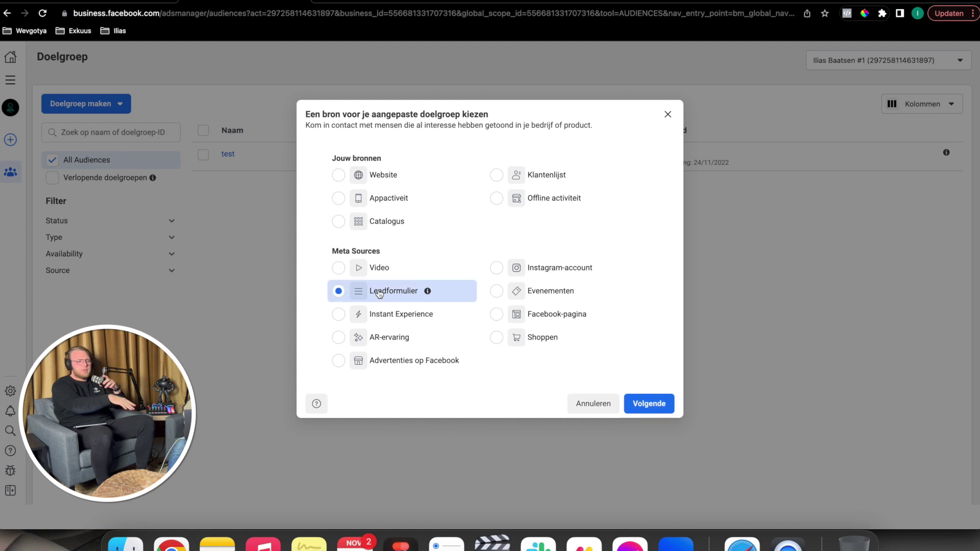
left_click(645, 404)
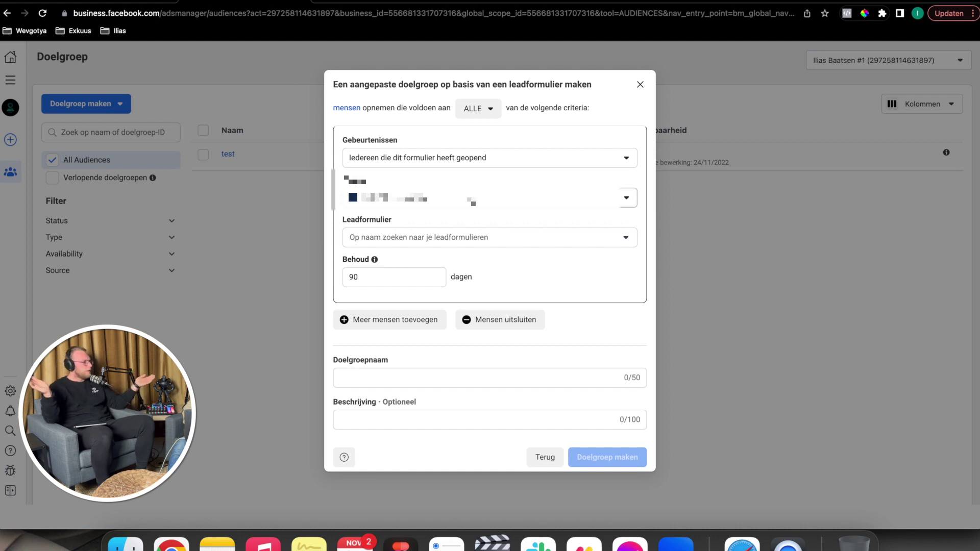
left_click(481, 162)
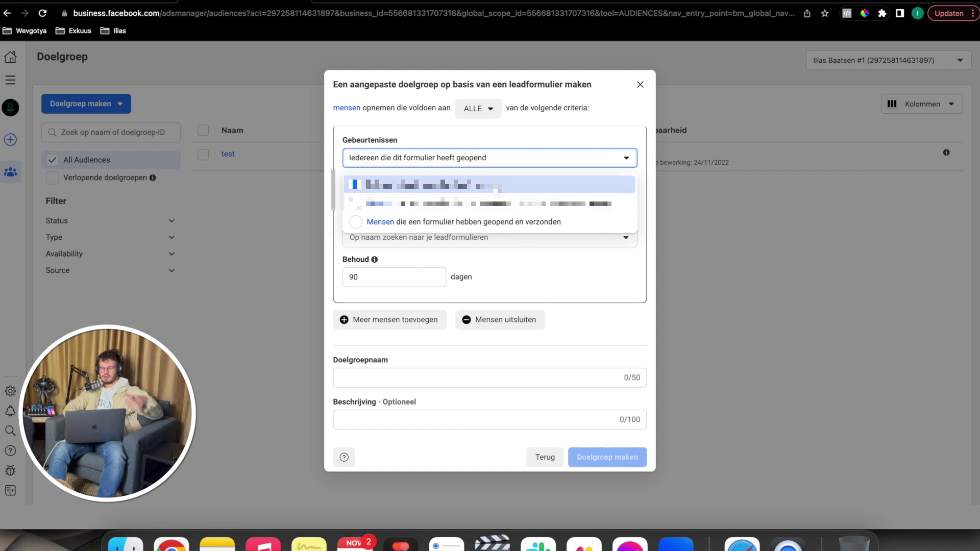
left_click(424, 184)
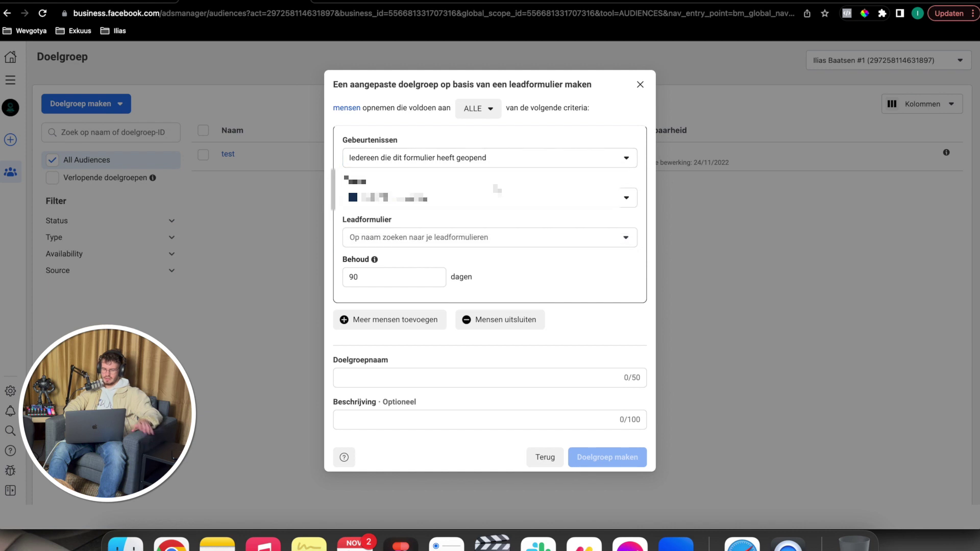
Step: Set the audience's Behoud to 30 days and view the choices for Leadformulier
left_click(407, 276)
double_click(407, 277)
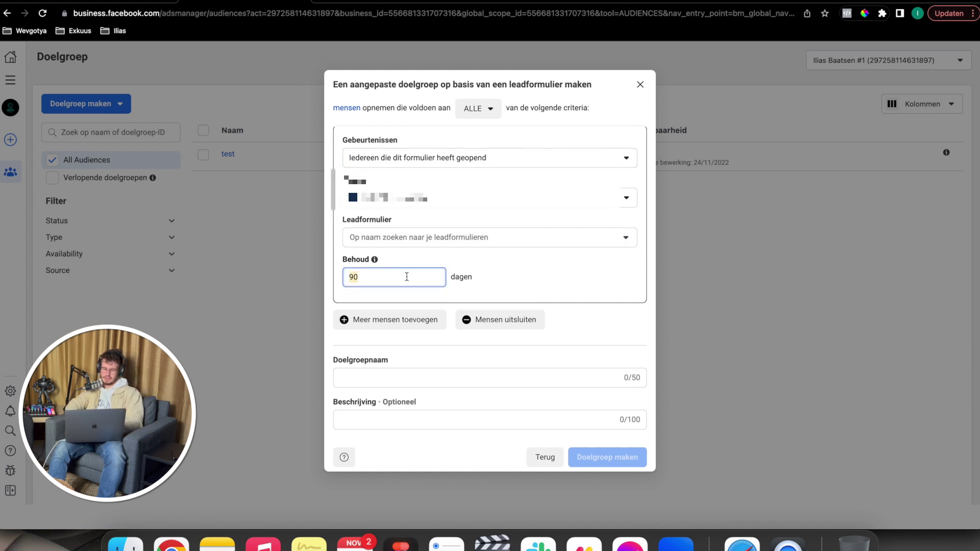
type("30")
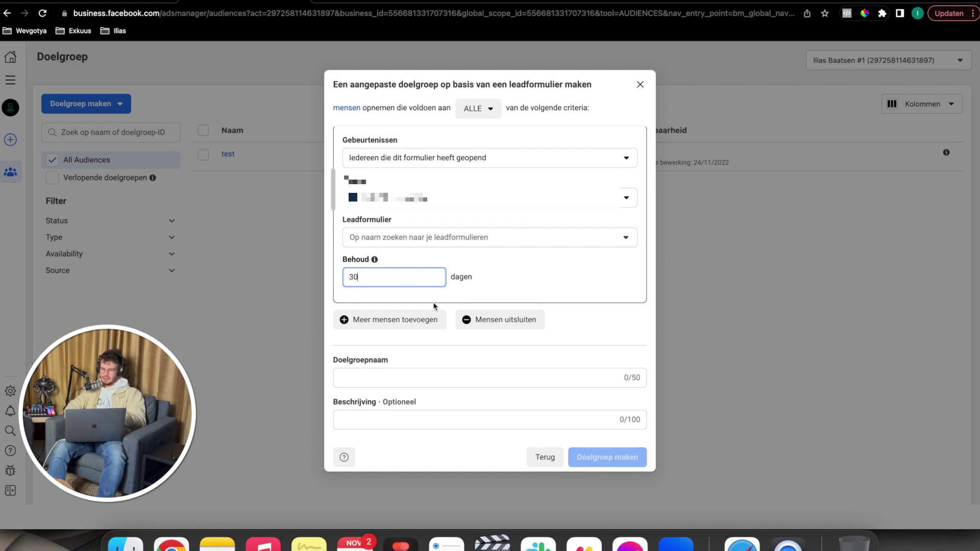
left_click(449, 237)
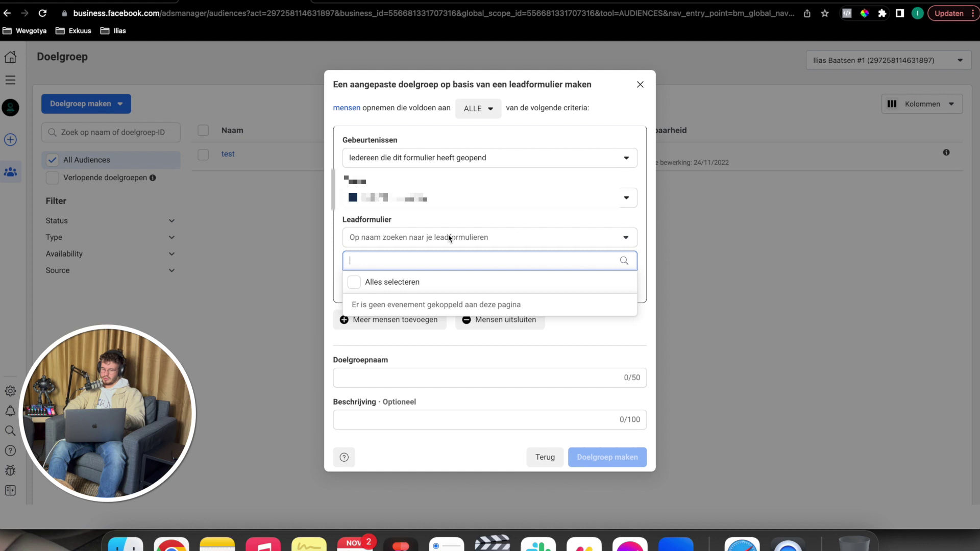
left_click(480, 237)
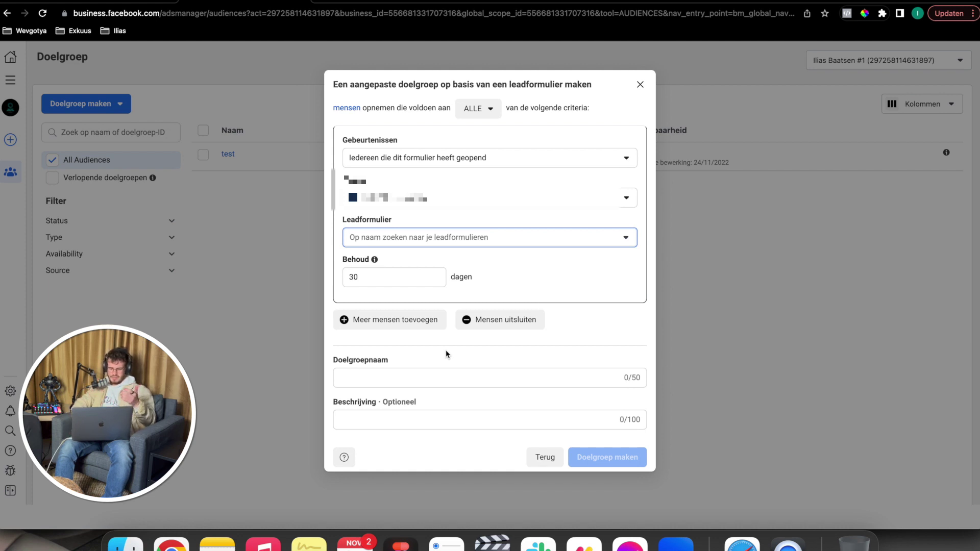
Step: Leave the audience name empty, return to the source selection, and cancel creating the custom audience
left_click(424, 379)
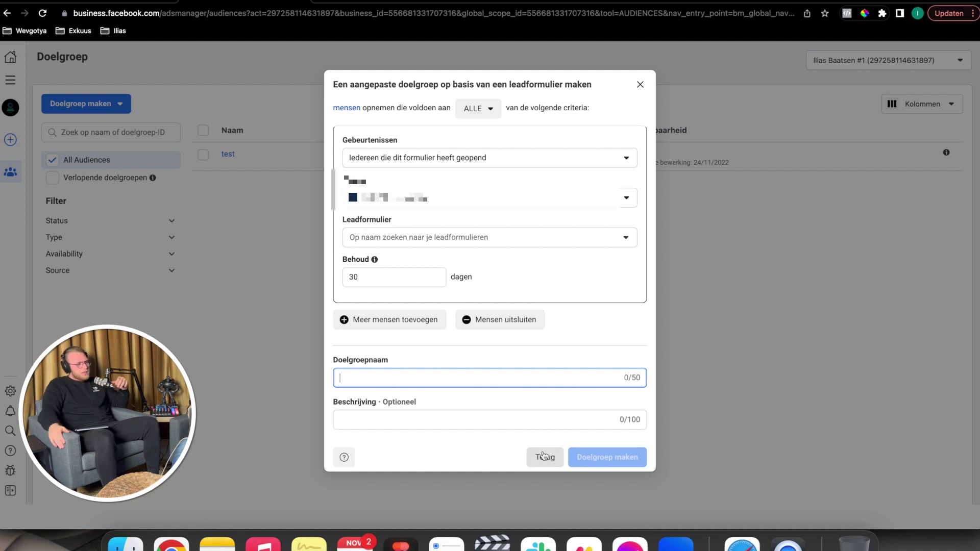
left_click(544, 456)
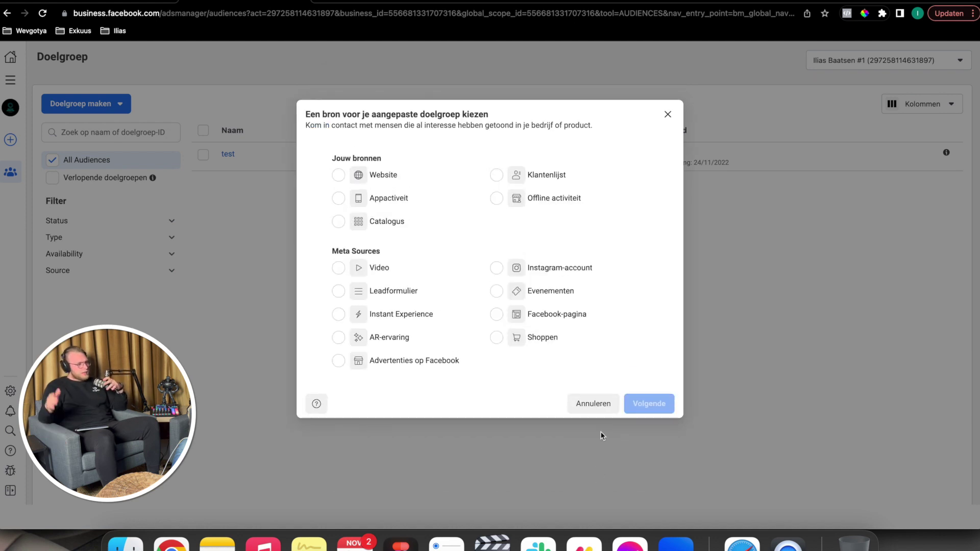
left_click(593, 404)
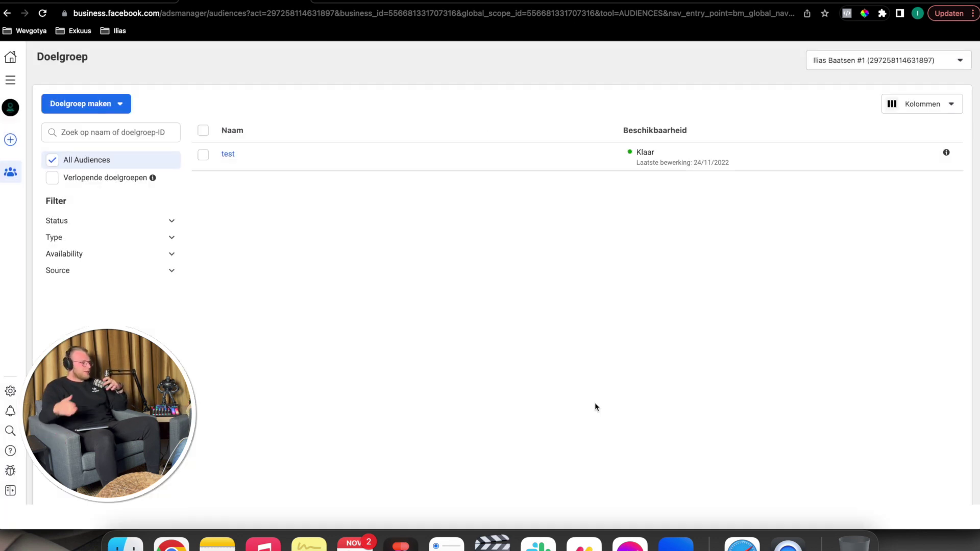
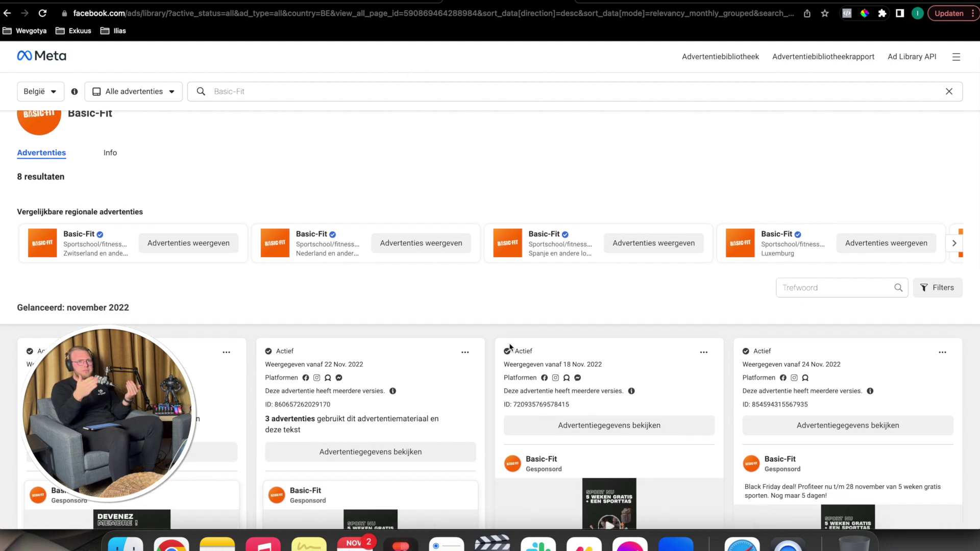
Step: Examine Basic-Fit's ads for België in the Advertentiebibliotheek, including their start dates, platforms and creatives
scroll(510, 342, "down", 3)
scroll(498, 369, "down", 2)
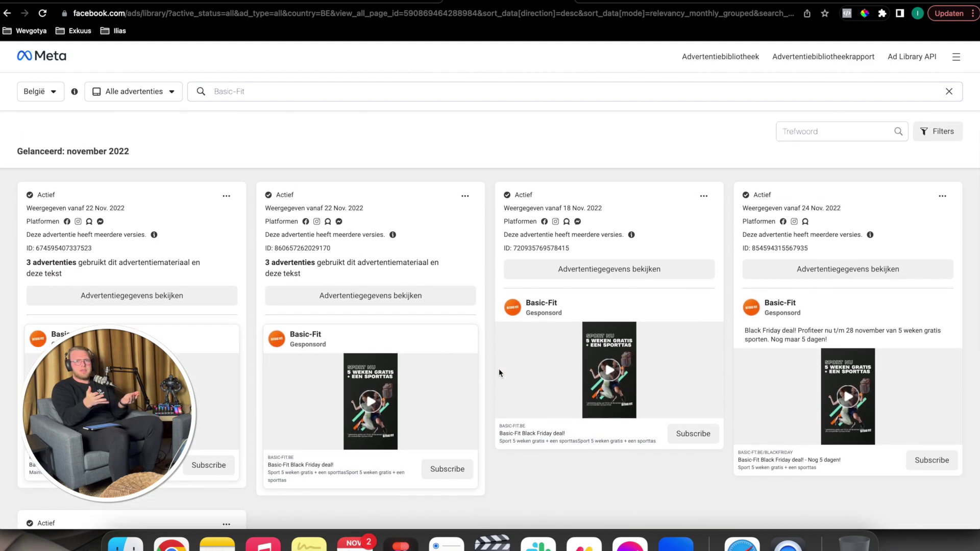
scroll(501, 374, "up", 1)
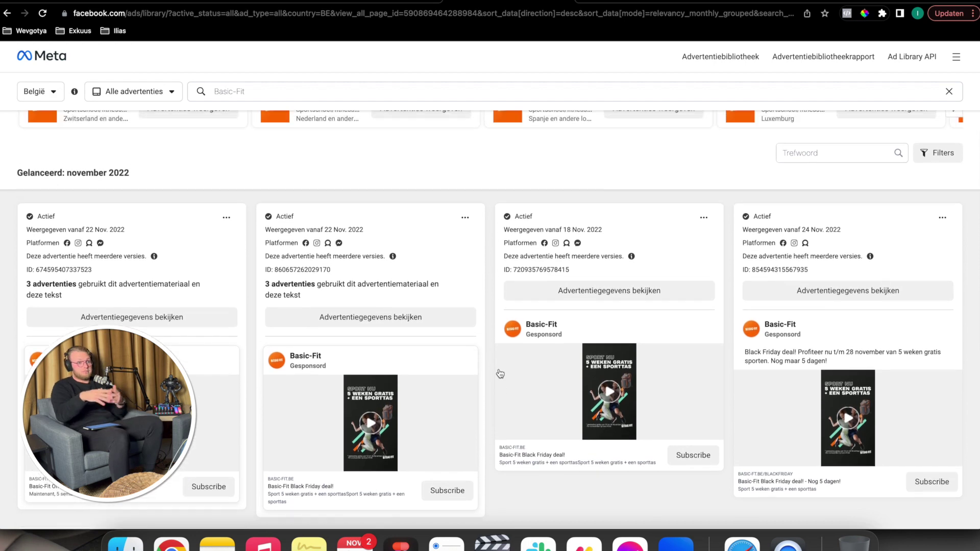
scroll(500, 374, "down", 1)
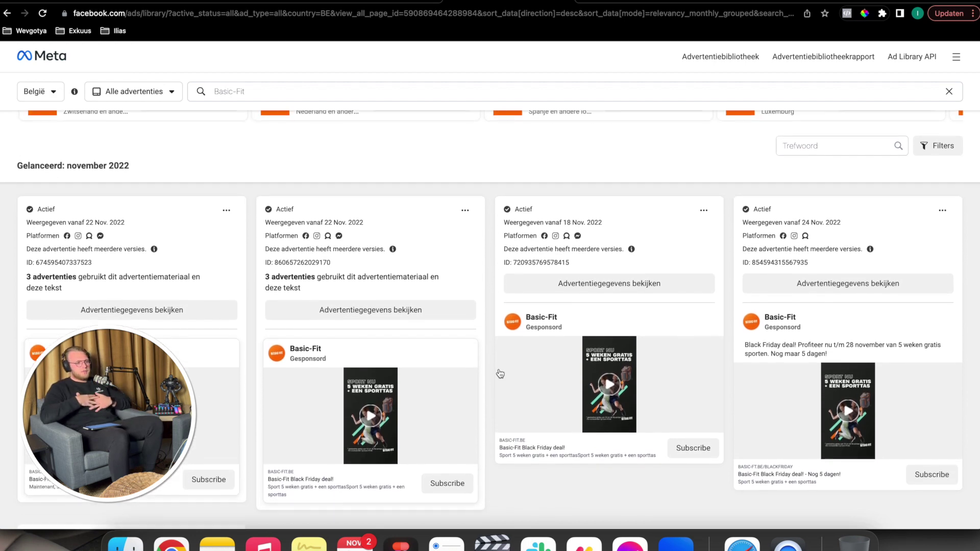
scroll(500, 374, "down", 1)
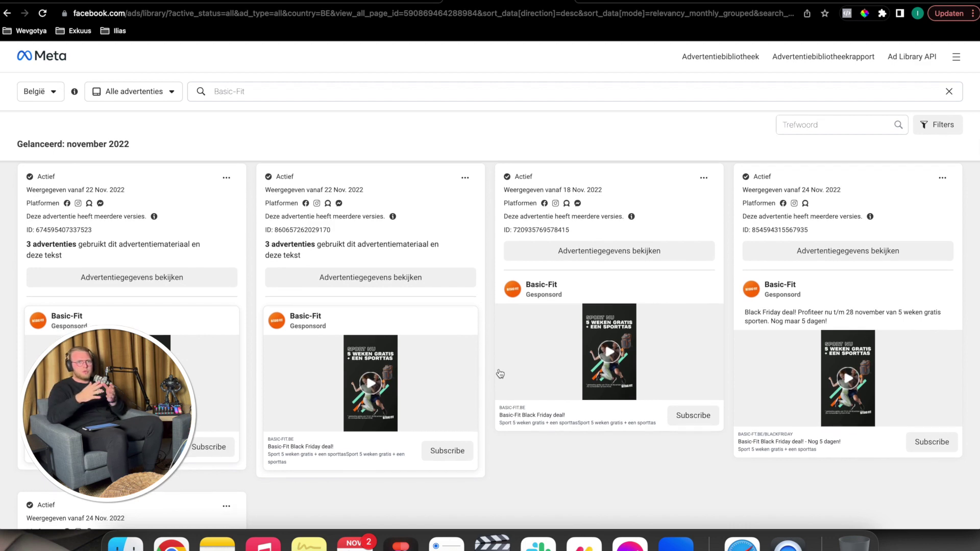
scroll(500, 374, "up", 4)
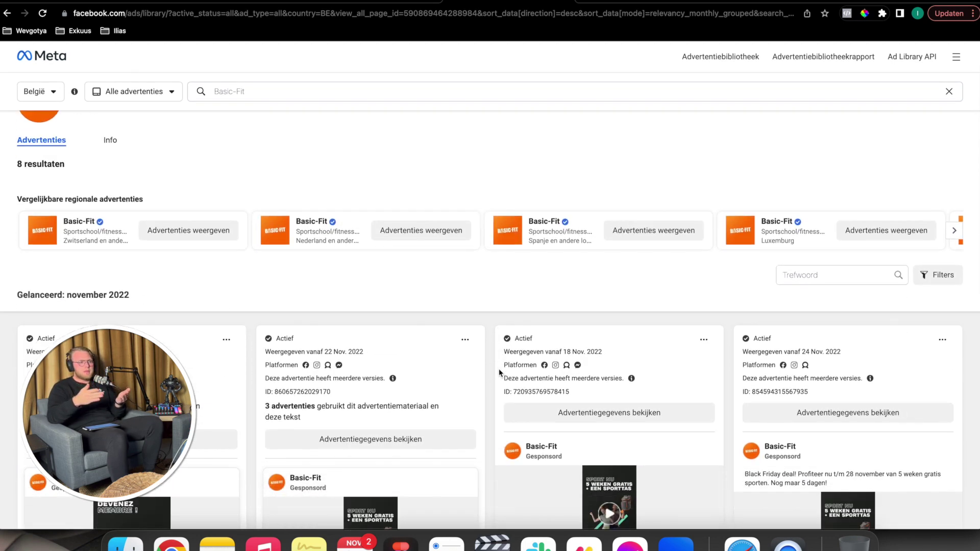
scroll(499, 369, "down", 3)
scroll(208, 338, "down", 1)
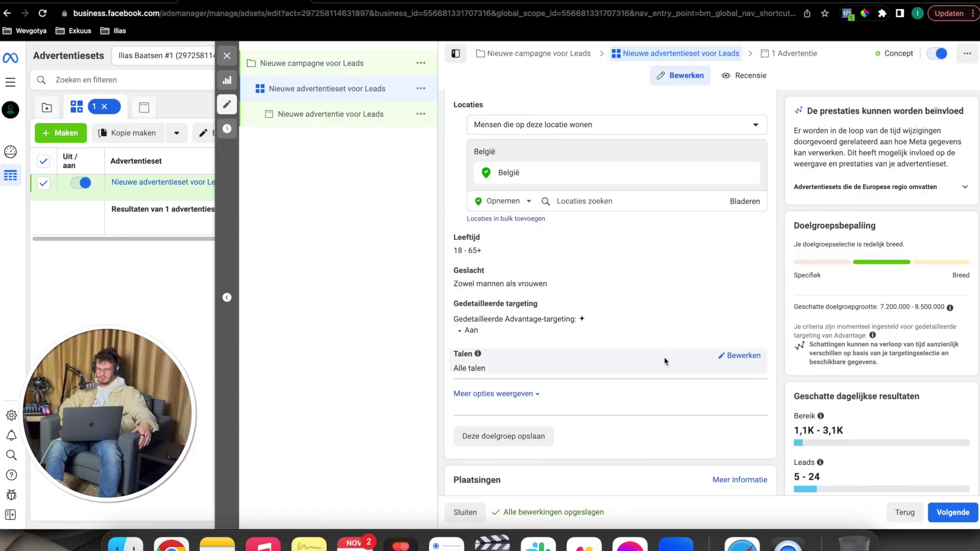
Step: Switch the lead ad set to Handmatige plaatsingen and review its platforms and placement types
scroll(664, 357, "down", 5)
scroll(666, 362, "down", 1)
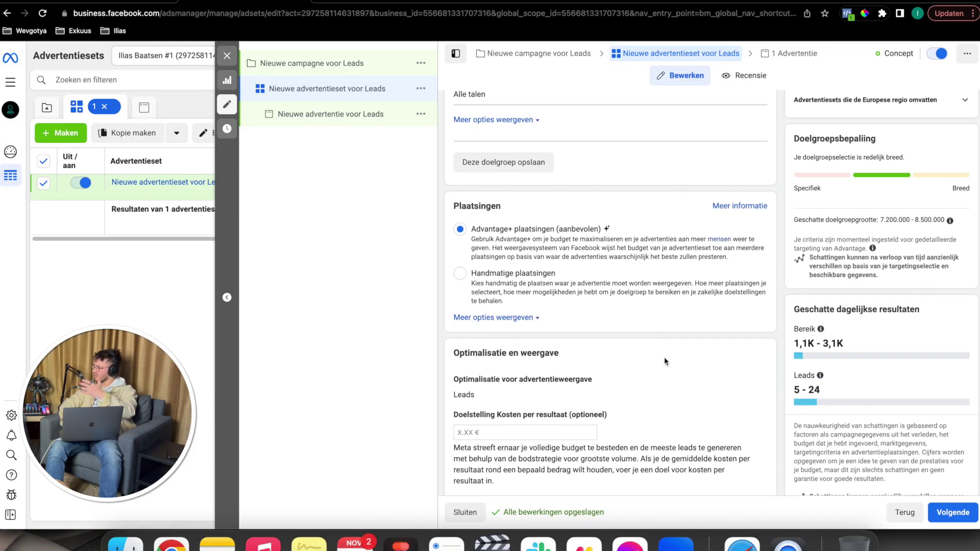
scroll(665, 360, "down", 1)
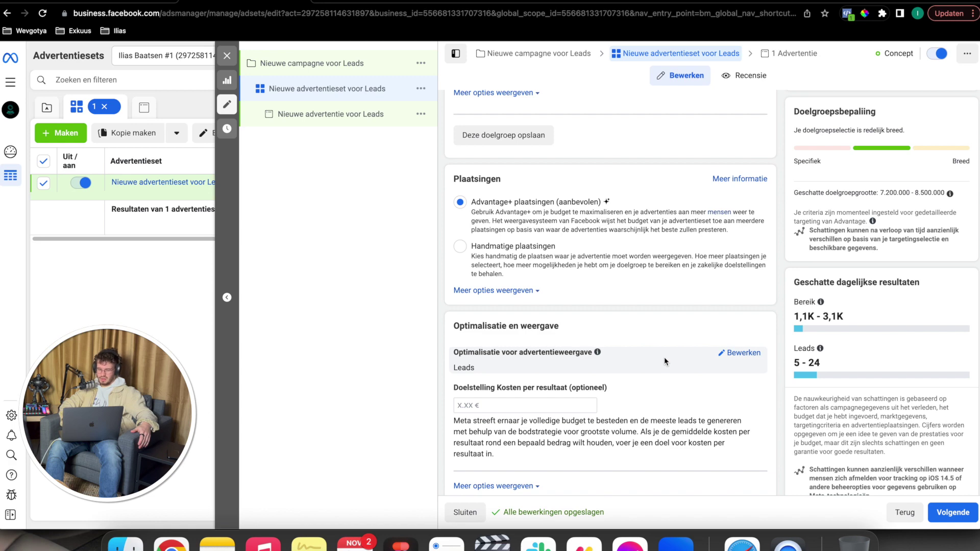
scroll(664, 361, "down", 1)
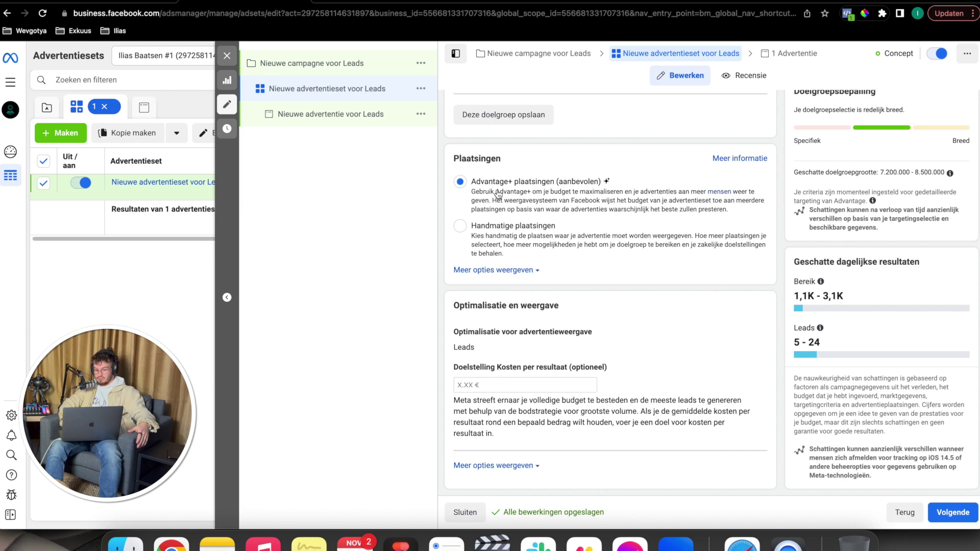
left_click(468, 227)
scroll(545, 290, "down", 3)
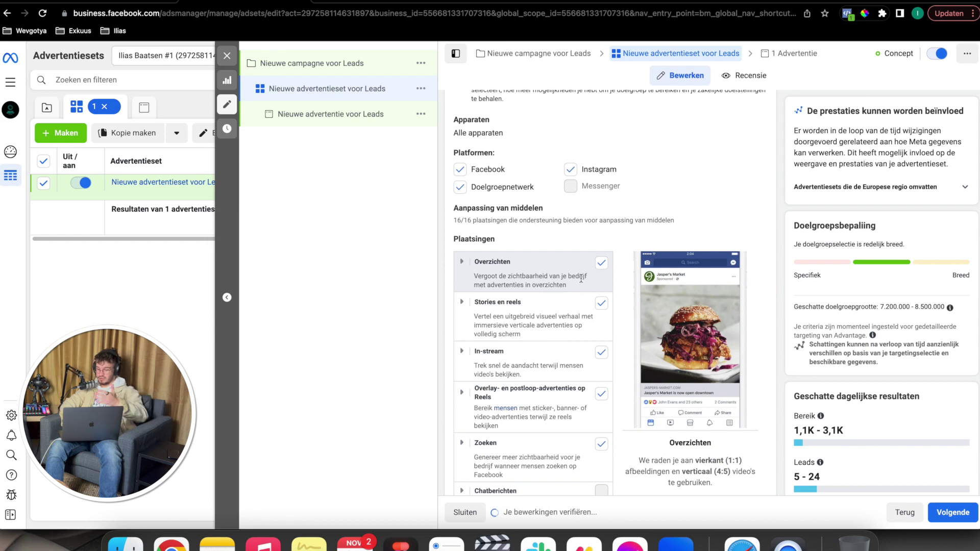
scroll(581, 280, "down", 2)
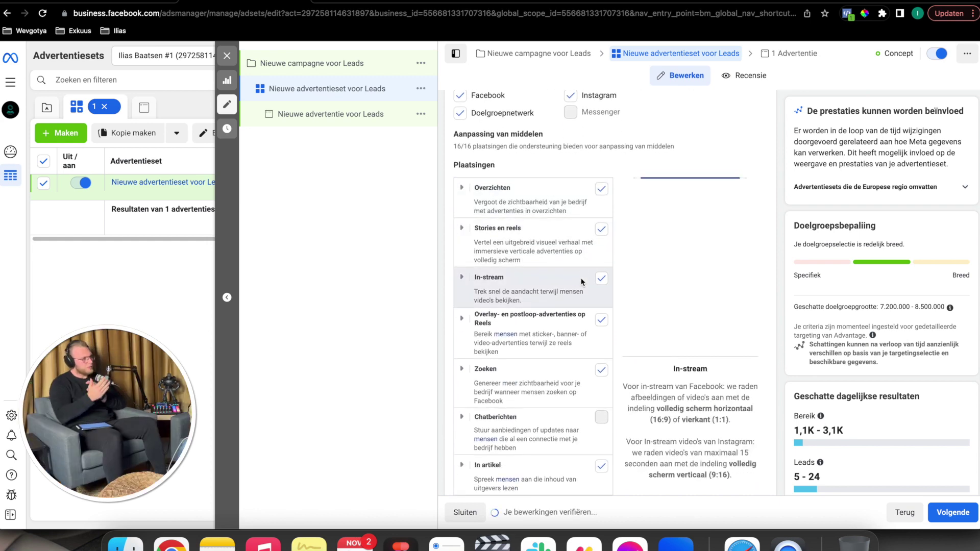
scroll(587, 306, "down", 1)
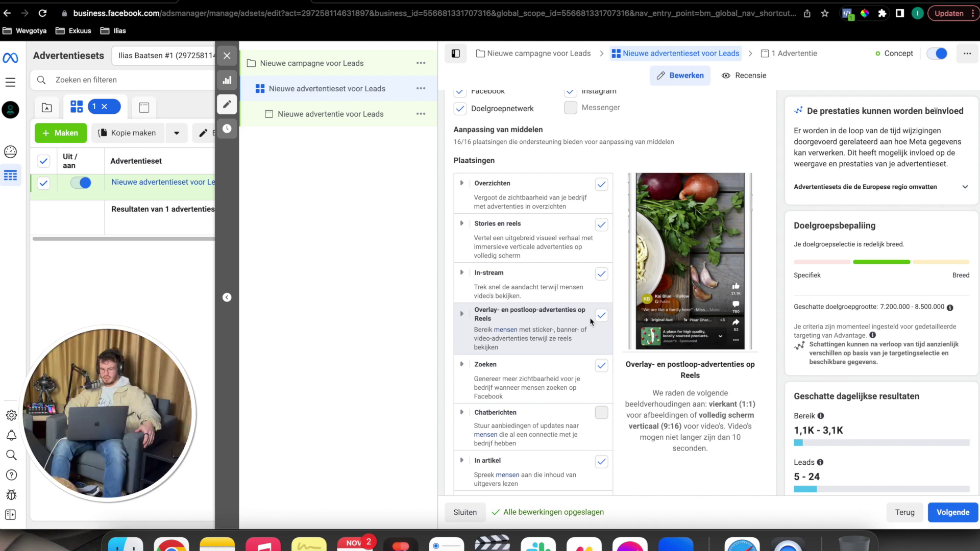
scroll(591, 321, "up", 3)
scroll(591, 322, "up", 1)
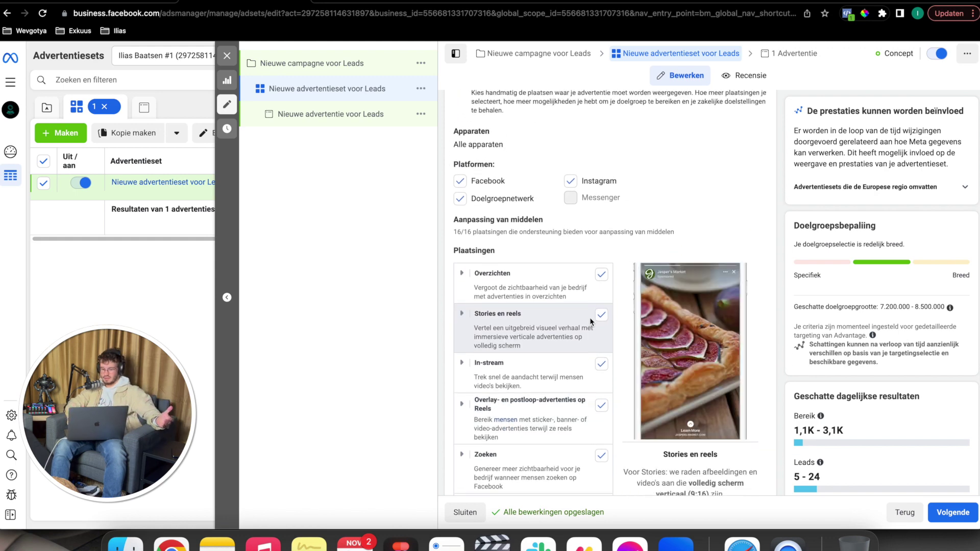
Step: Rename the lead ad set as "mannen & vrouwen | 20KM | Gent | FB overzichten"
scroll(591, 322, "up", 10)
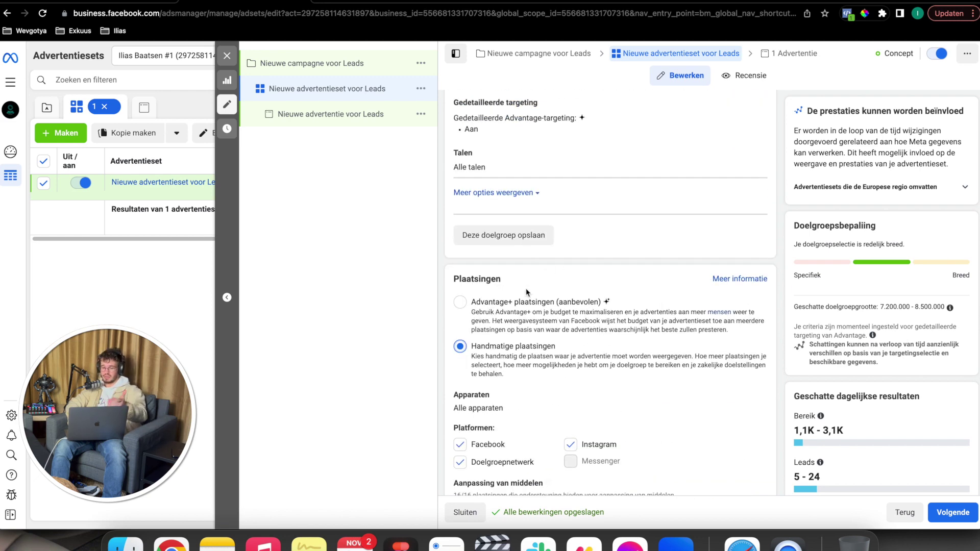
scroll(527, 292, "up", 20)
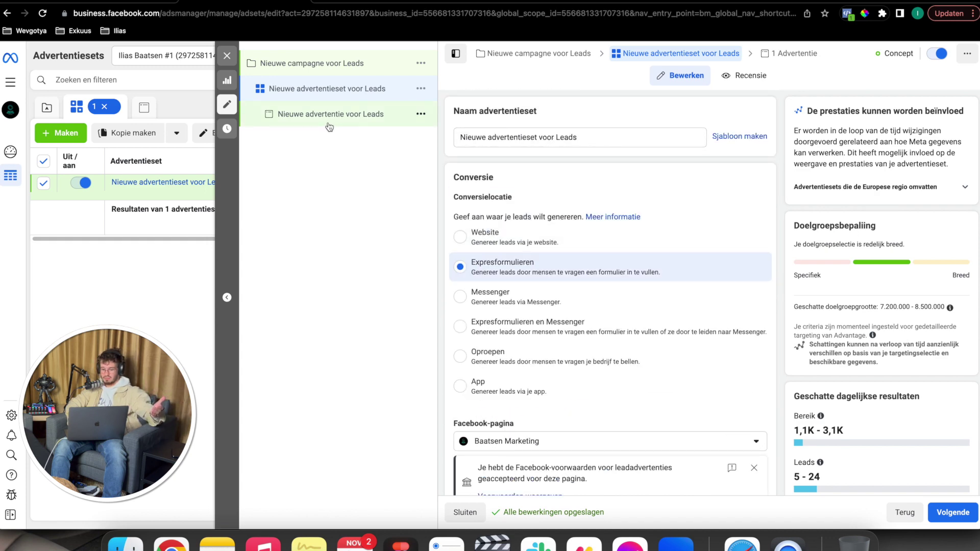
triple_click(551, 139)
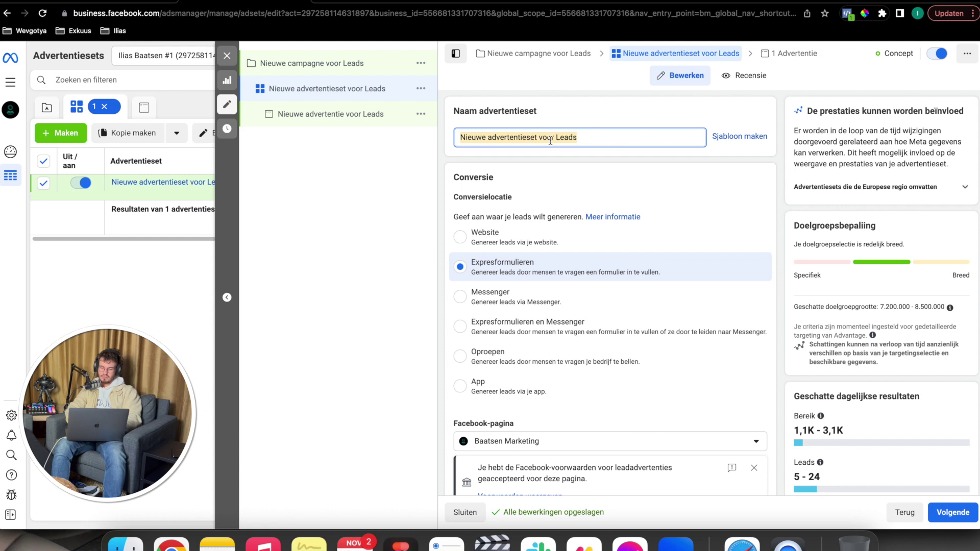
type("Klntn")
key("BackSpace")
key("BackSpace")
key("BackSpace")
key("BackSpace")
key("BackSpace")
type("ma")
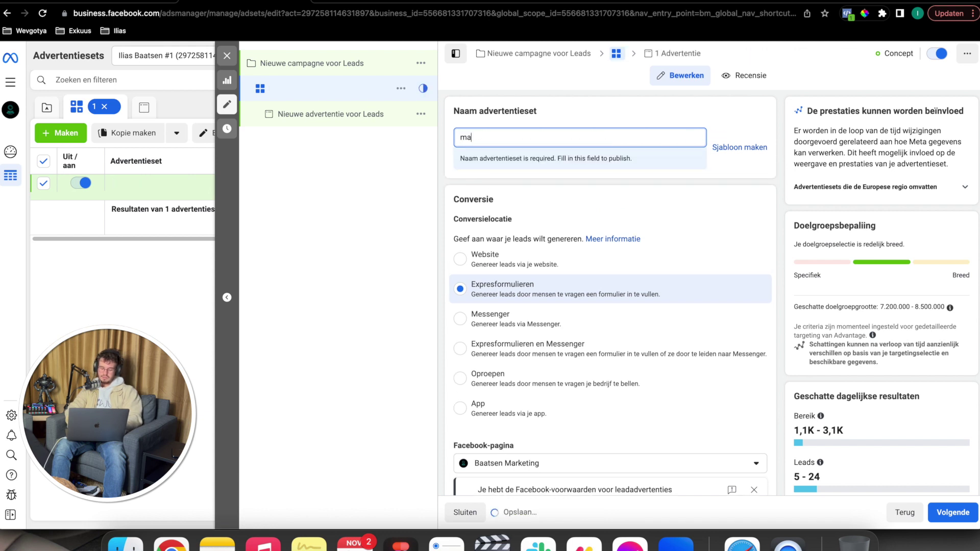
type("nnen & vrouwen")
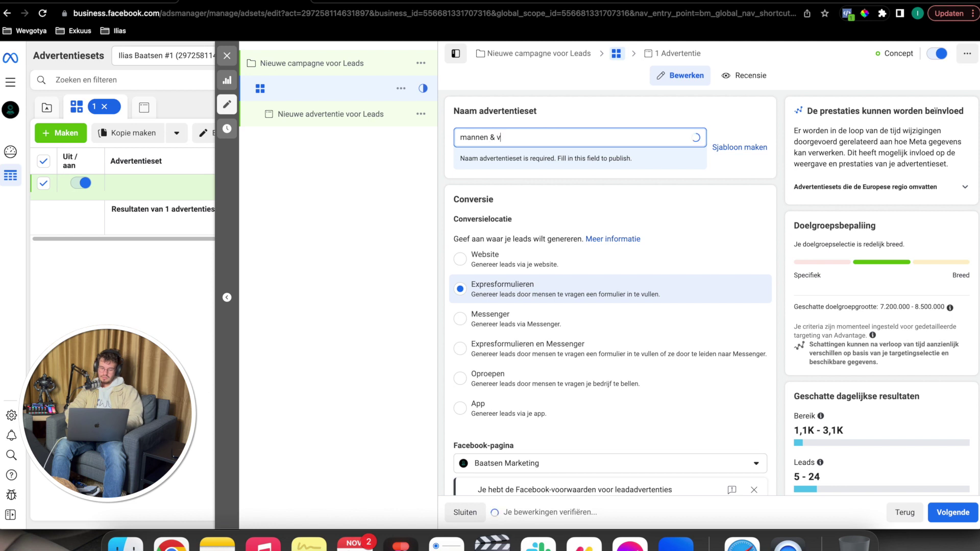
type("| 20KM")
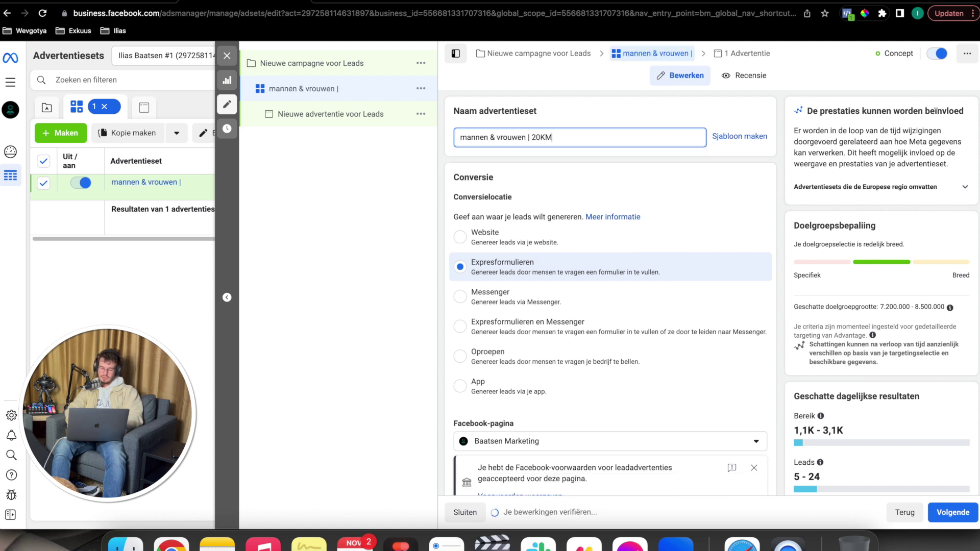
type(" | Gent | ")
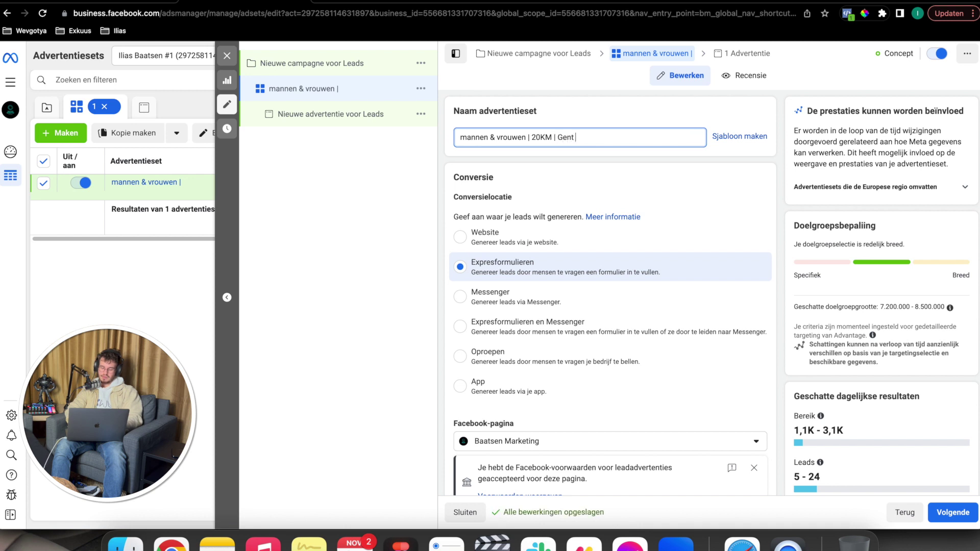
type("F")
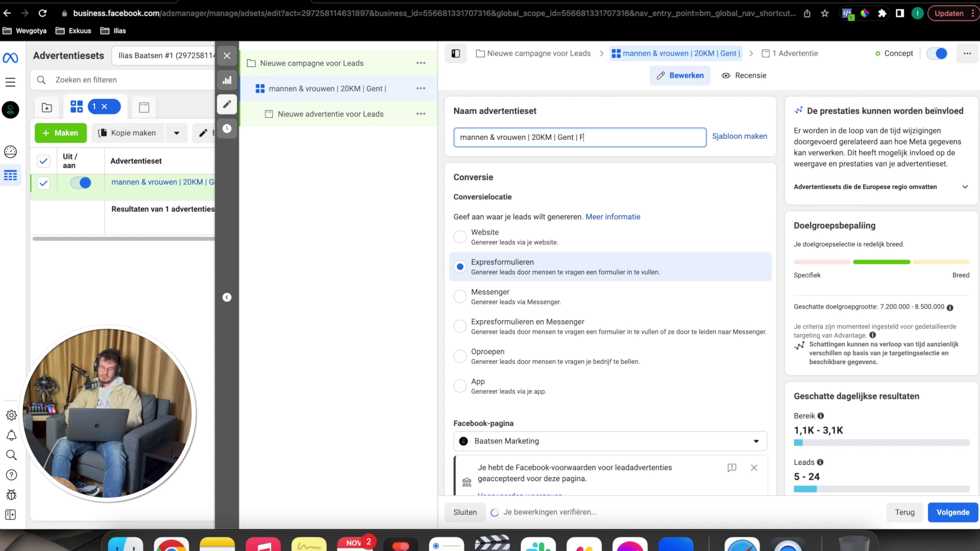
type("B overzichten")
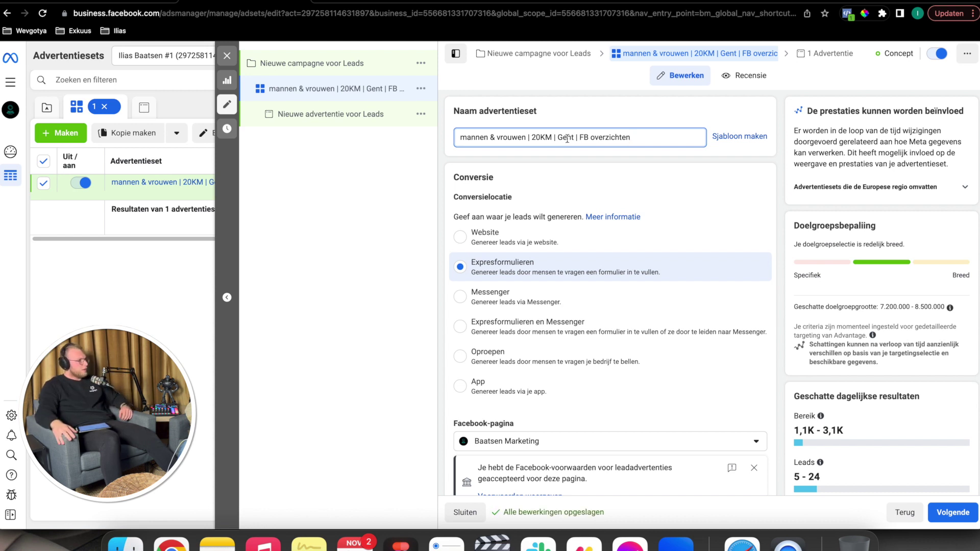
Step: In the ad Nieuwe advertentie voor Leads, edit the media, keeping the selected digital marketing image and accepting the recommended crops for all placements
left_click(332, 115)
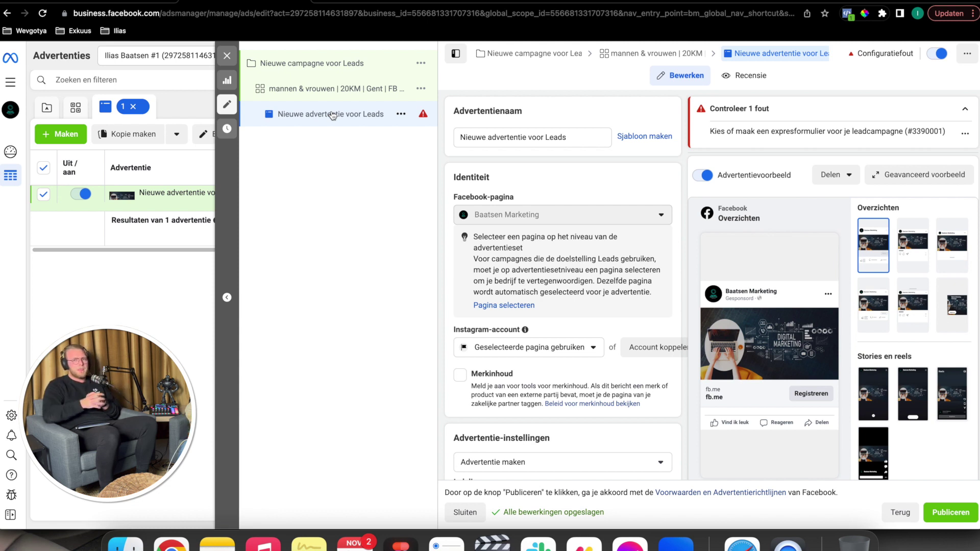
scroll(575, 325, "down", 1)
scroll(575, 324, "down", 7)
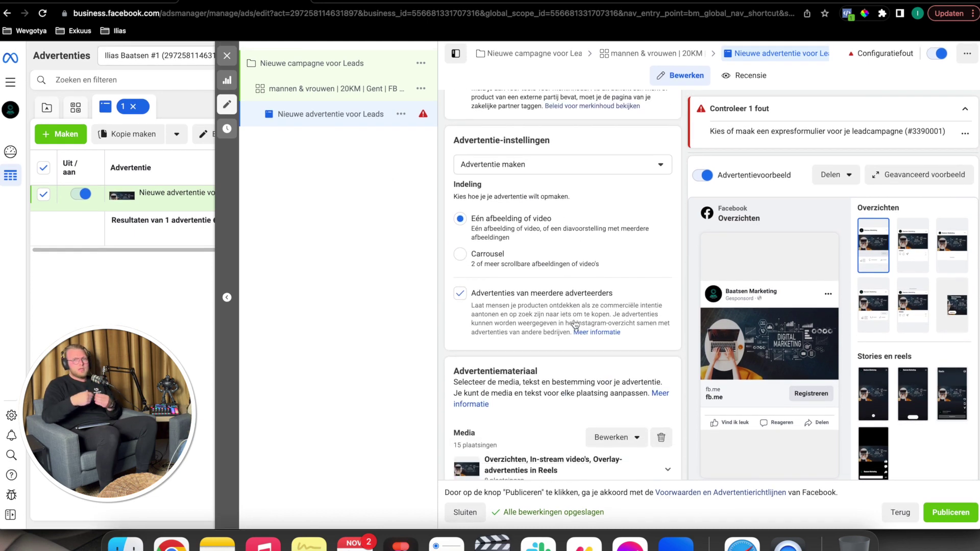
scroll(576, 324, "down", 1)
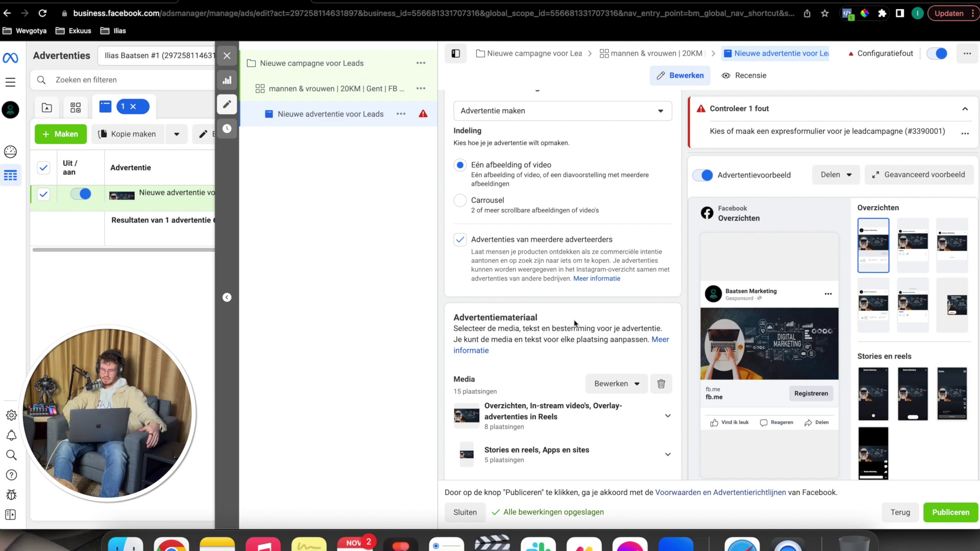
scroll(574, 323, "down", 2)
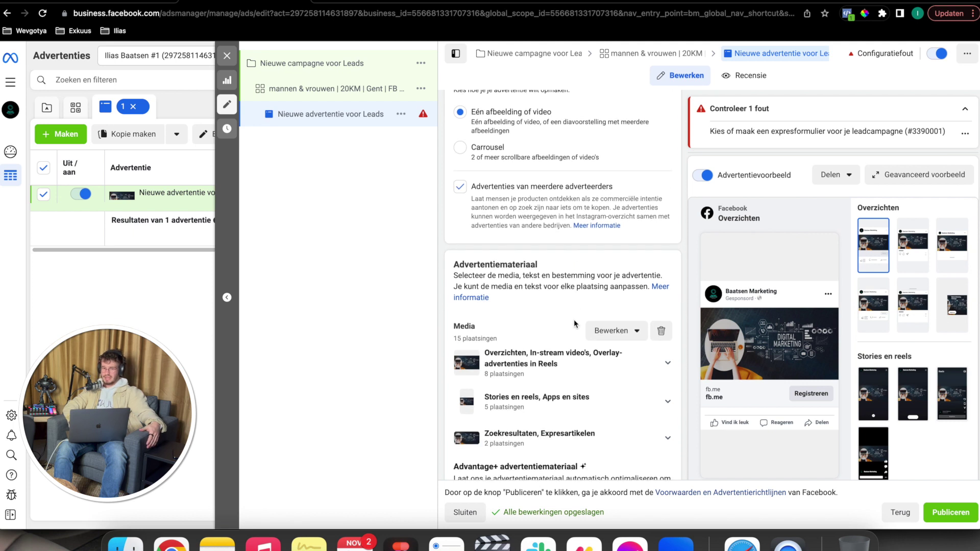
scroll(574, 323, "down", 2)
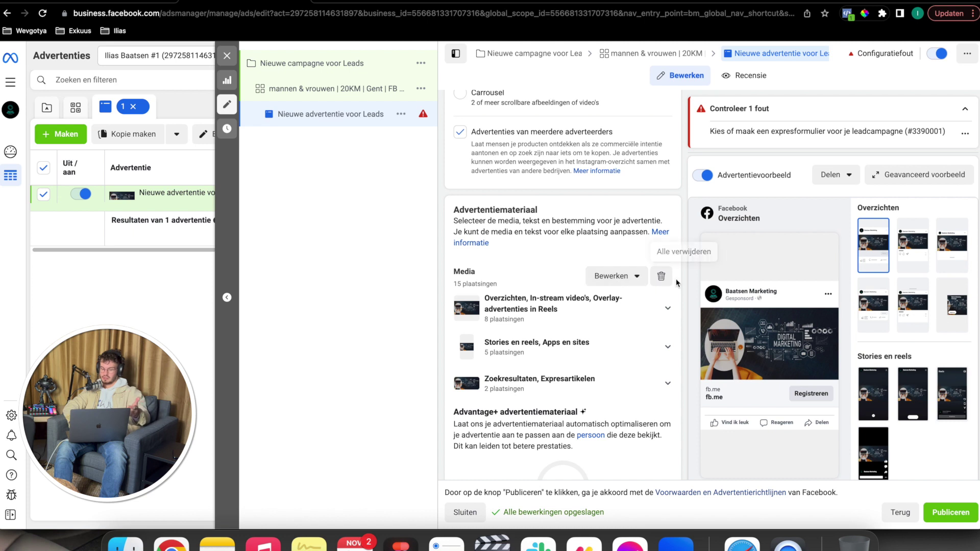
left_click(612, 282)
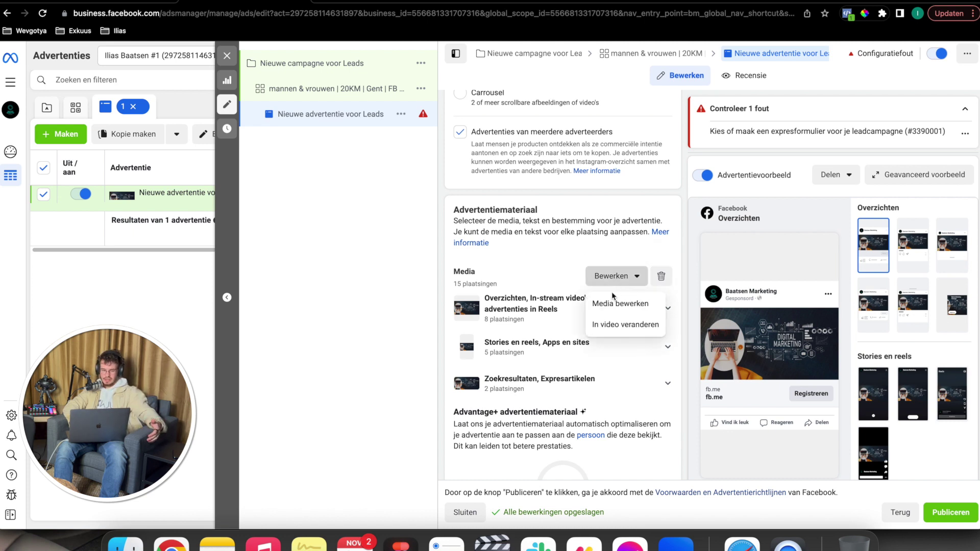
left_click(614, 304)
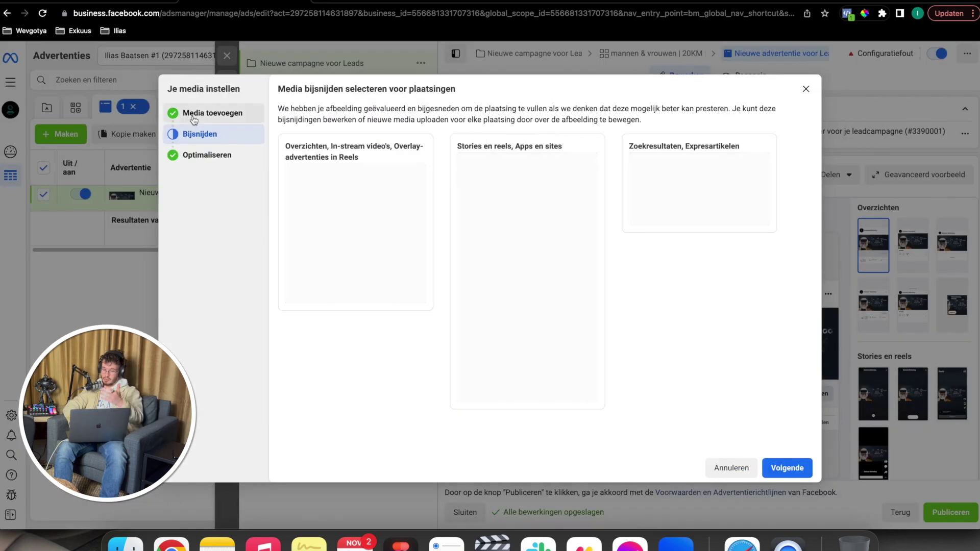
left_click(206, 113)
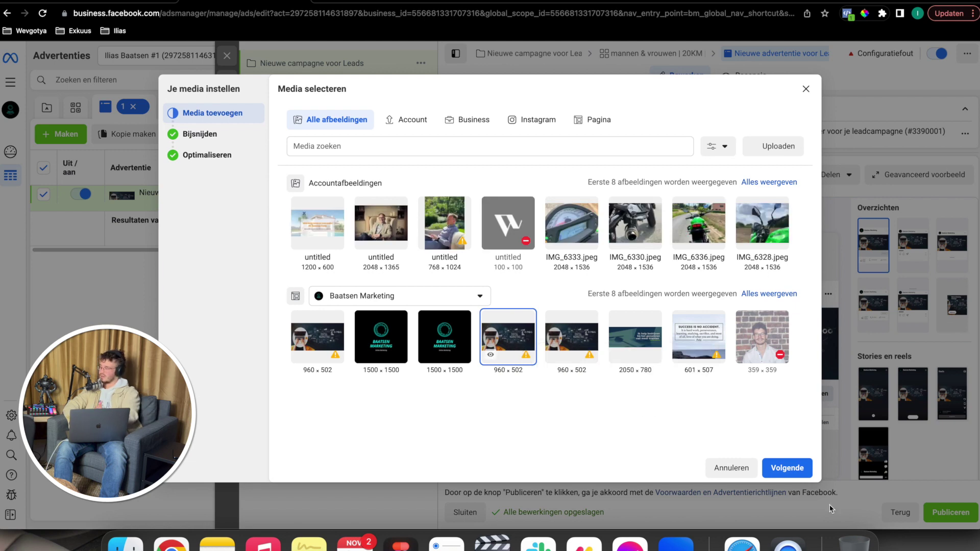
left_click(795, 466)
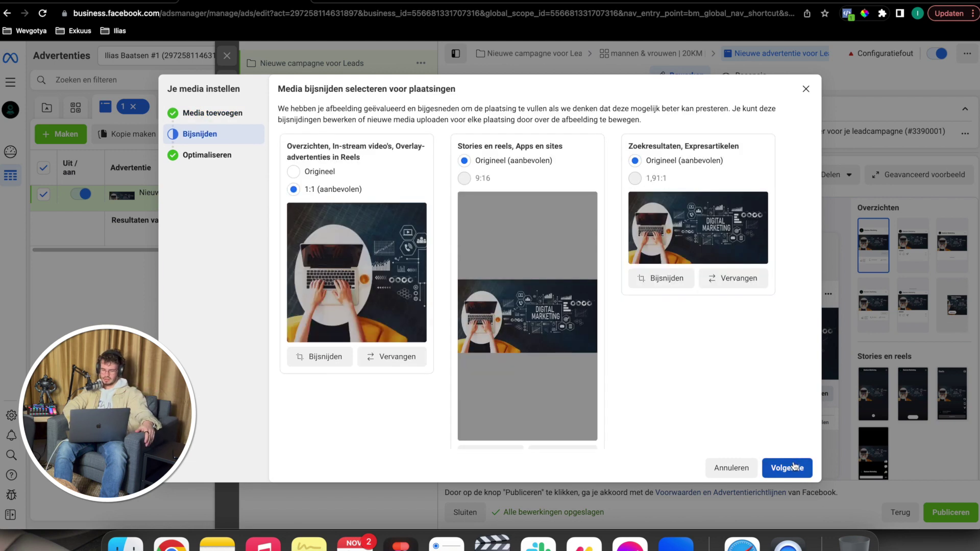
left_click(776, 468)
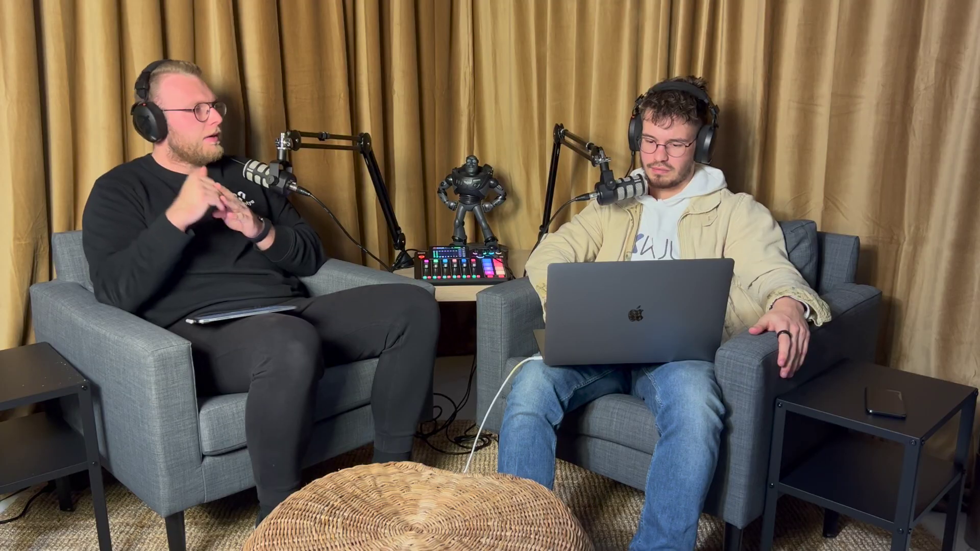
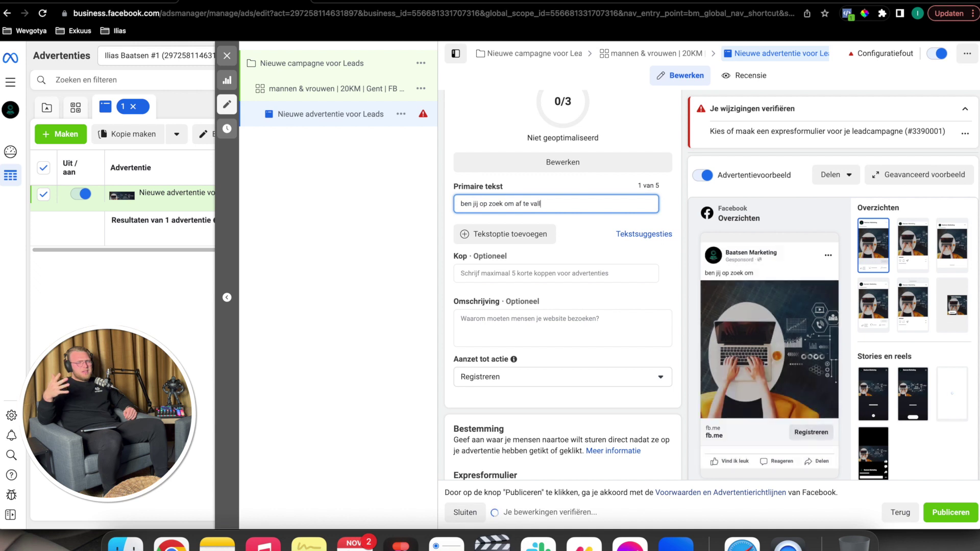
Step: Word the opening line of the ad's Primaire tekst as "Ben jij op zoek naar manieren om af te vallen?"
type("len?")
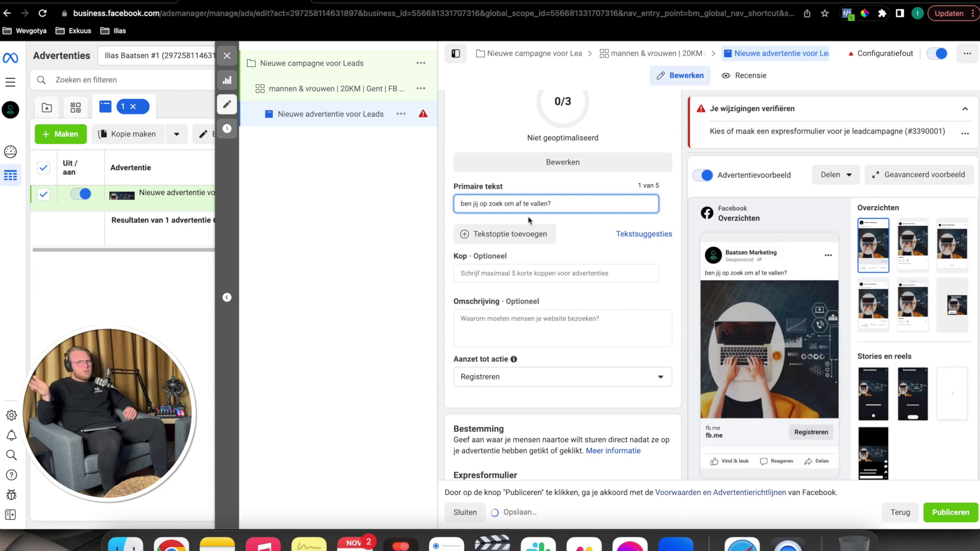
left_click(464, 203)
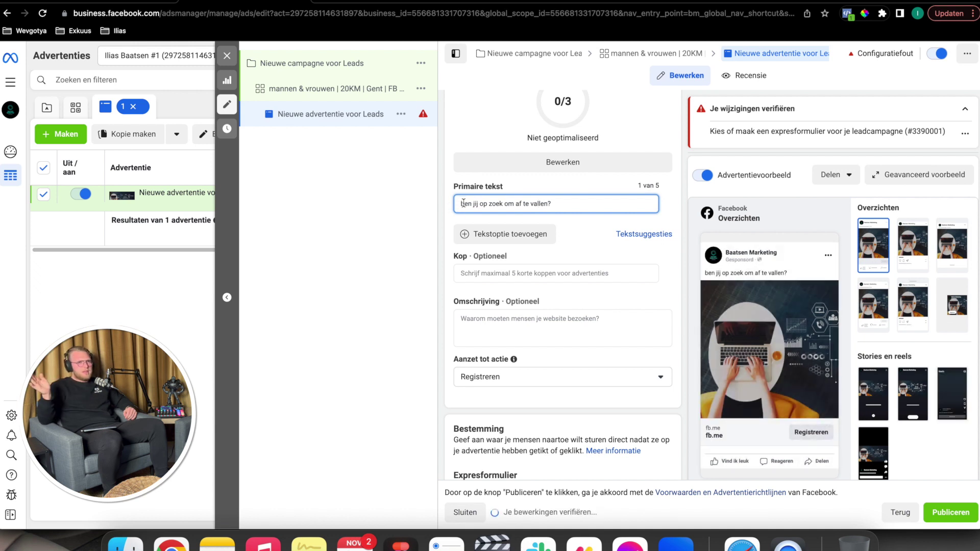
key("BackSpace")
type("B")
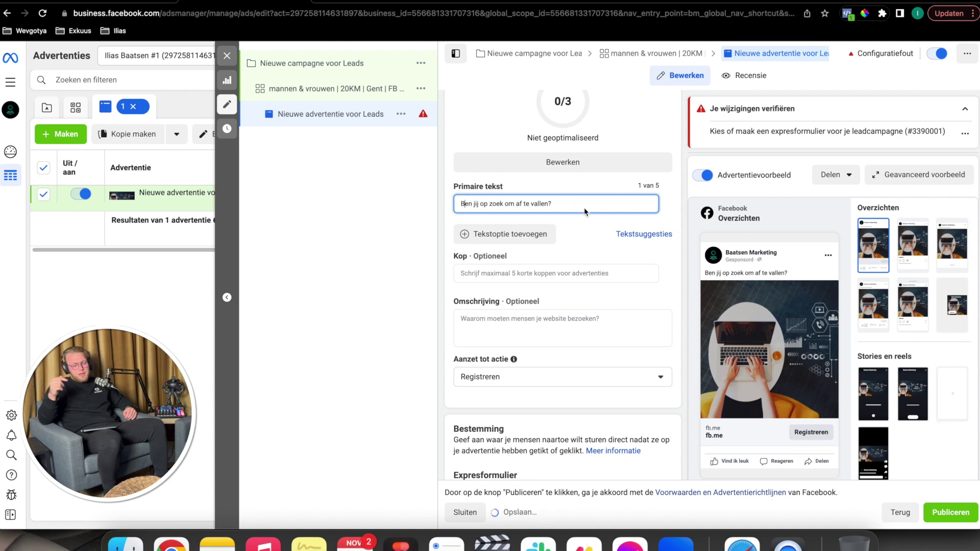
left_click_drag(583, 207, 506, 201)
type("naa")
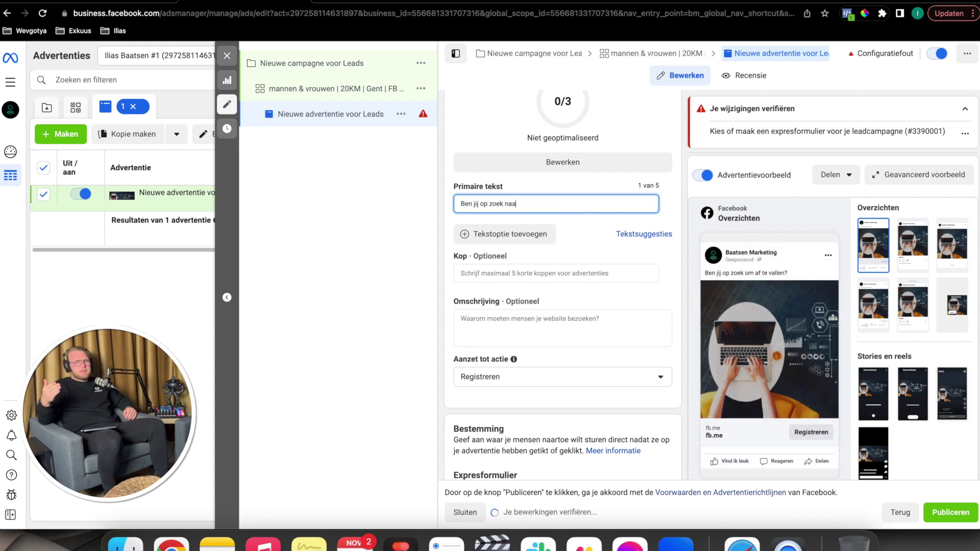
type("r manier en ")
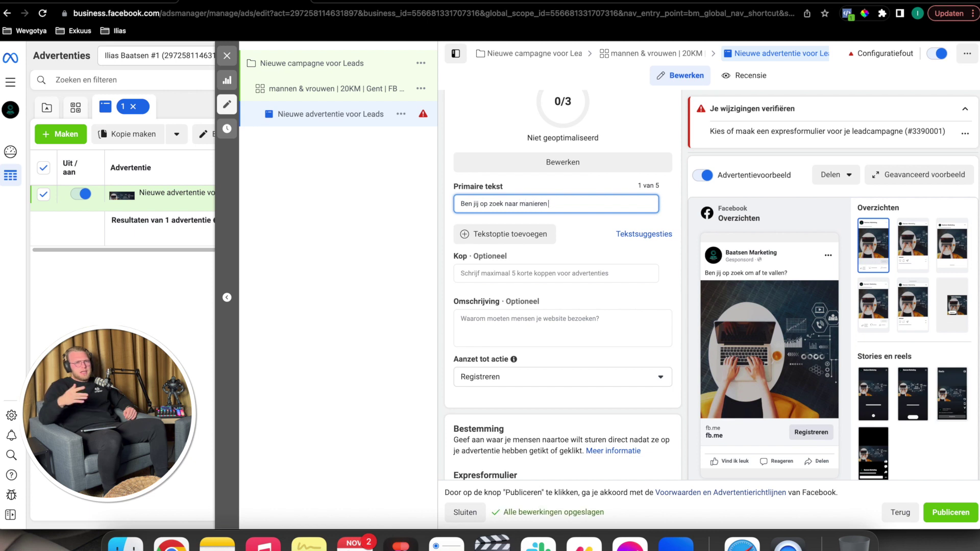
type("om af te vallen?")
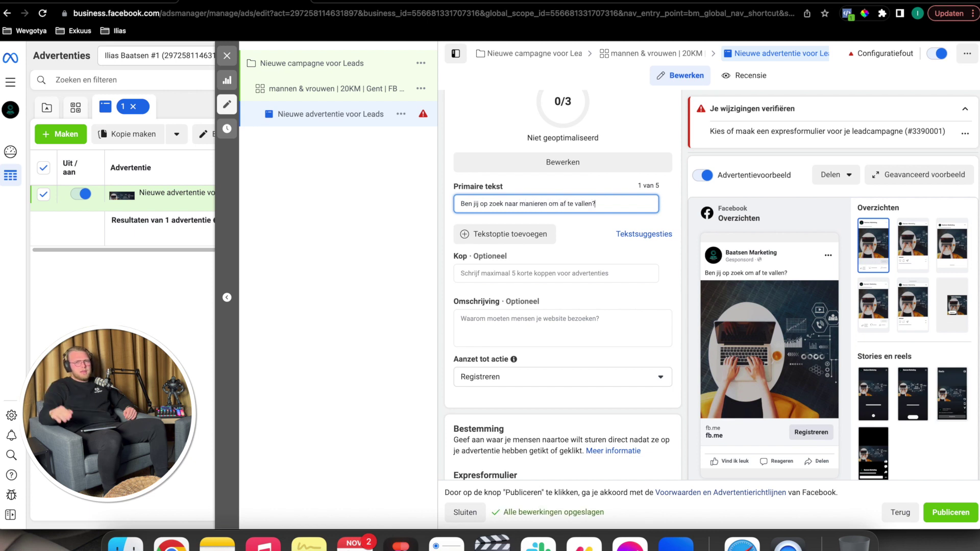
Step: Add "Dit is jouw kans om ..." below the opening question in the Primaire tekst, separated by a blank line
key("Return")
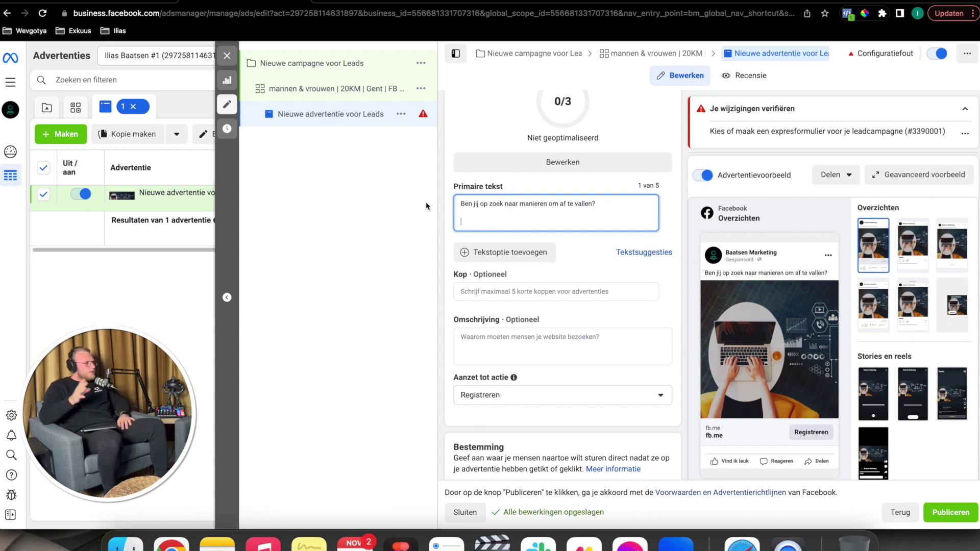
type("Dit")
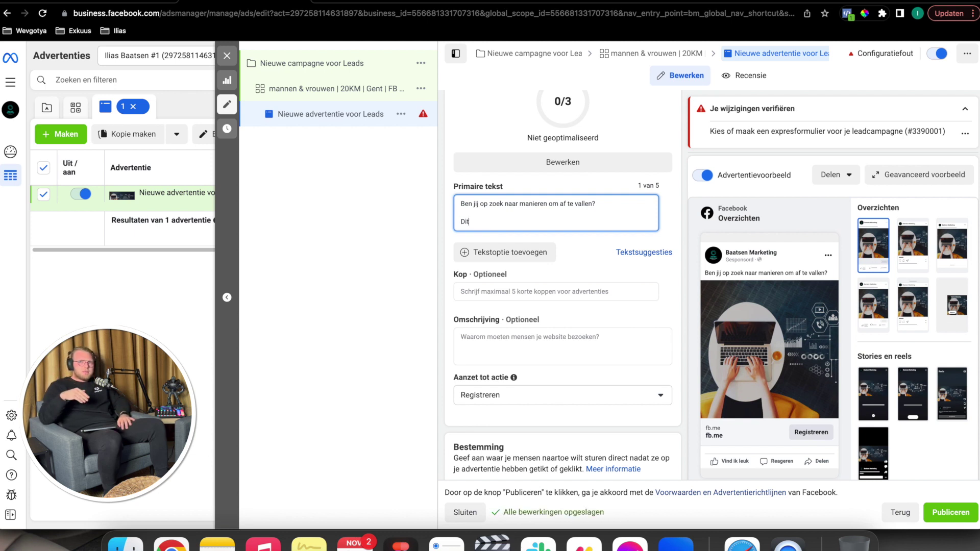
type(" is j")
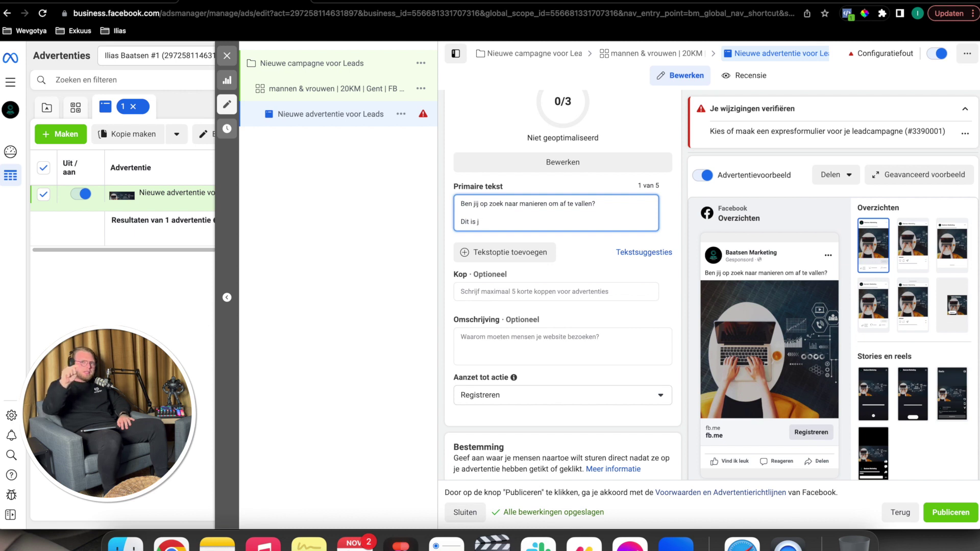
type("uouw kan")
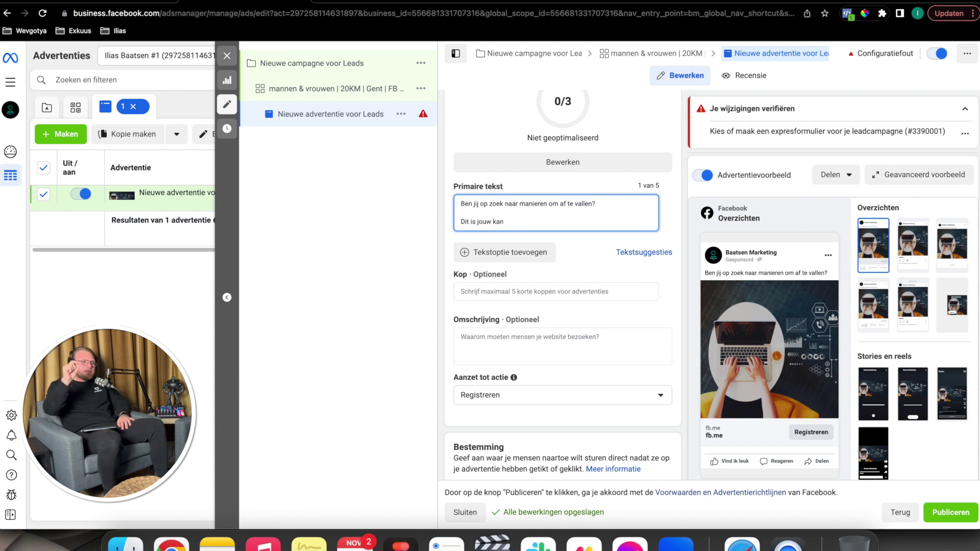
type("s om ...")
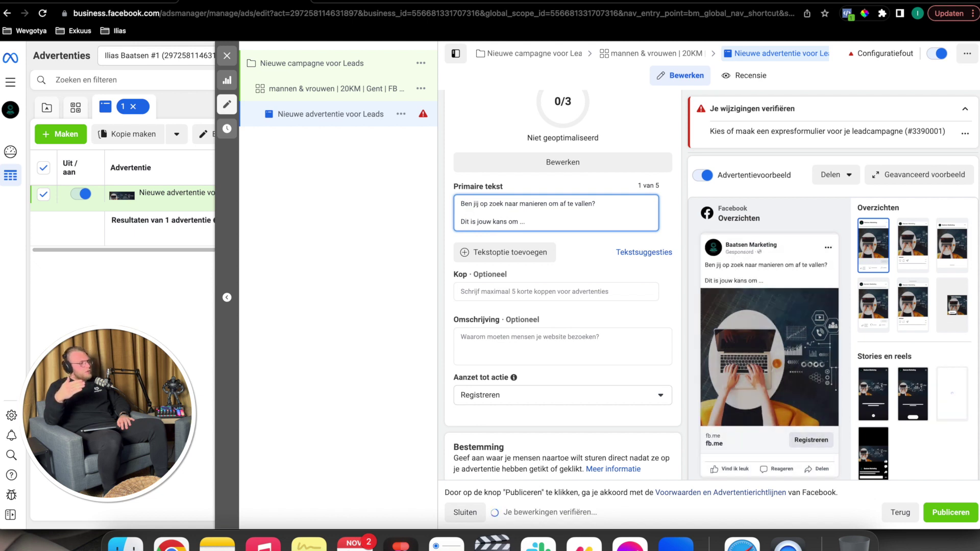
Step: Add a third paragraph reading "testen van tekste" to the Primaire tekst, followed by a line break
key("Return")
key("Return")
type("test")
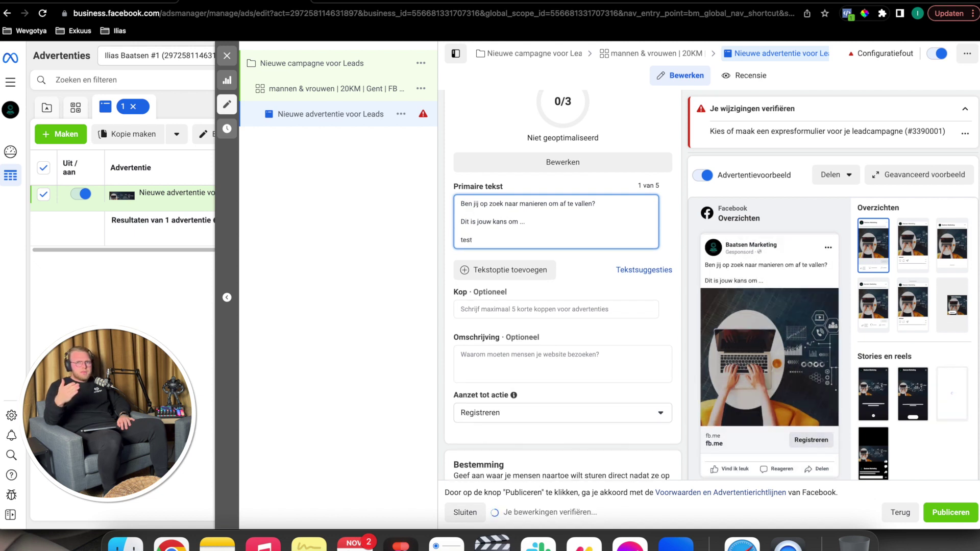
type("en van tesk")
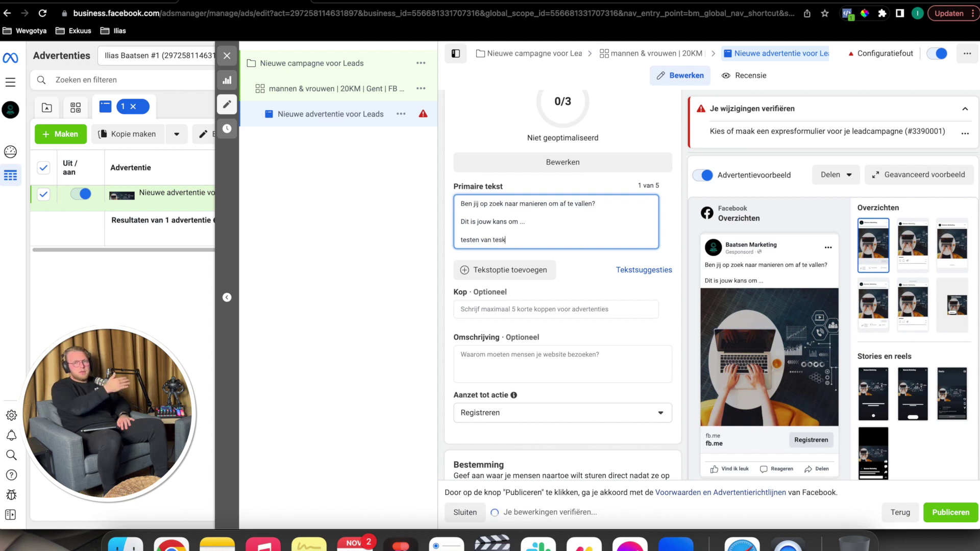
key("BackSpace")
key("BackSpace")
type("kste")
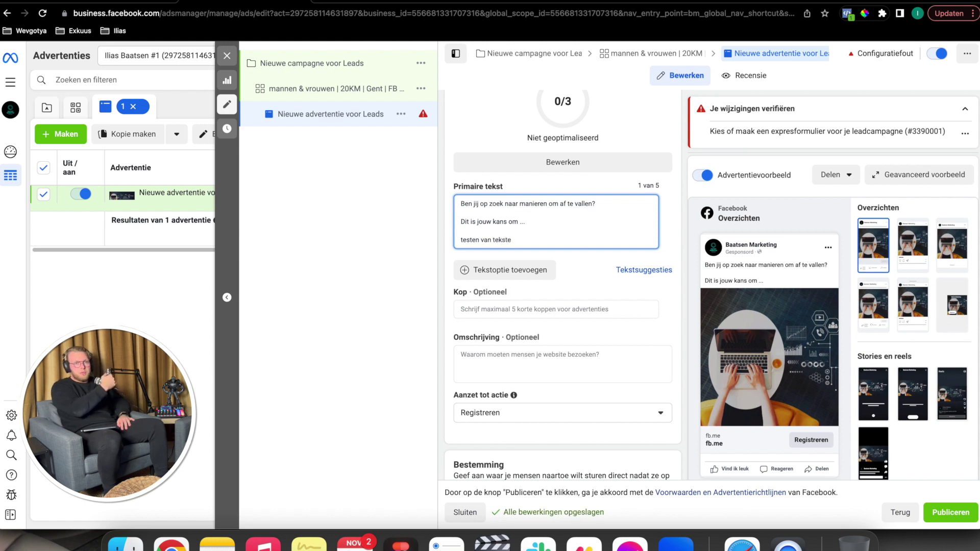
key("Return")
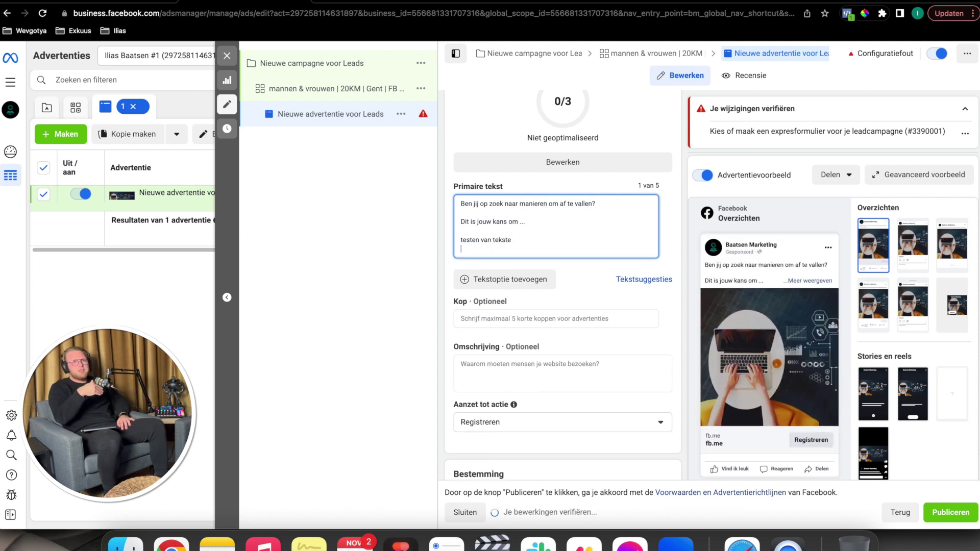
Step: Add a final line break to the ad's Primaire tekst and look over the options for Aanzet tot actie
key("Return")
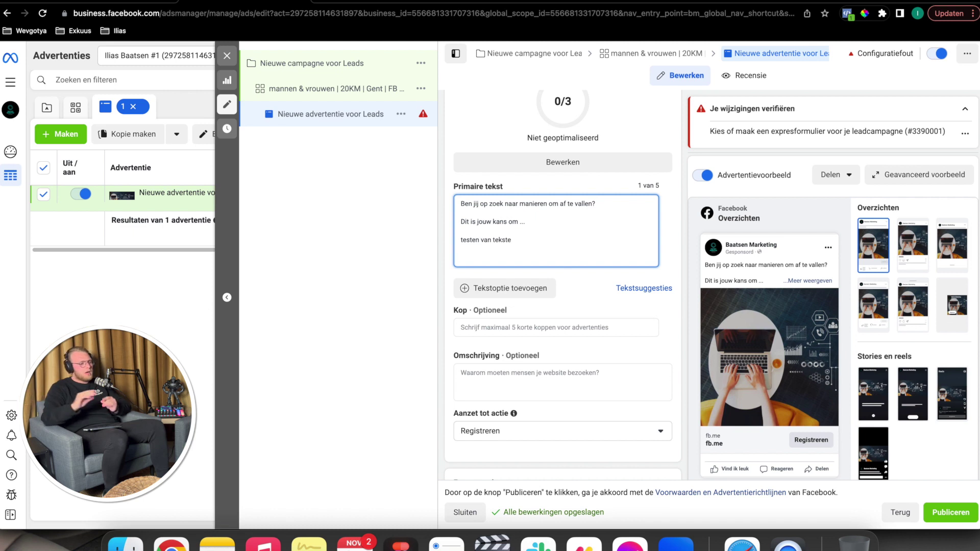
left_click(507, 431)
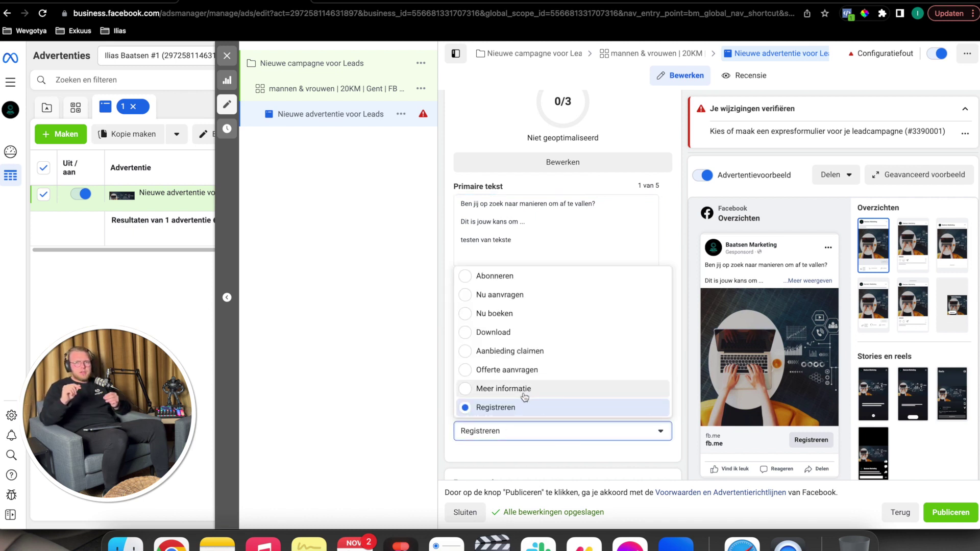
left_click(399, 359)
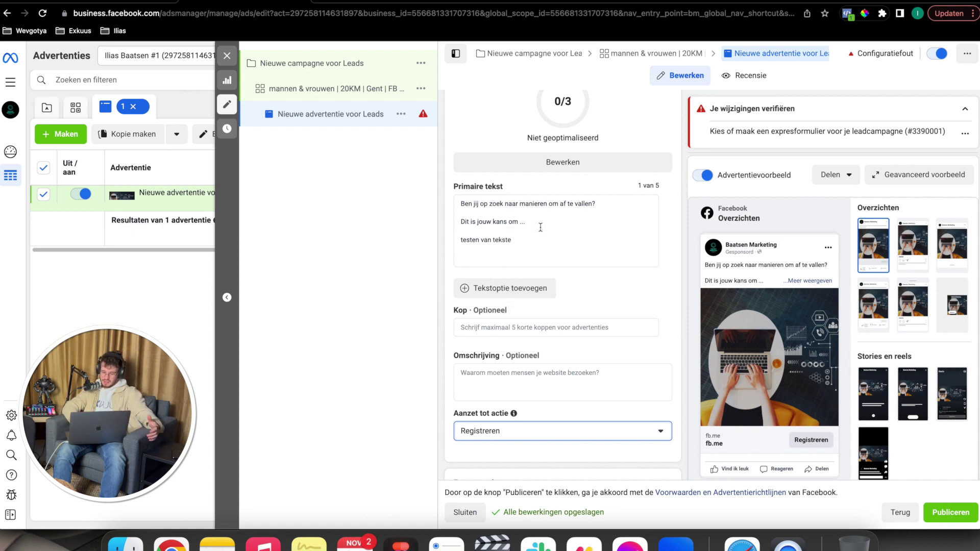
left_click_drag(514, 240, 446, 244)
left_click(446, 244)
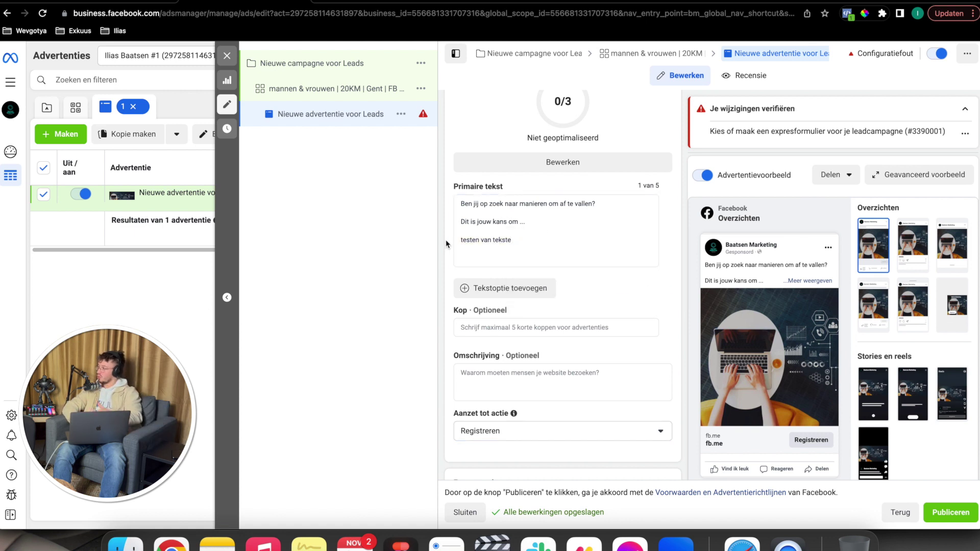
Step: Enter "hallo" as the ad's Kop
left_click(500, 329)
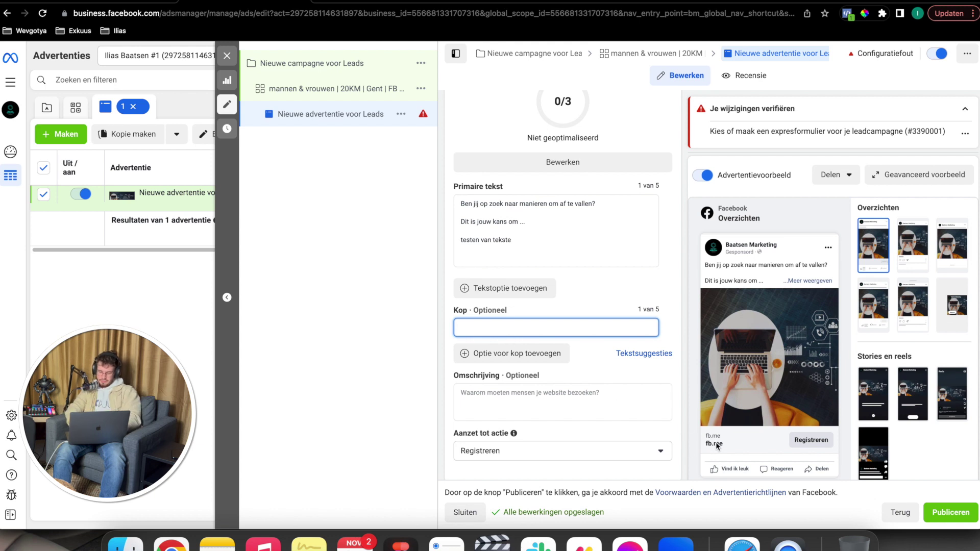
mouse_move(717, 445)
type("hallo")
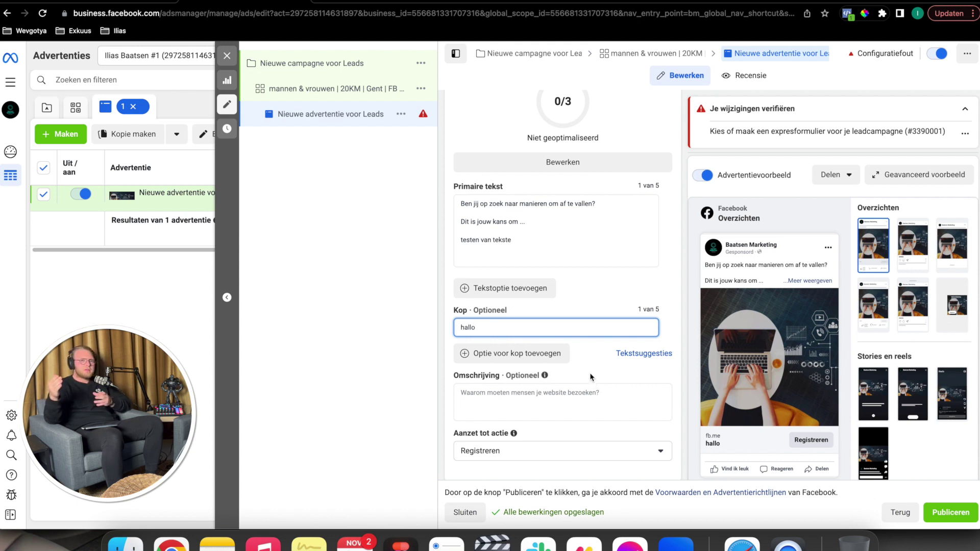
Step: Replace the ad's Kop with "vraag hier jouw offerte aan"
triple_click(554, 328)
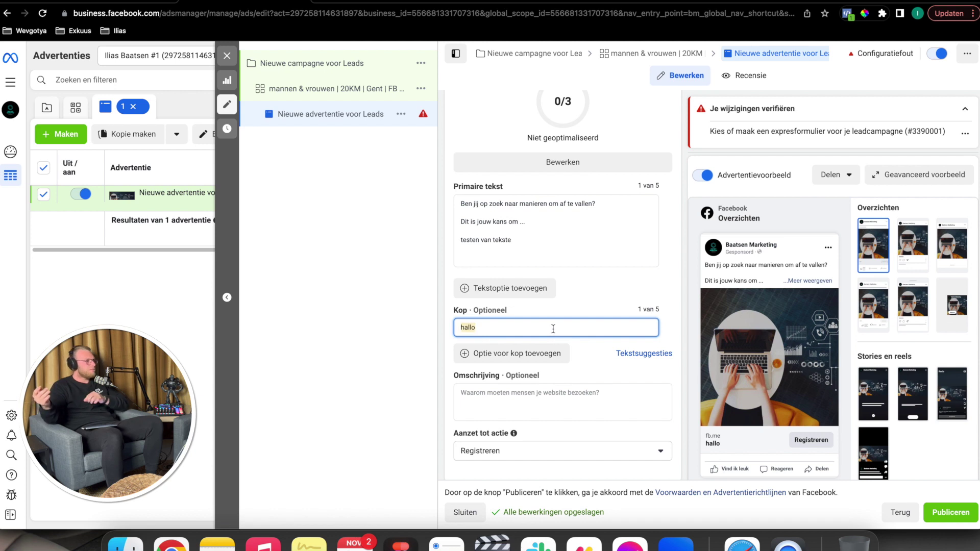
type("vraag h")
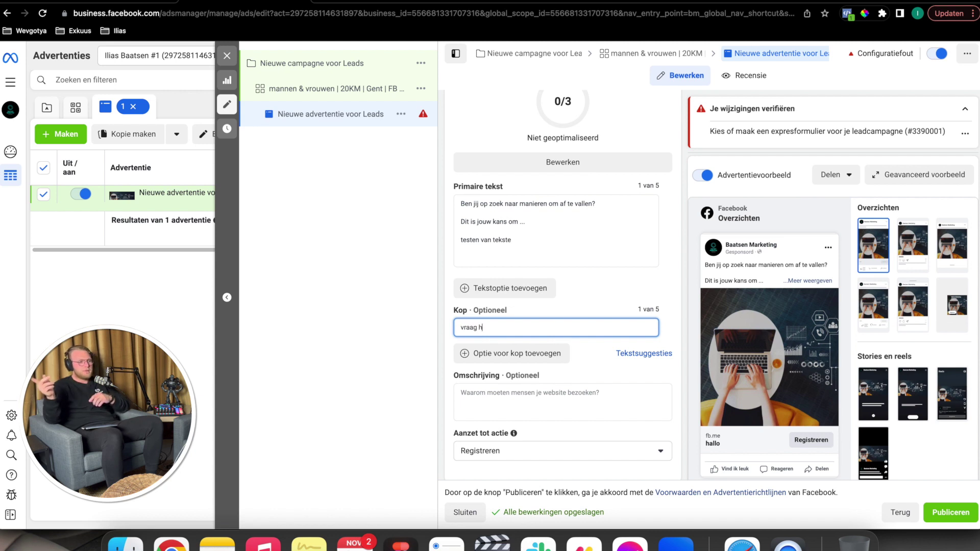
type("ier jouw ")
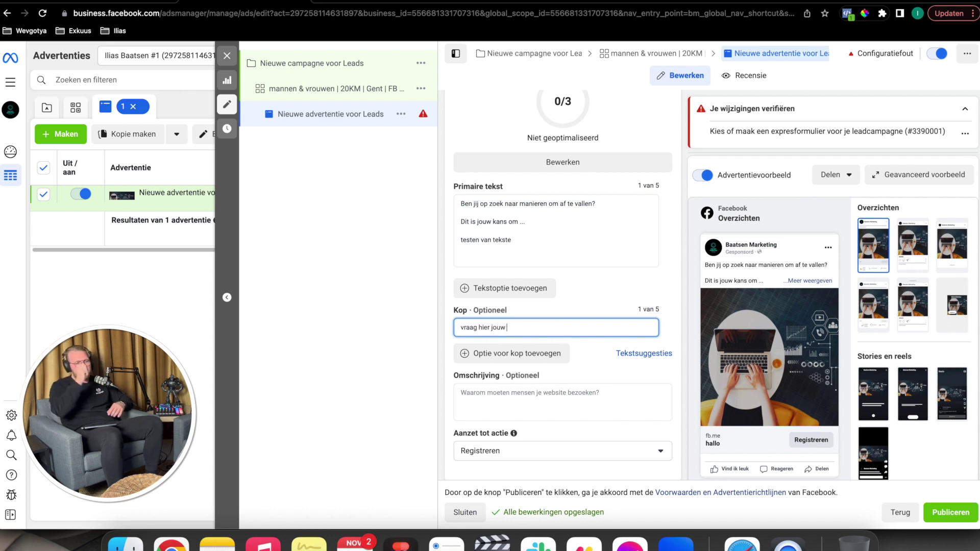
type("offerte aan")
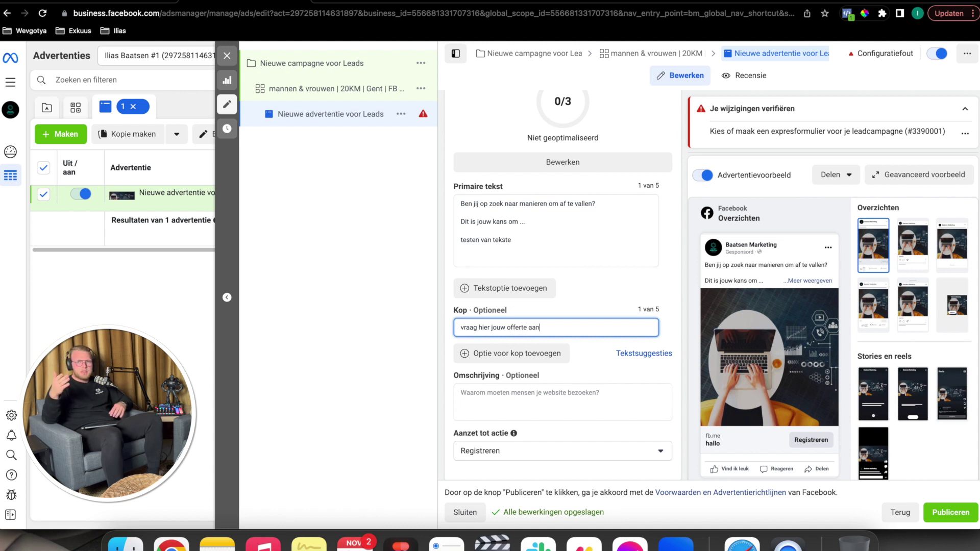
Step: Set the ad's Aanzet tot actie to Offerte aanvragen
scroll(533, 412, "down", 1)
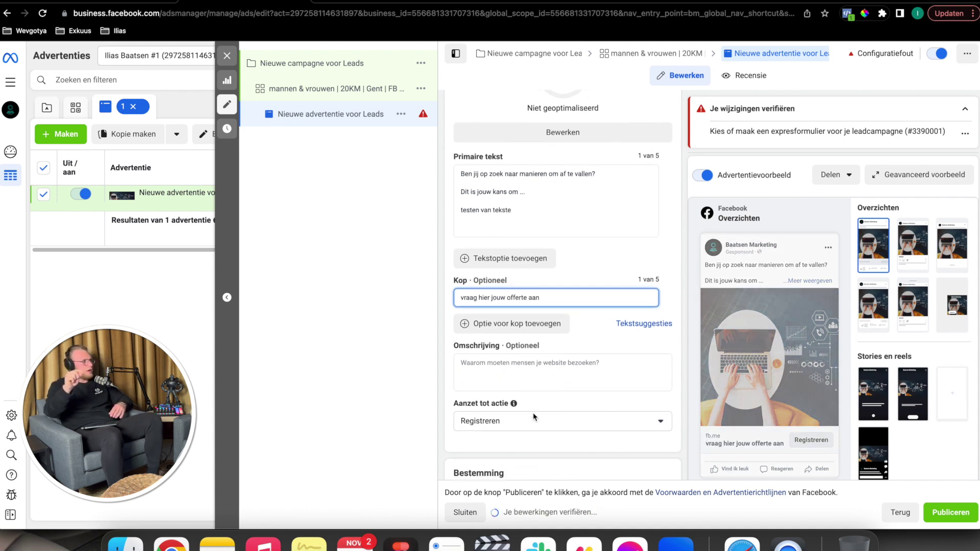
left_click(517, 422)
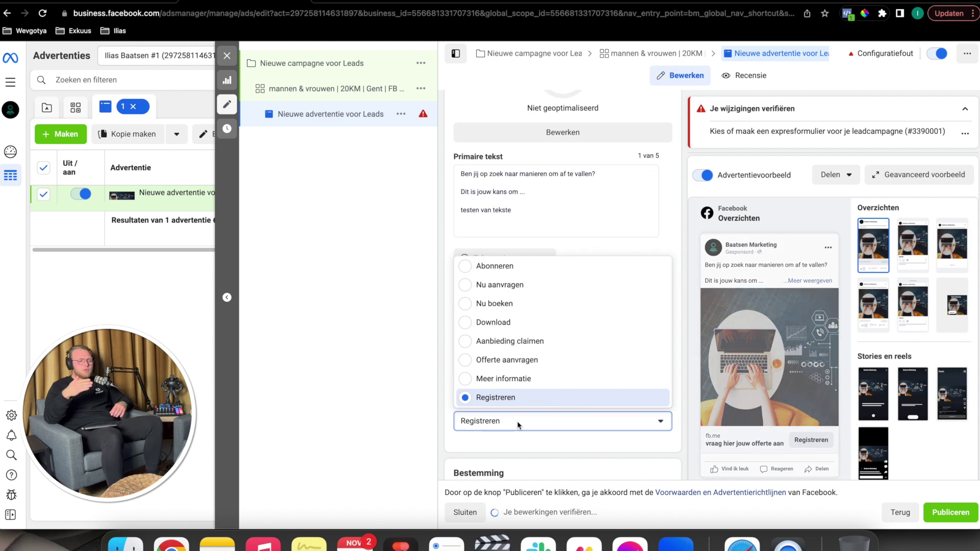
left_click(520, 361)
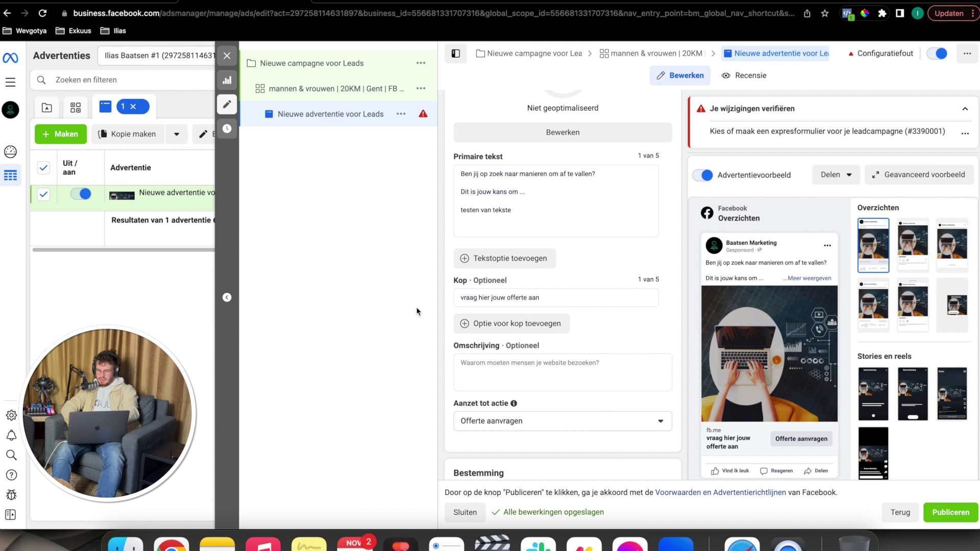
Step: Try Nu boeken as the ad's Aanzet tot actie and restore Offerte aanvragen
left_click(529, 419)
left_click(521, 305)
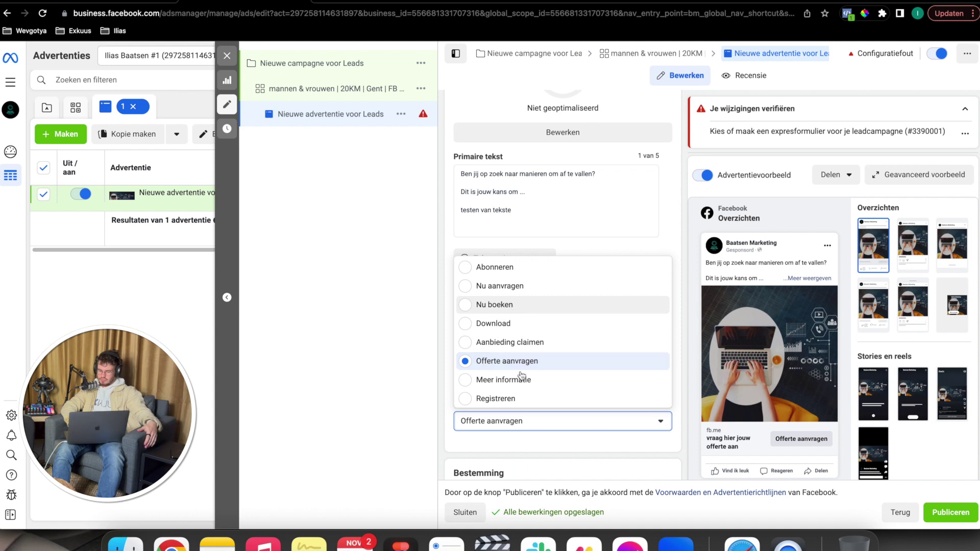
left_click(520, 418)
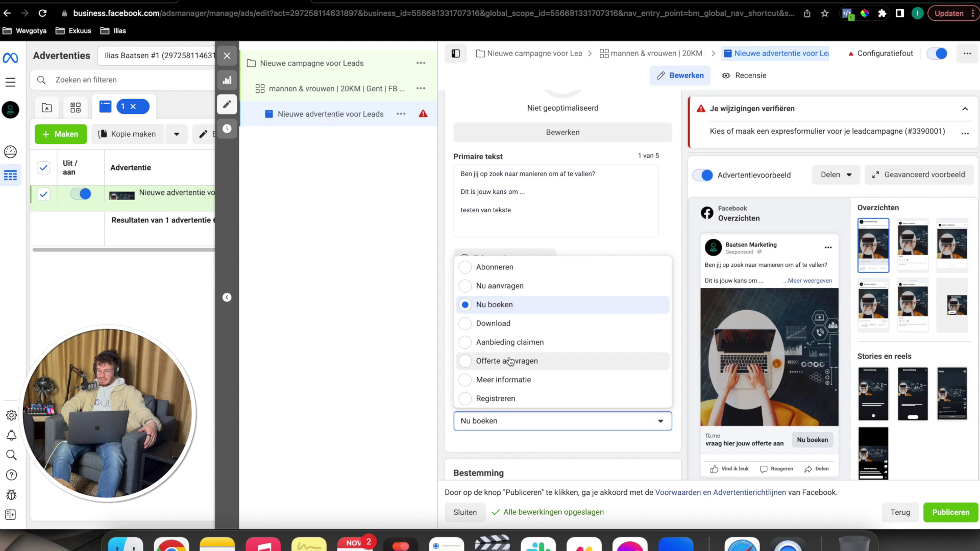
left_click(515, 361)
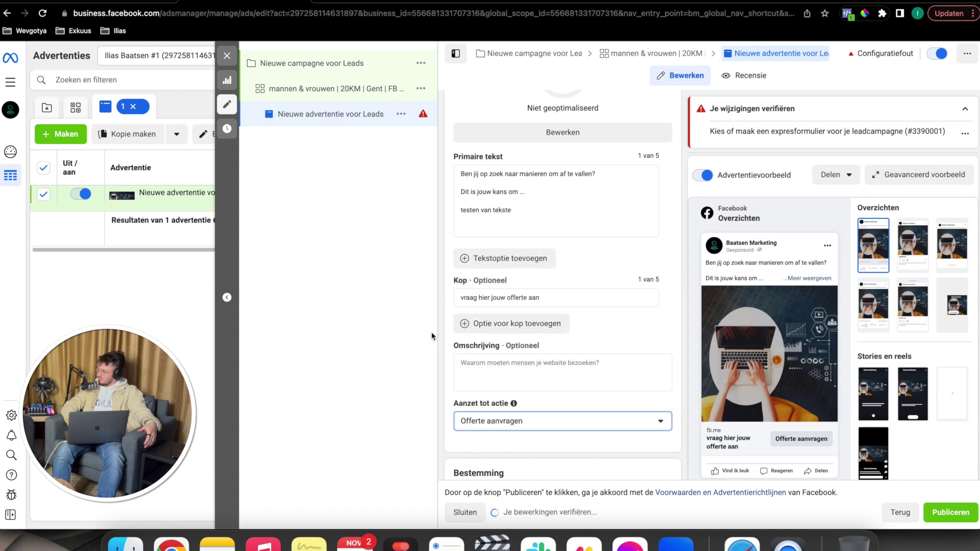
Step: Look over the Omschrijving field and the Bestemming section with its Expresformulier options
left_click(542, 375)
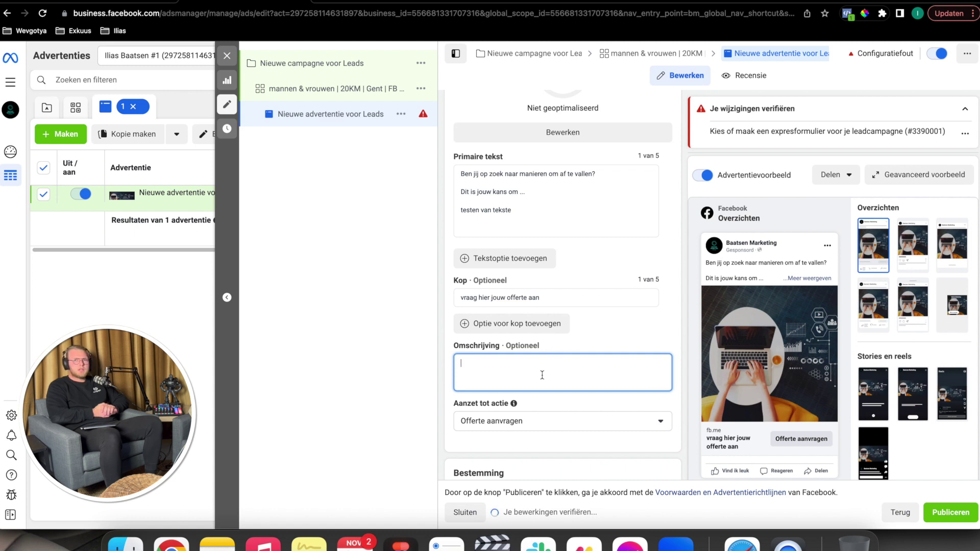
scroll(541, 375, "down", 2)
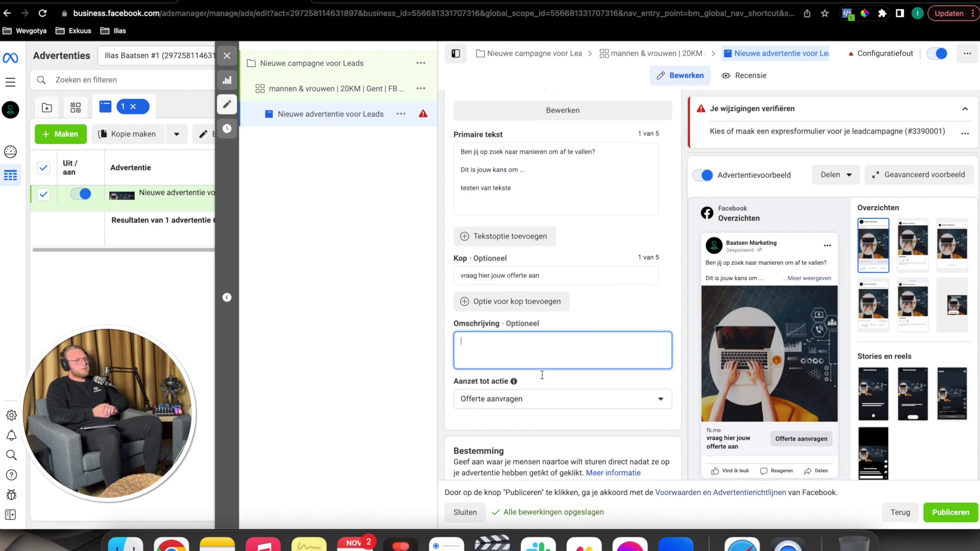
left_click(522, 376)
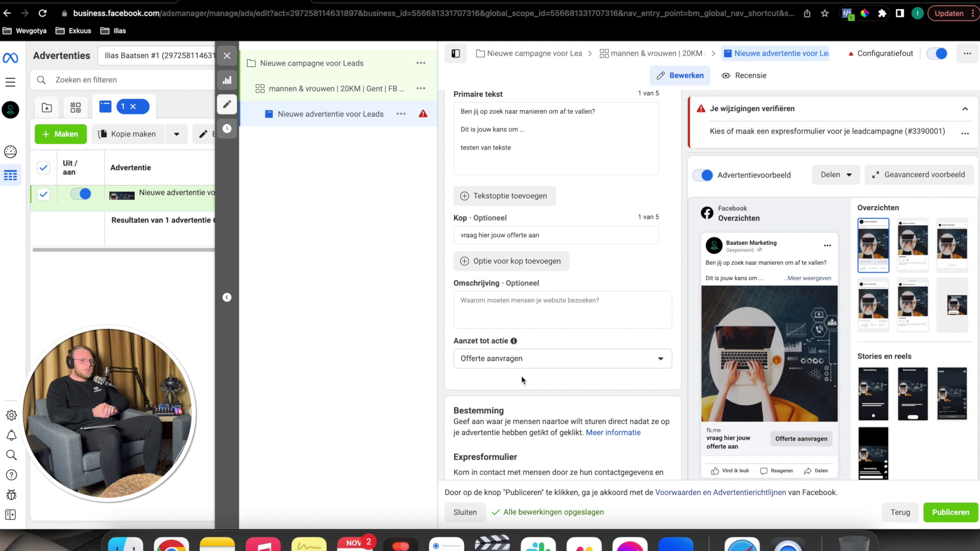
scroll(522, 376, "down", 1)
scroll(522, 376, "down", 1)
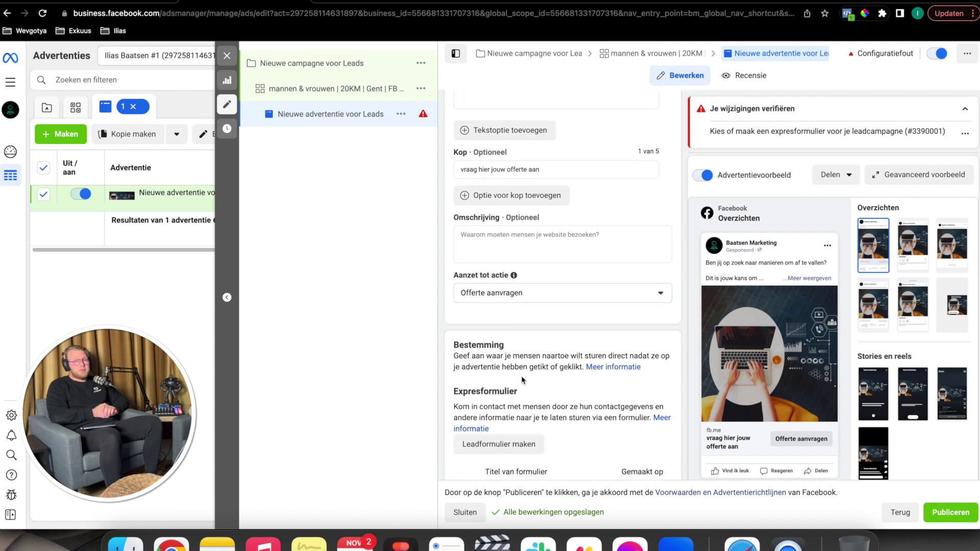
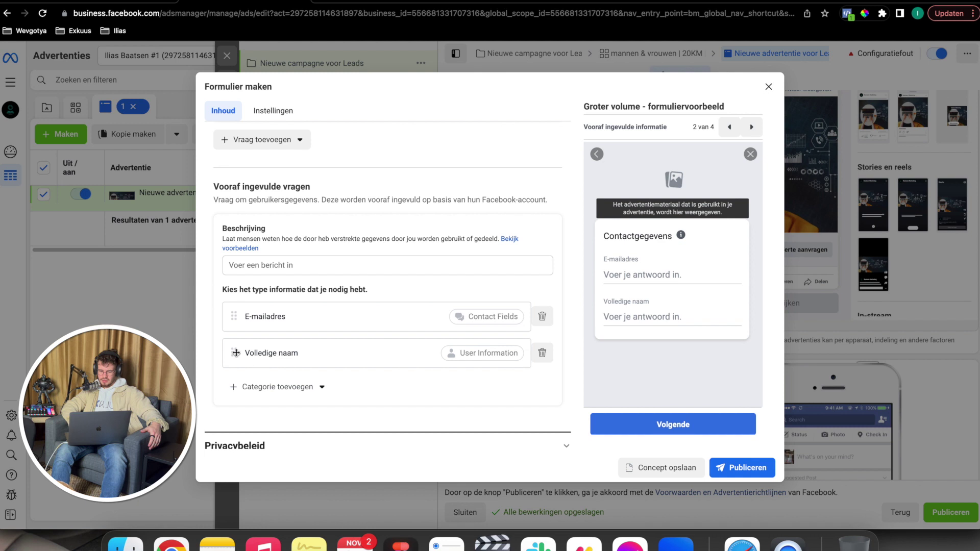
Step: Add Telefoonnummer to the lead form's prefilled questions and order the fields as Volledige naam, Telefoonnummer, E-mailadres
left_click_drag(233, 353, 235, 303)
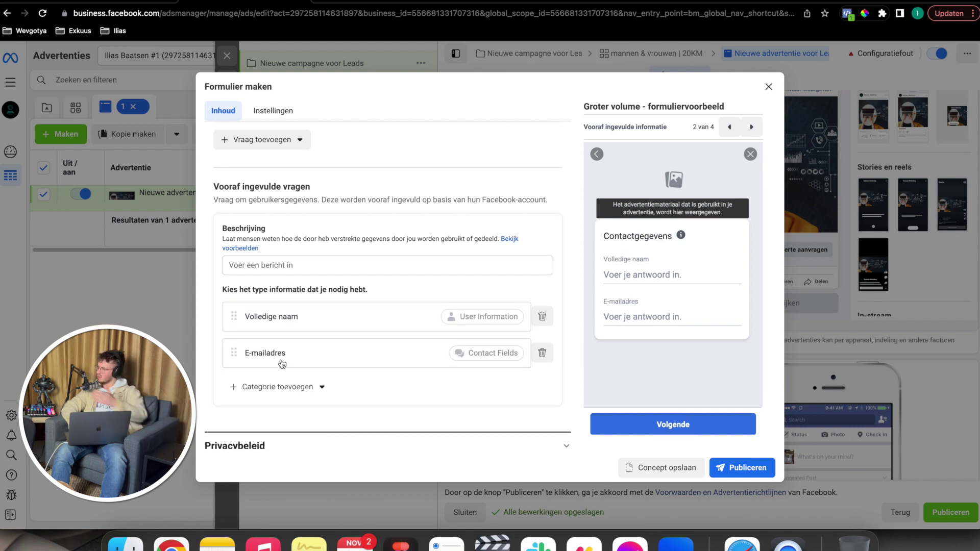
left_click(284, 389)
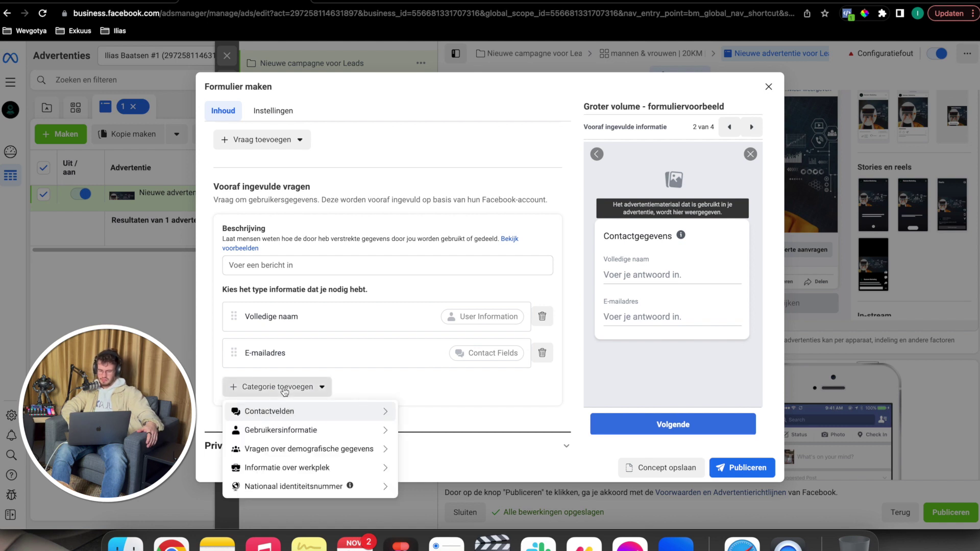
mouse_move(277, 411)
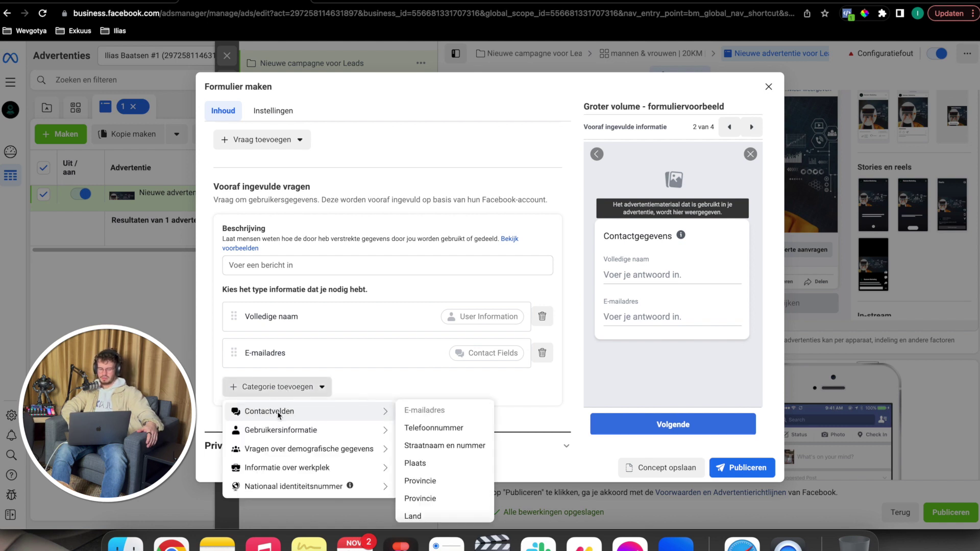
left_click(436, 430)
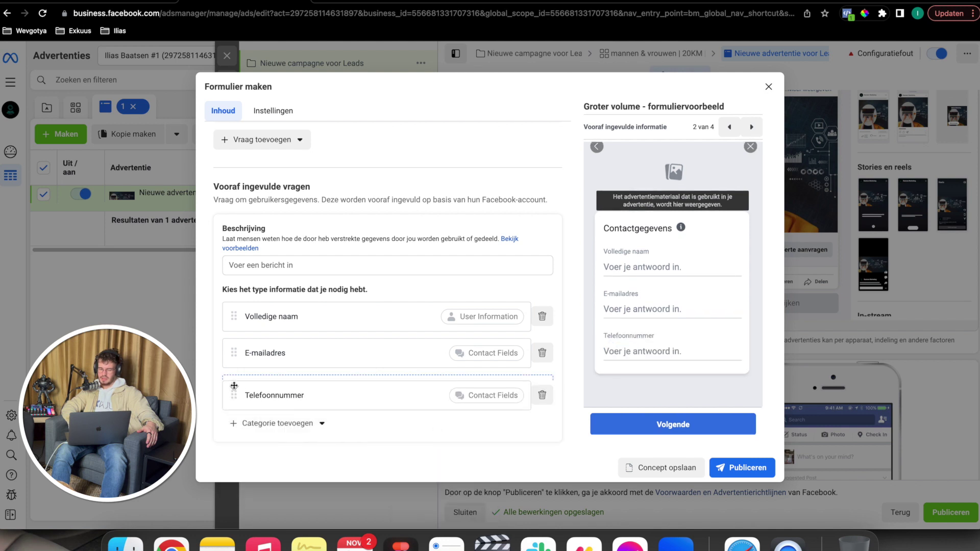
left_click_drag(234, 386, 256, 350)
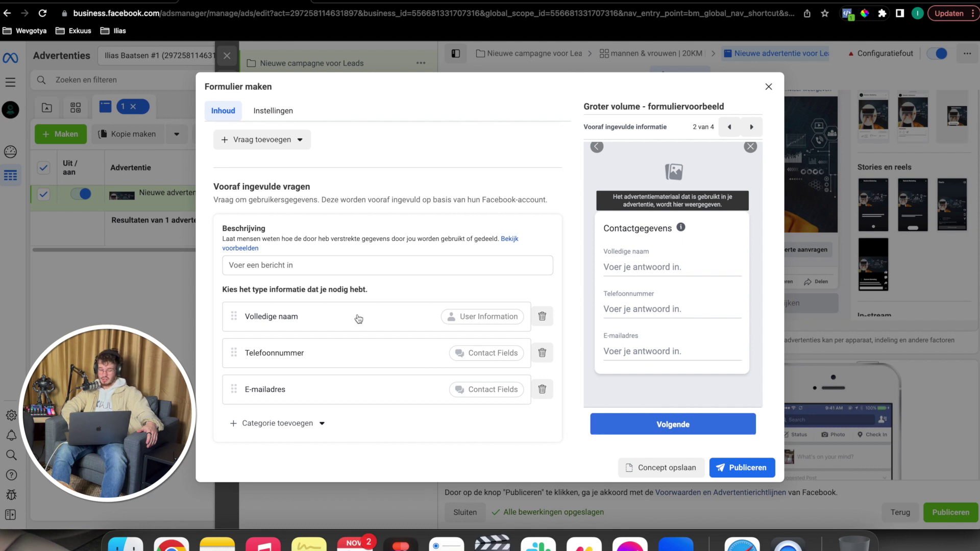
Step: Expand the lead form's Privacybeleid section, followed by its Bericht voor leads section
scroll(359, 319, "down", 3)
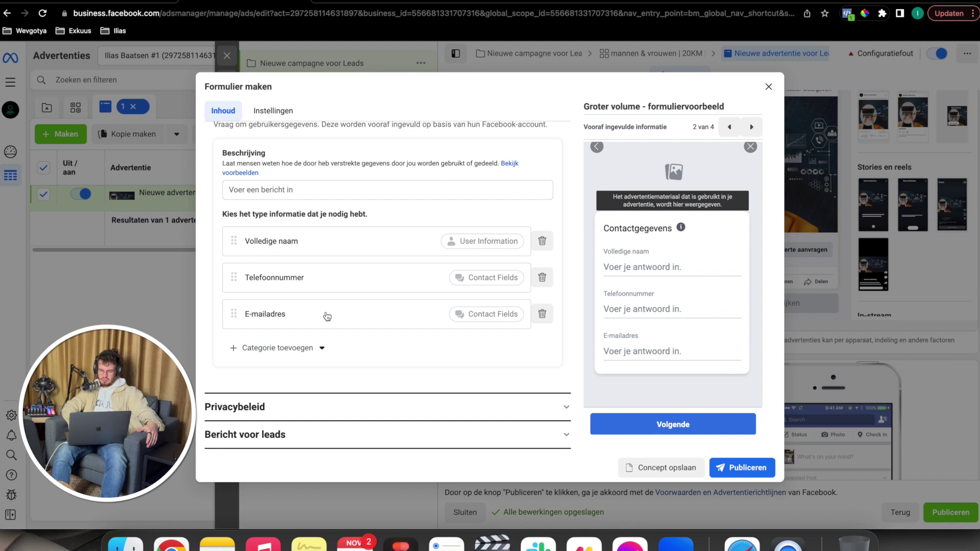
left_click(505, 413)
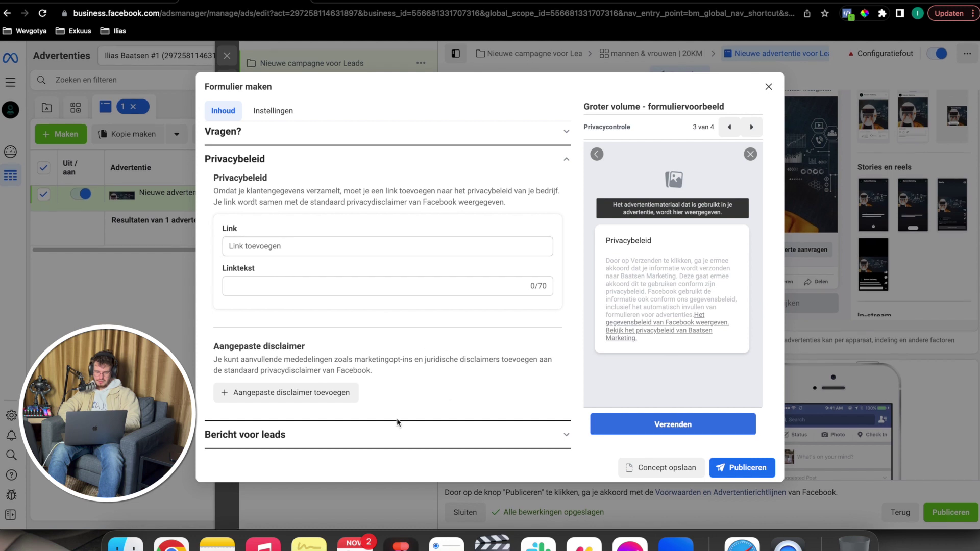
left_click(347, 435)
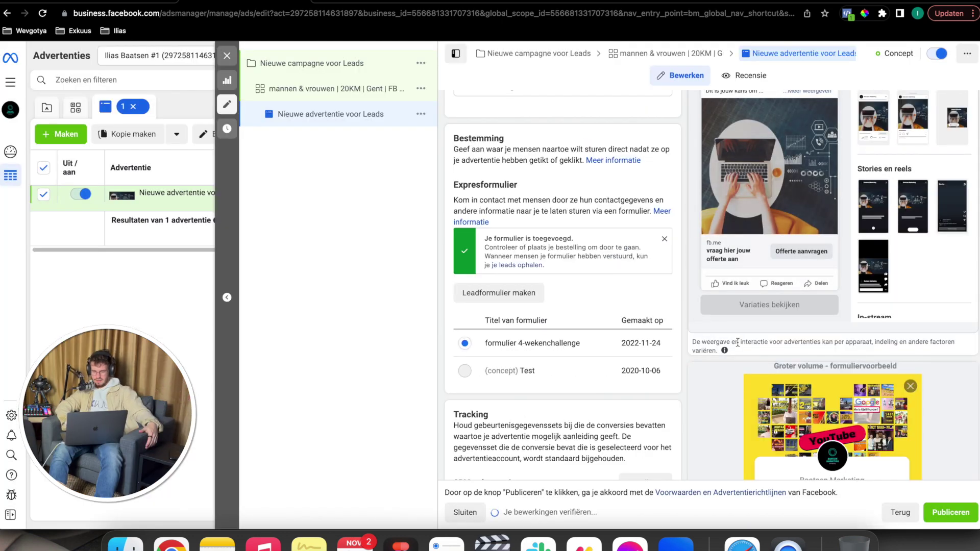
Step: Check the formulier 4-wekenchallenge entry under Expresformulier and the Tracking settings of the ad
mouse_move(530, 342)
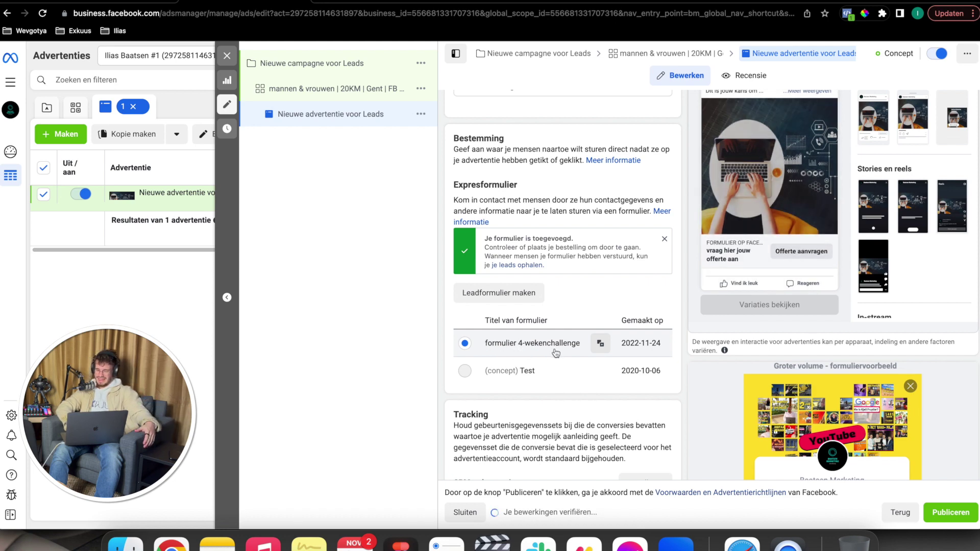
scroll(556, 352, "down", 5)
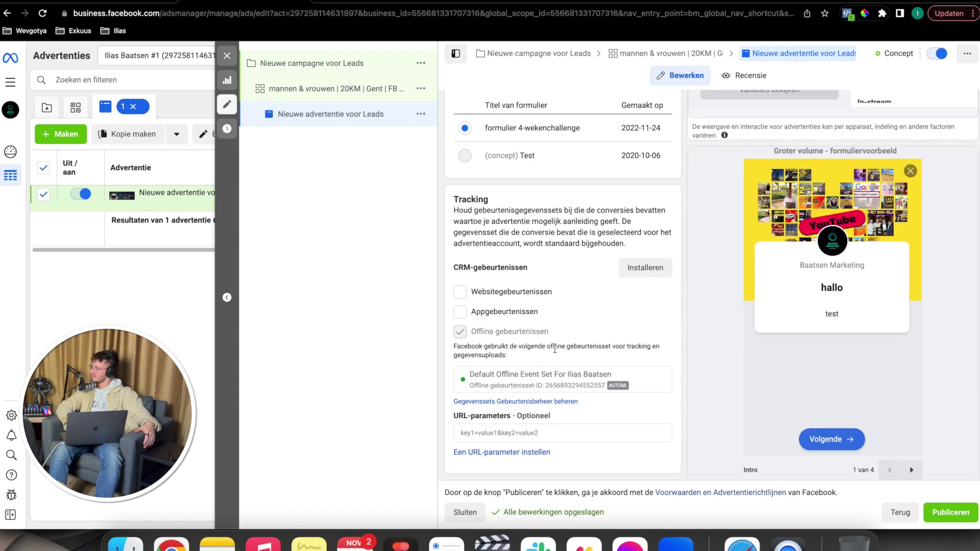
scroll(555, 350, "up", 3)
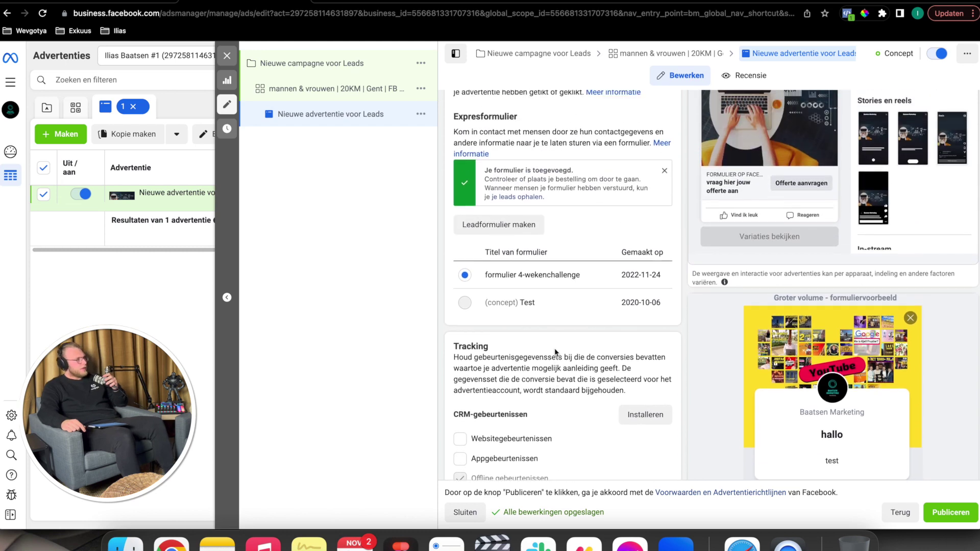
scroll(556, 351, "up", 1)
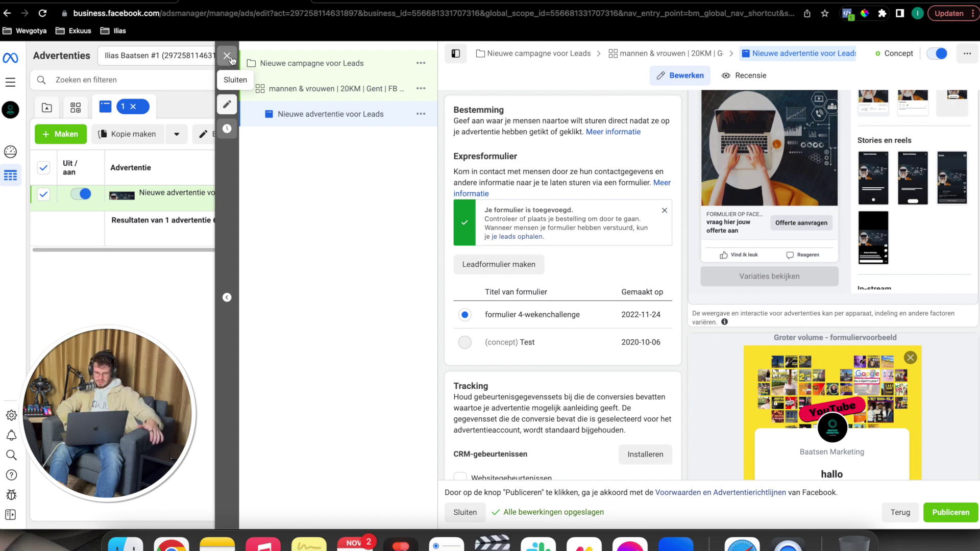
Step: Close the ad editor and view the performance columns, such as Resultaten, Bereik and Weergaven, in the ad list
left_click(233, 60)
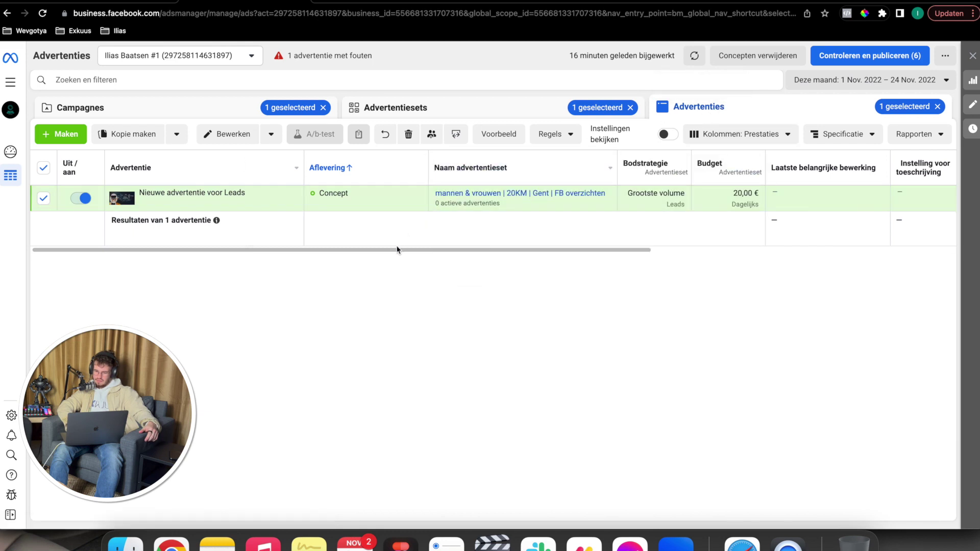
left_click_drag(394, 251, 667, 251)
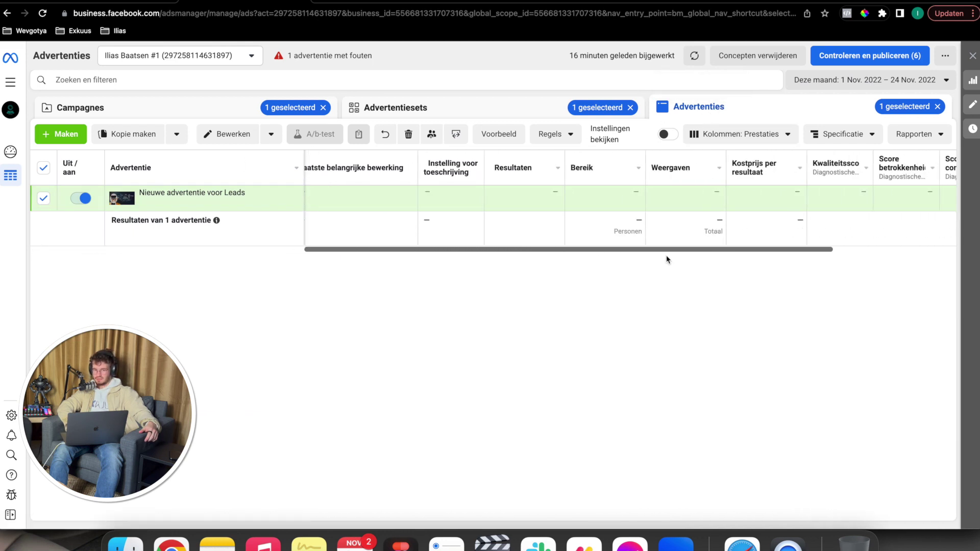
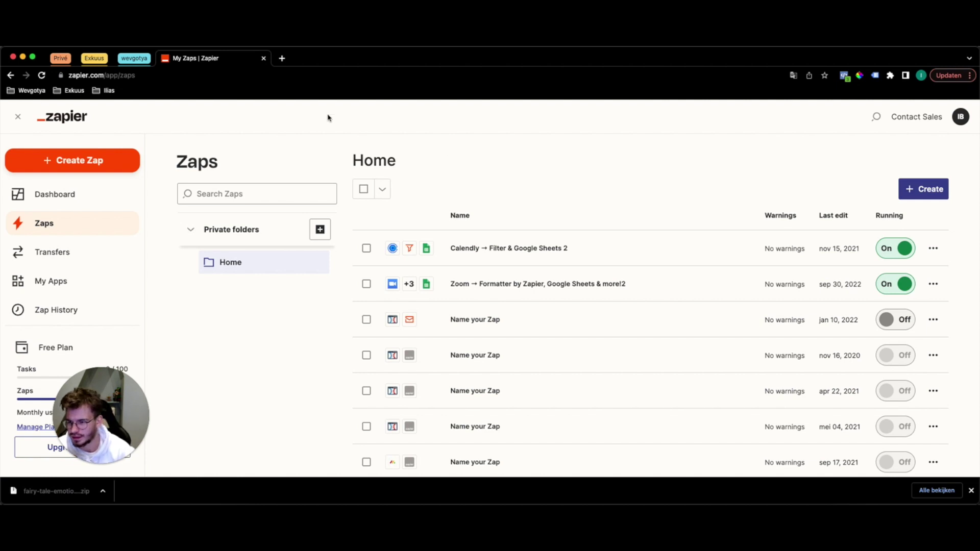
Step: In Zapier, create a new Zap triggered by Facebook Lead Ads with the New Lead event
left_click(104, 159)
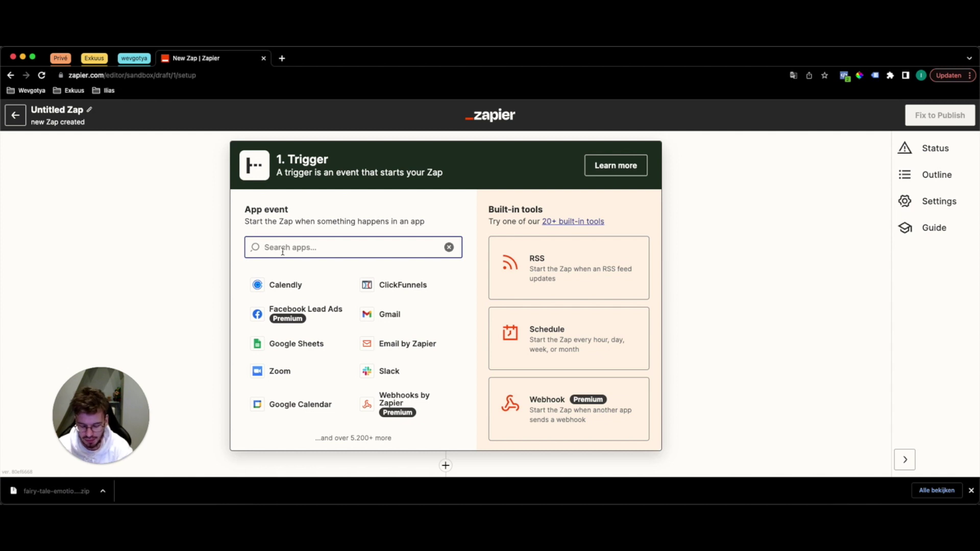
type("lead")
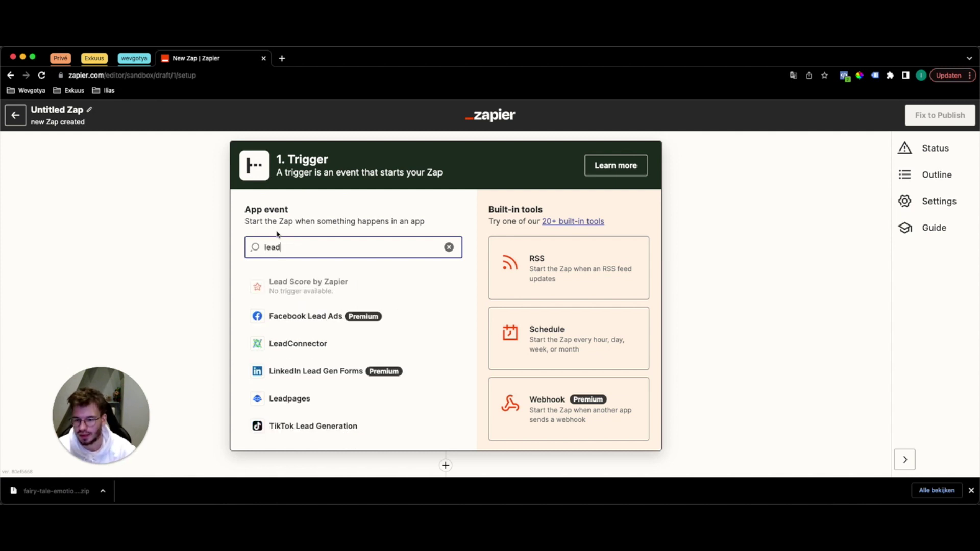
left_click(301, 317)
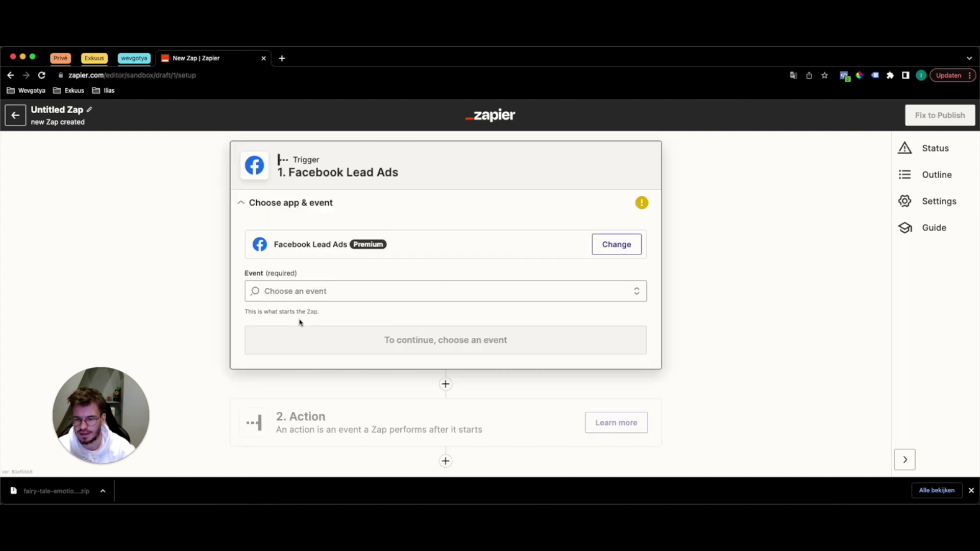
left_click(304, 292)
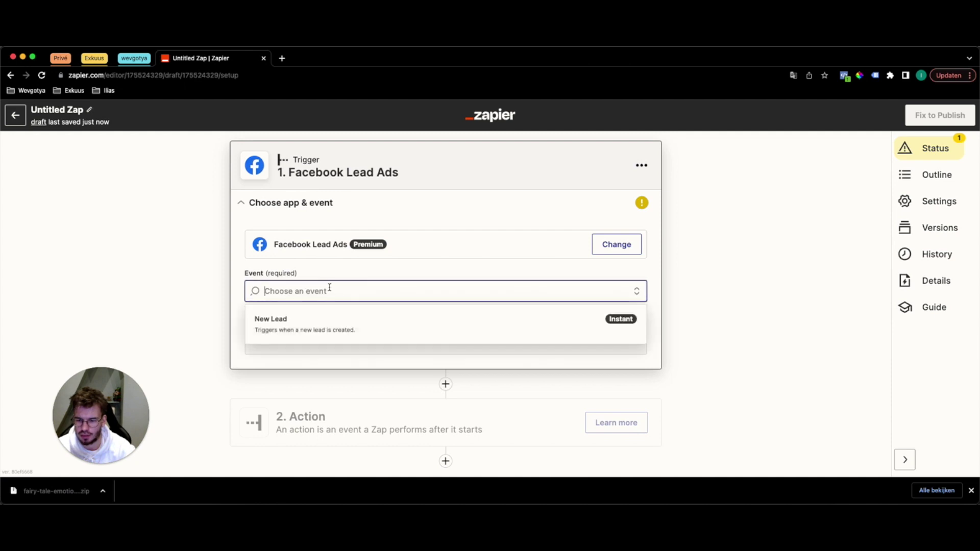
left_click(303, 325)
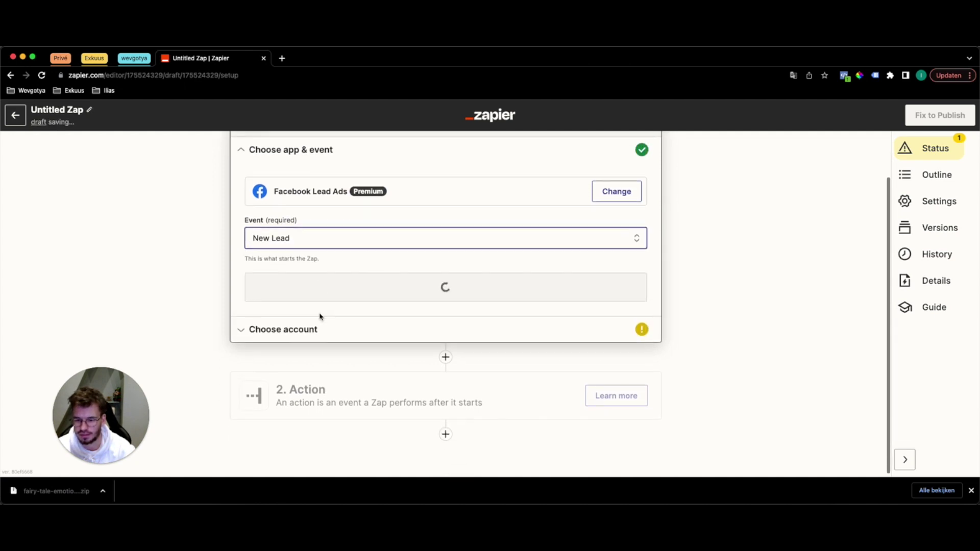
left_click(343, 286)
Step: Choose the existing personal Facebook Lead Ads account for the trigger and continue to its setup
left_click(338, 253)
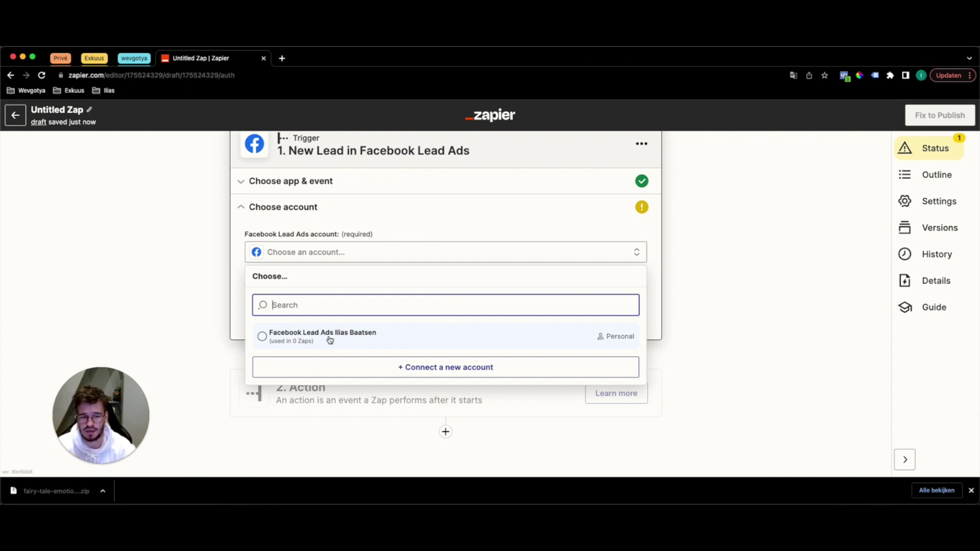
left_click(329, 339)
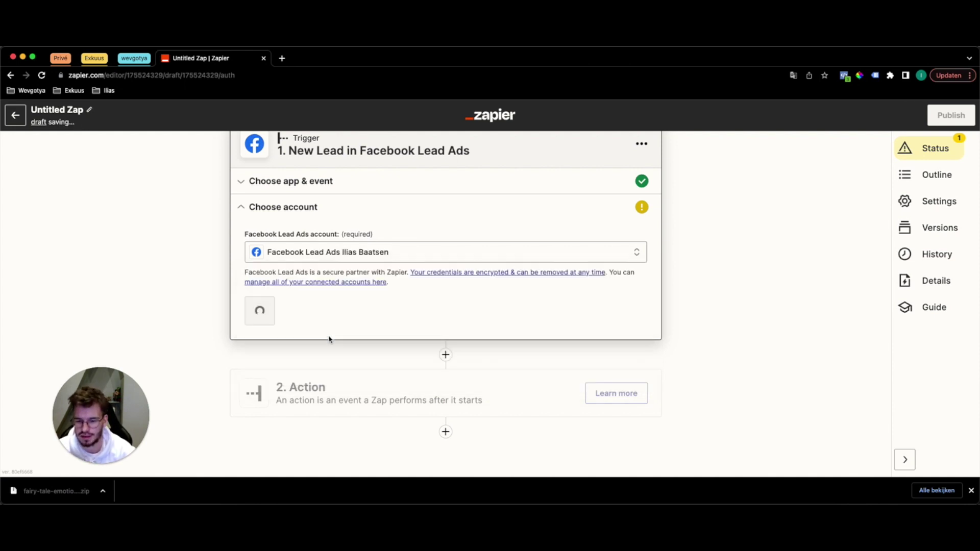
left_click(260, 310)
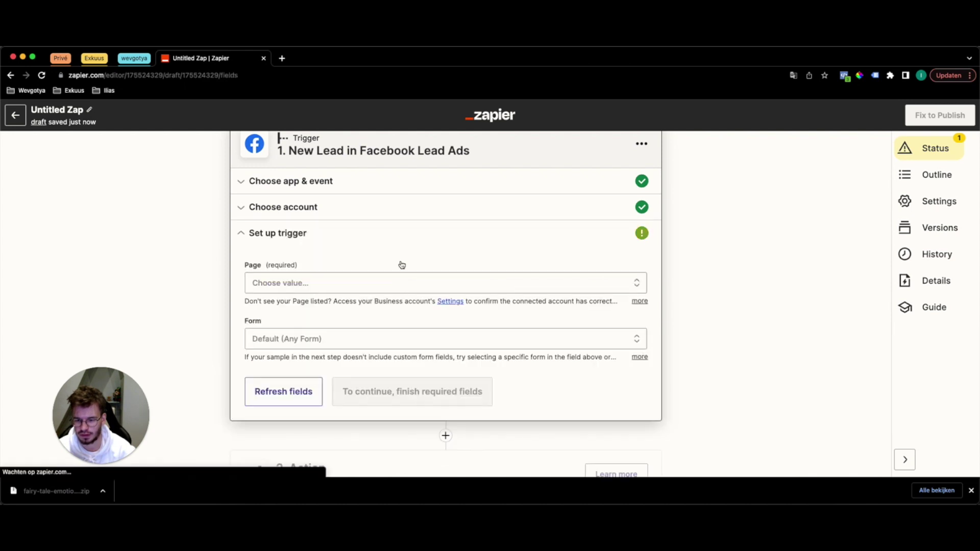
Step: Set the trigger's page to Baatsen Marketing and its form to formulier 4-wekenchallenge, and continue to the trigger test
scroll(321, 245, "down", 2)
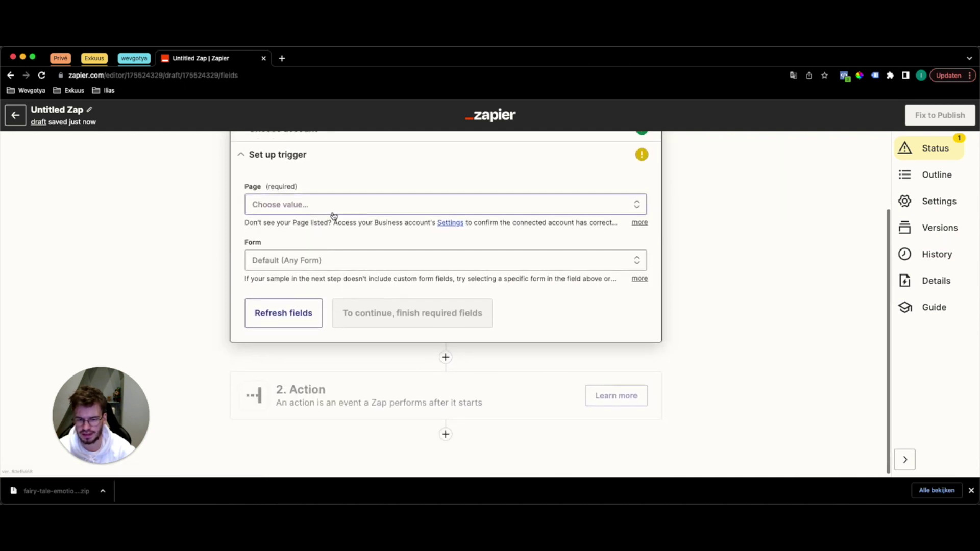
left_click(335, 209)
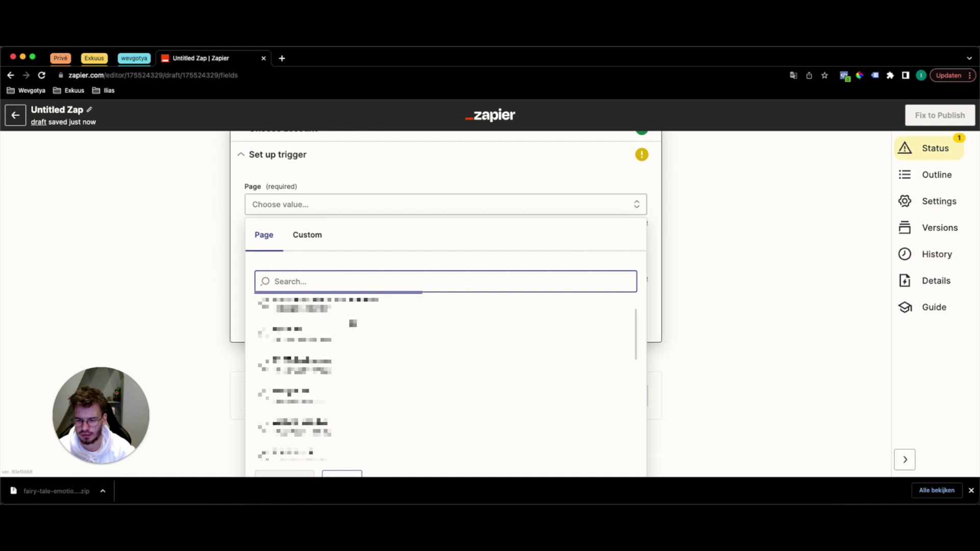
scroll(265, 388, "down", 4)
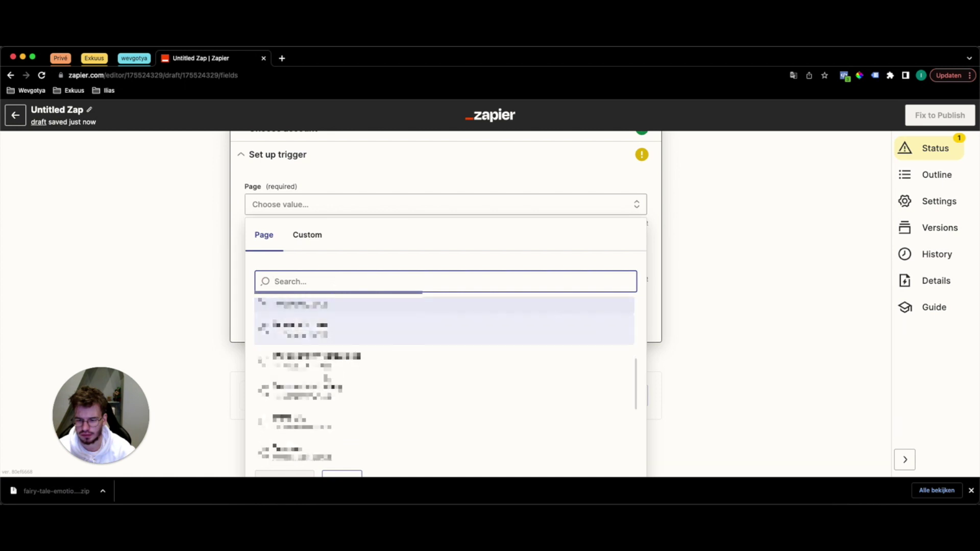
left_click(265, 391)
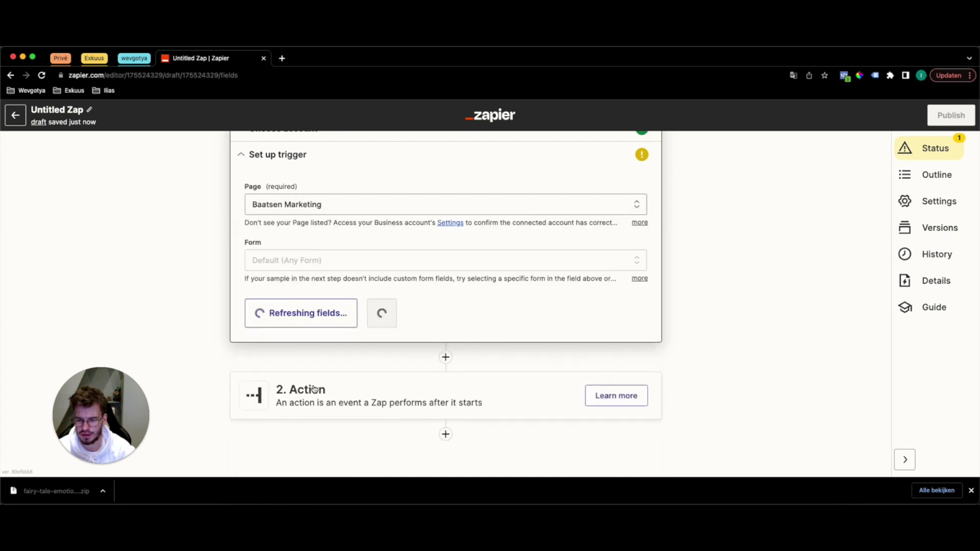
left_click(309, 265)
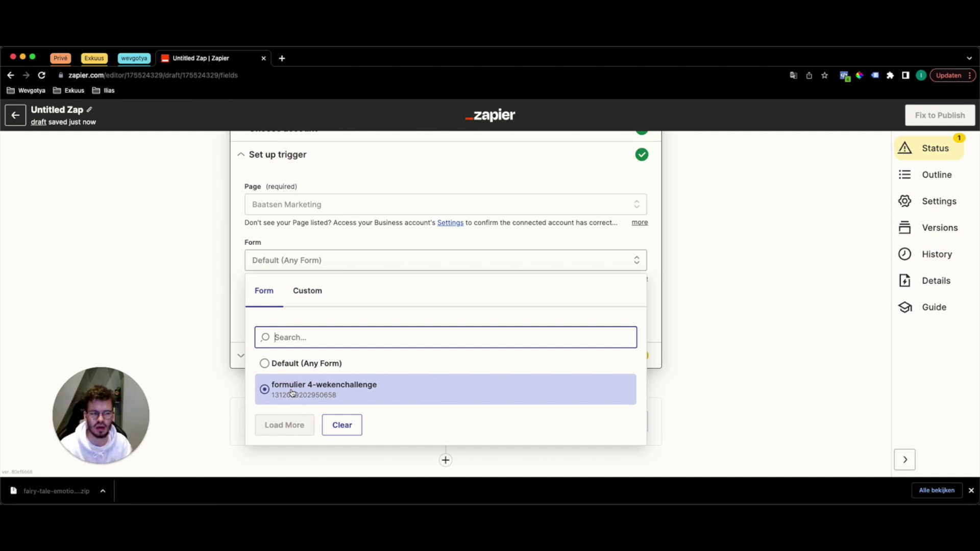
left_click(332, 391)
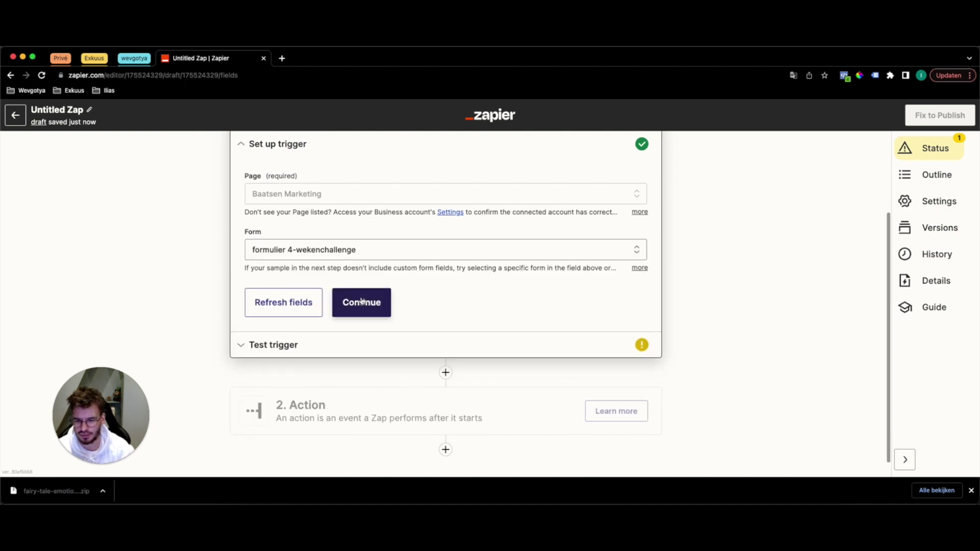
left_click(358, 304)
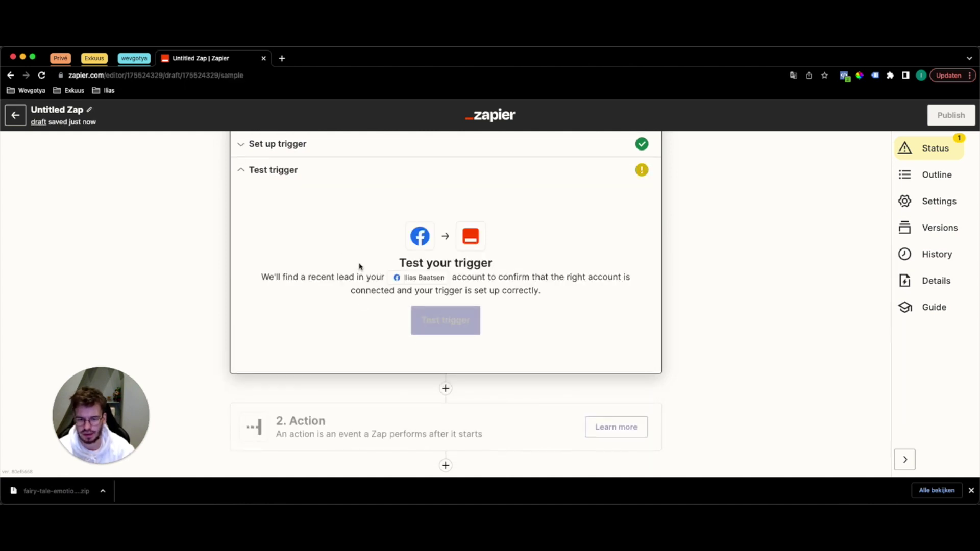
Step: Test the trigger with a recent lead and continue to the Zap's action
left_click(428, 317)
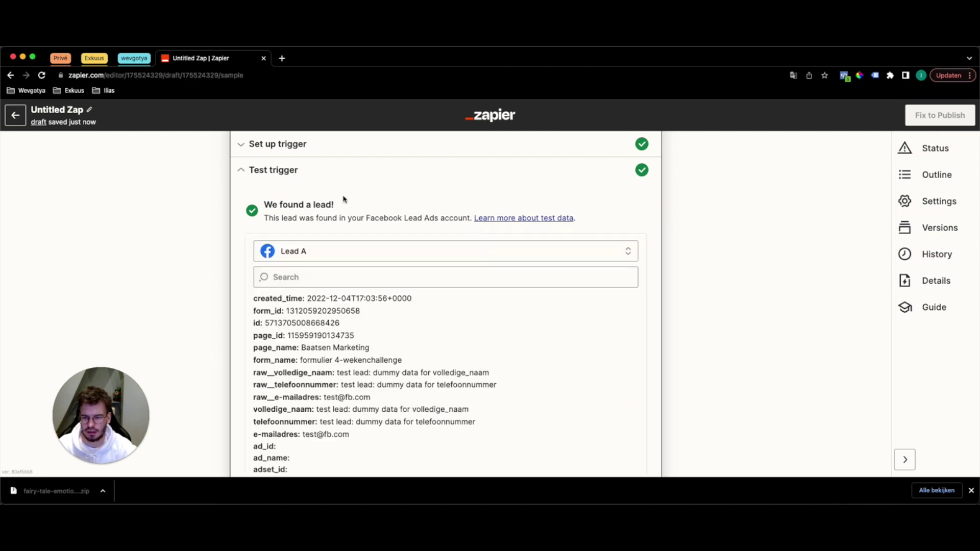
scroll(339, 241, "down", 3)
left_click(444, 426)
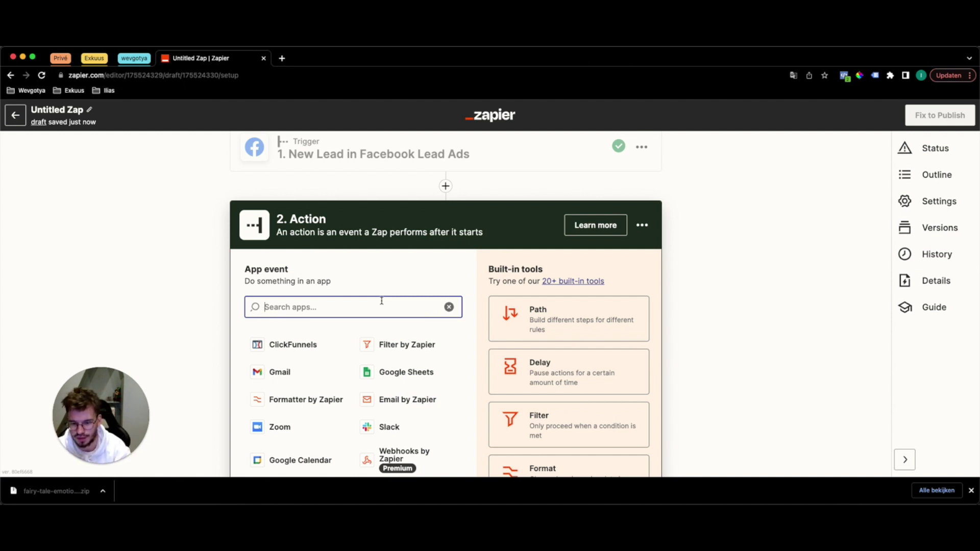
Step: Choose Email by Zapier as the action app with the Send Outbound Email event and continue to its setup
left_click(399, 404)
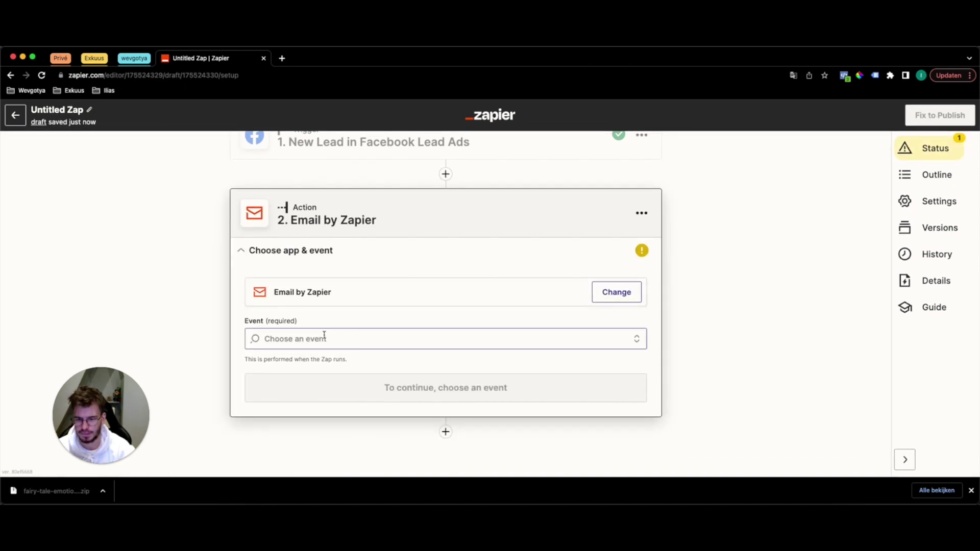
left_click(322, 338)
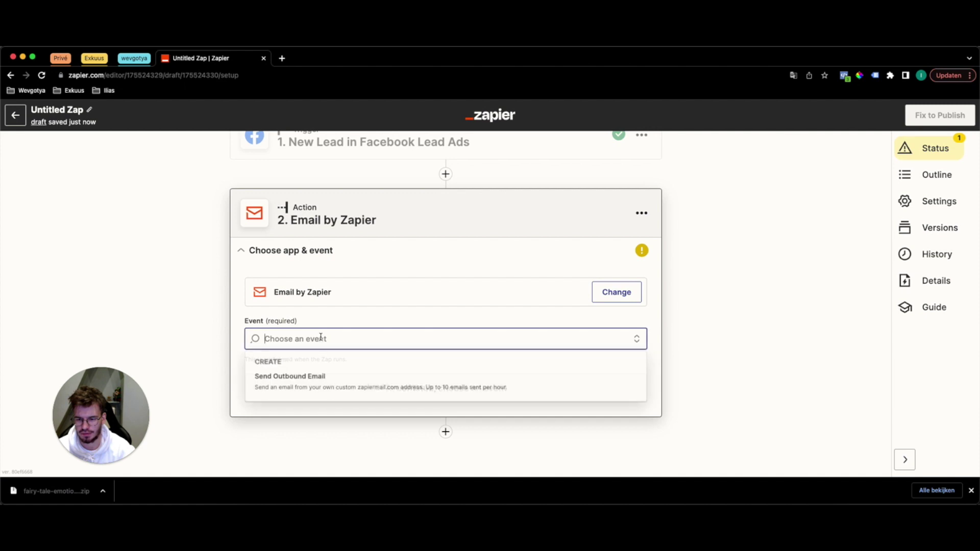
left_click(294, 382)
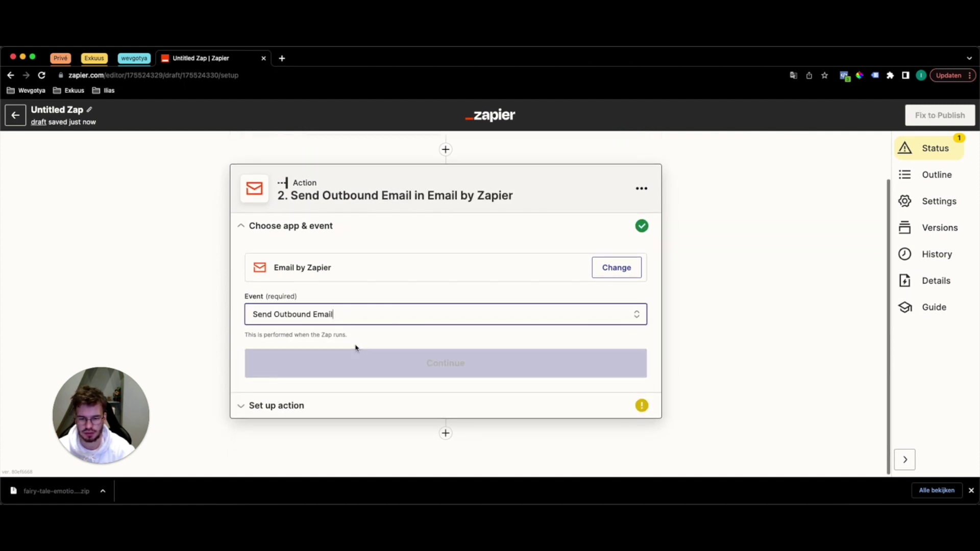
left_click(373, 360)
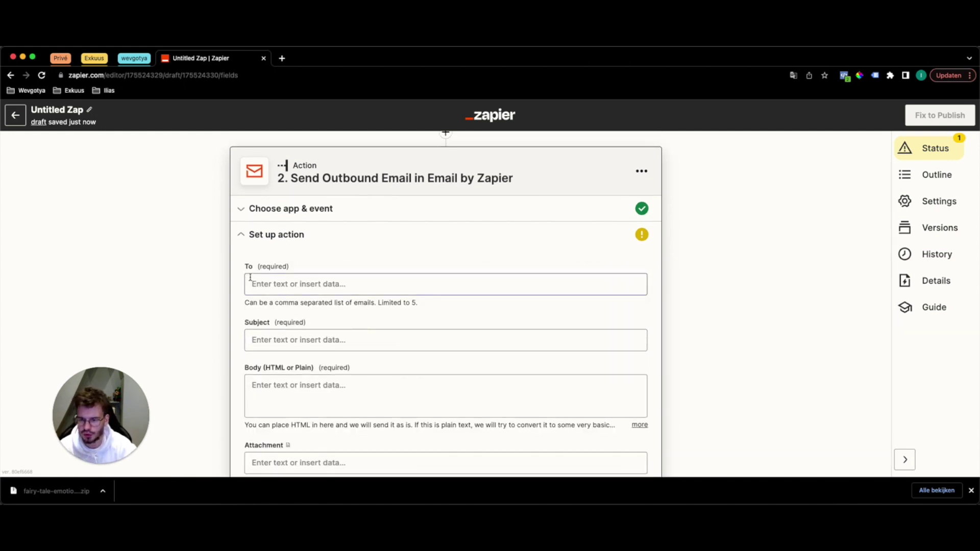
left_click(298, 287)
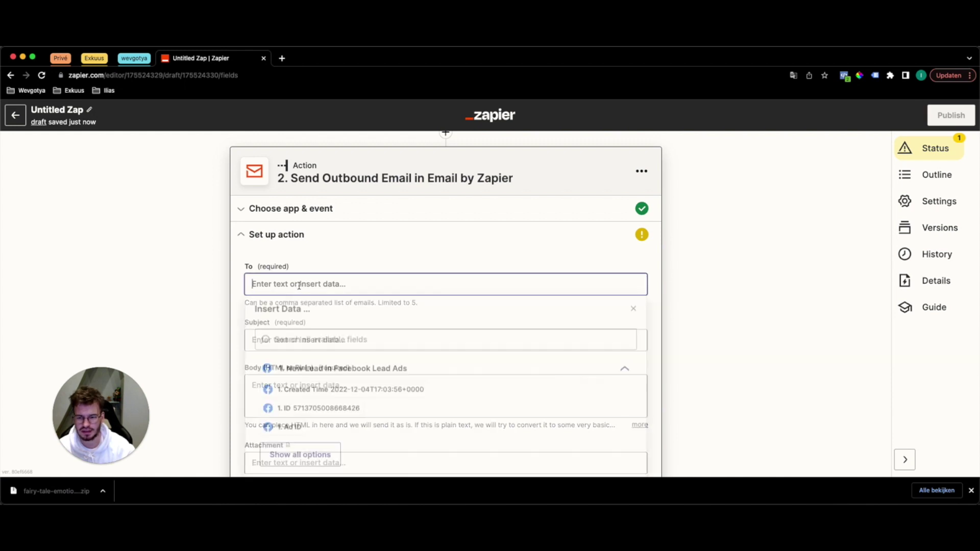
type("ilais")
key("BackSpace")
key("BackSpace")
key("BackSpace")
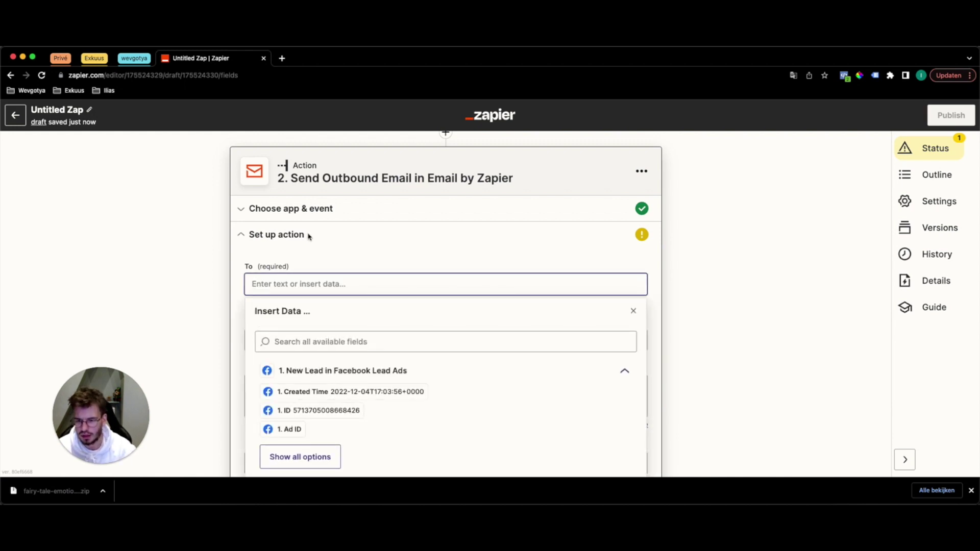
left_click(317, 254)
left_click(255, 339)
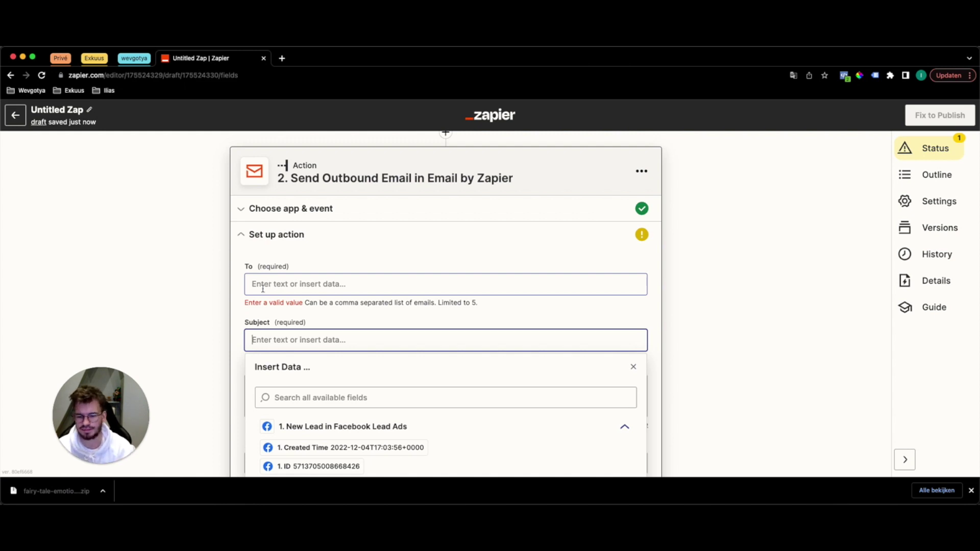
left_click(235, 314)
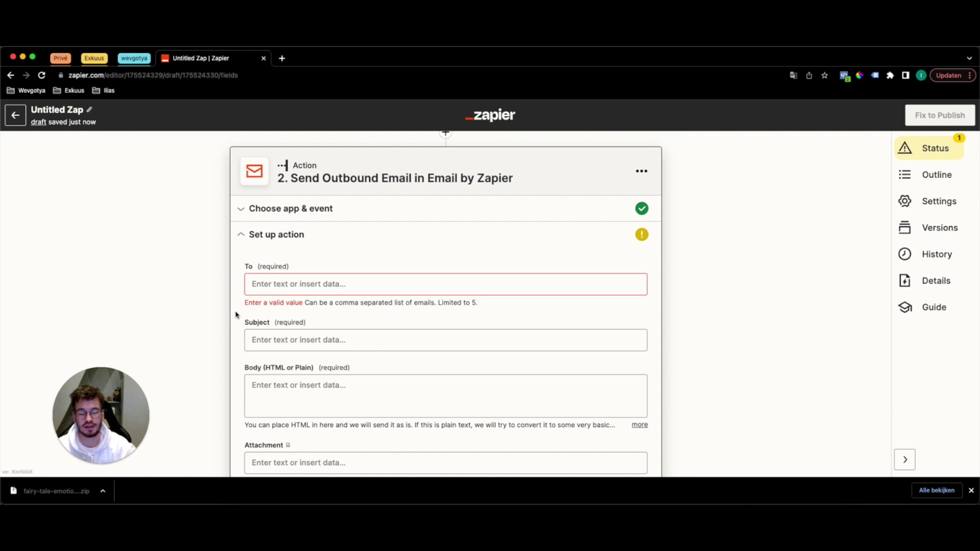
Step: Start the email body with the label "Naam:" followed by the lead's Volledige Naam field
scroll(252, 313, "down", 3)
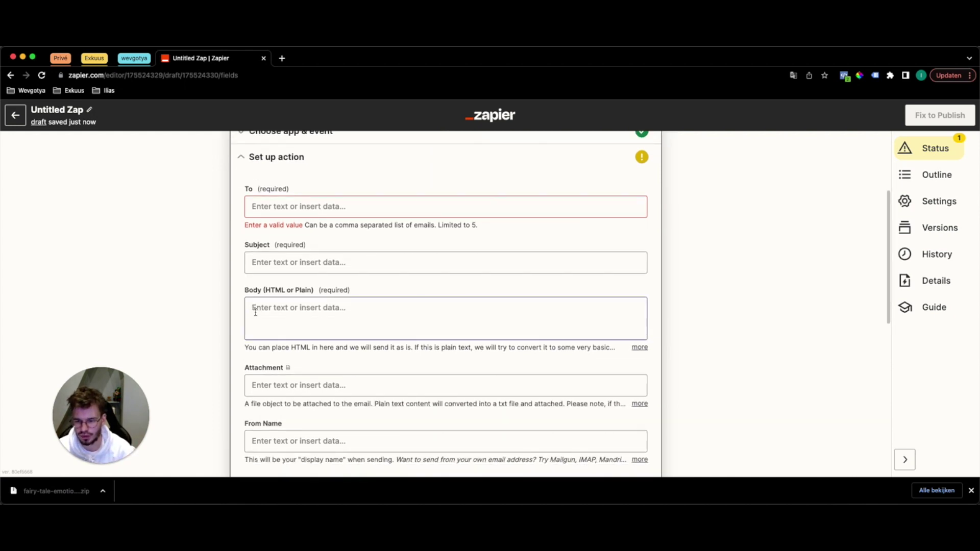
left_click(277, 284)
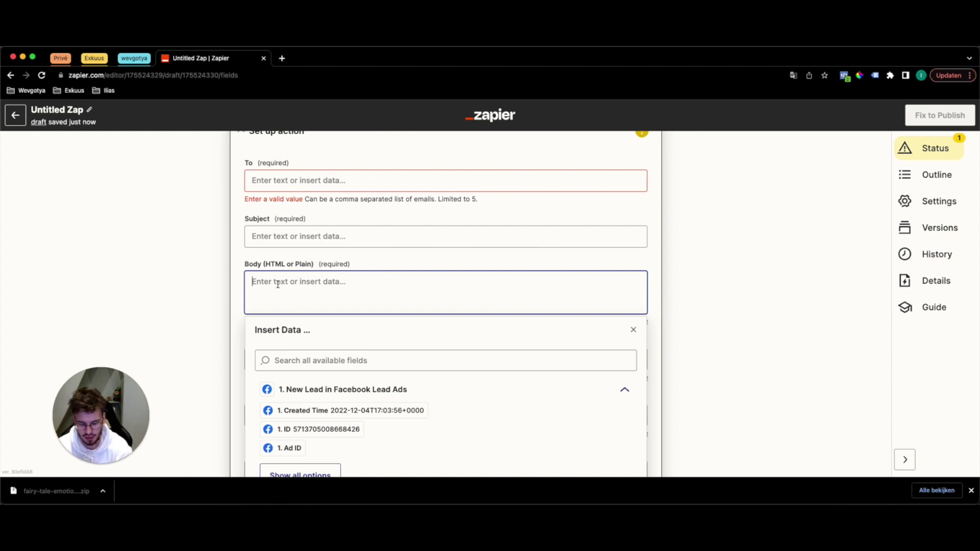
type("Naam:")
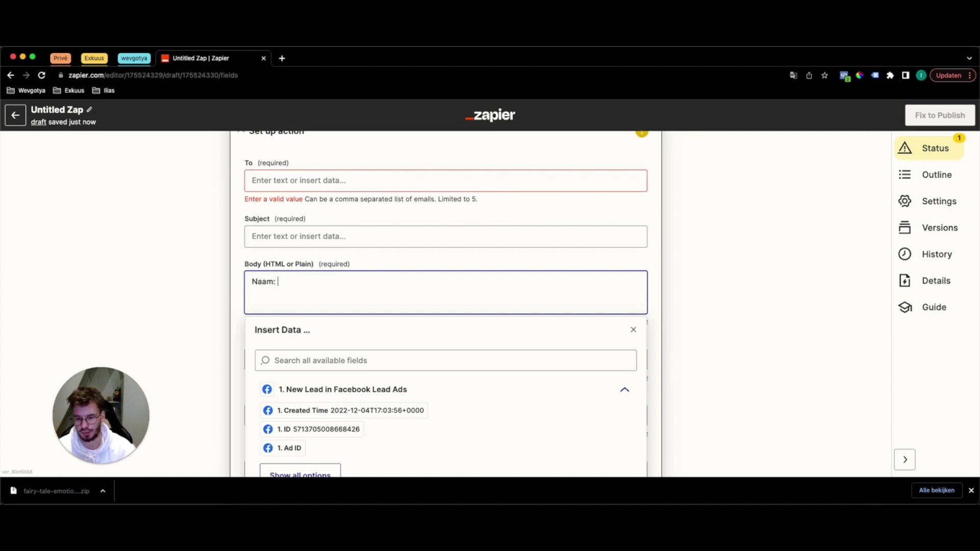
scroll(306, 316, "down", 4)
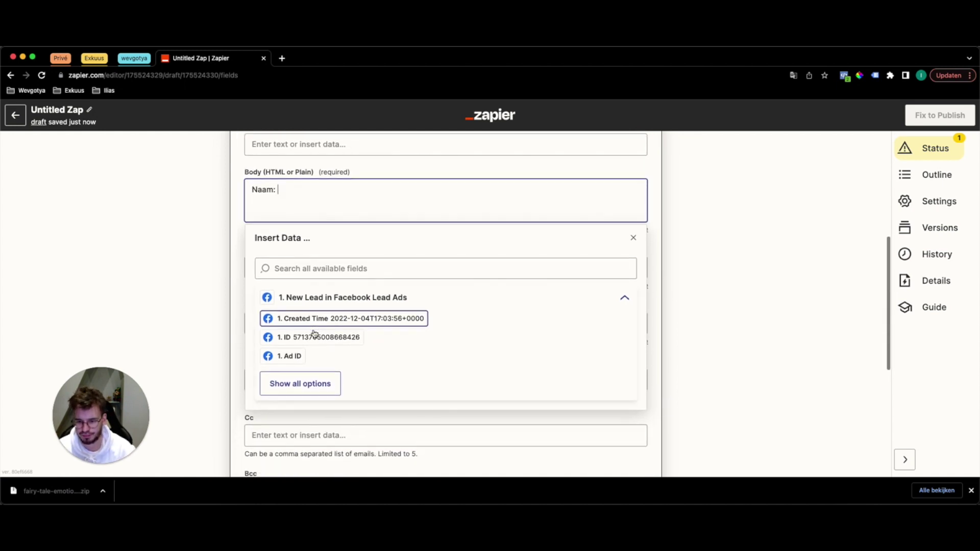
left_click(301, 306)
scroll(301, 314, "down", 5)
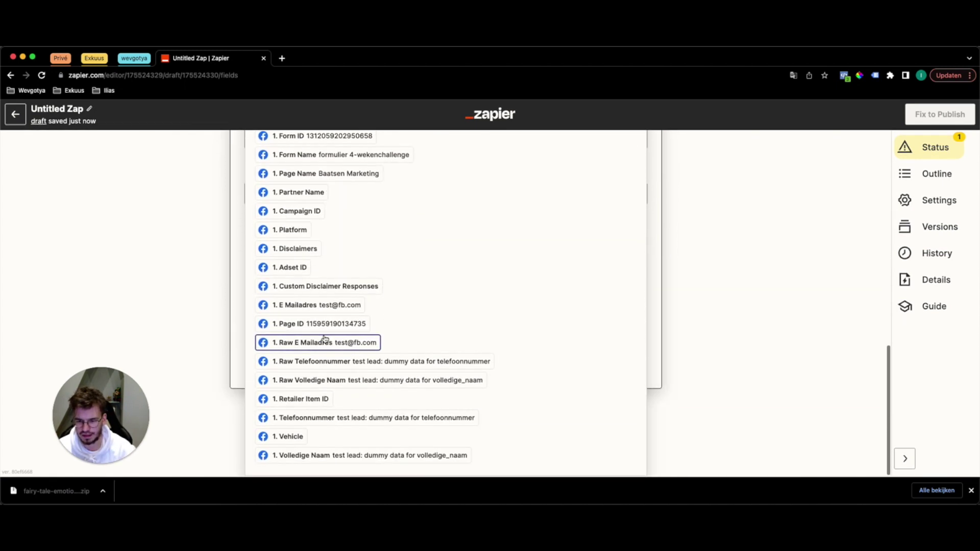
scroll(296, 299, "up", 1)
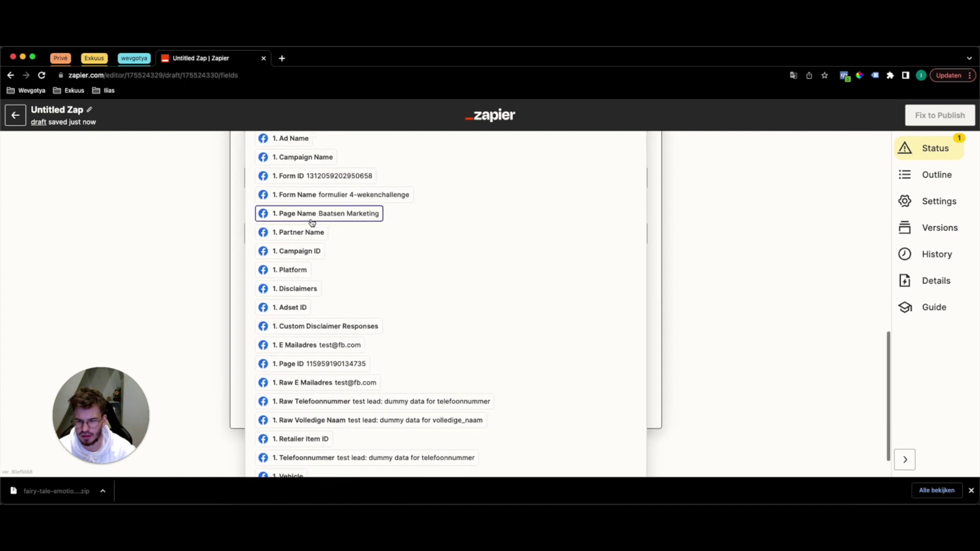
scroll(314, 256, "down", 1)
scroll(316, 306, "down", 1)
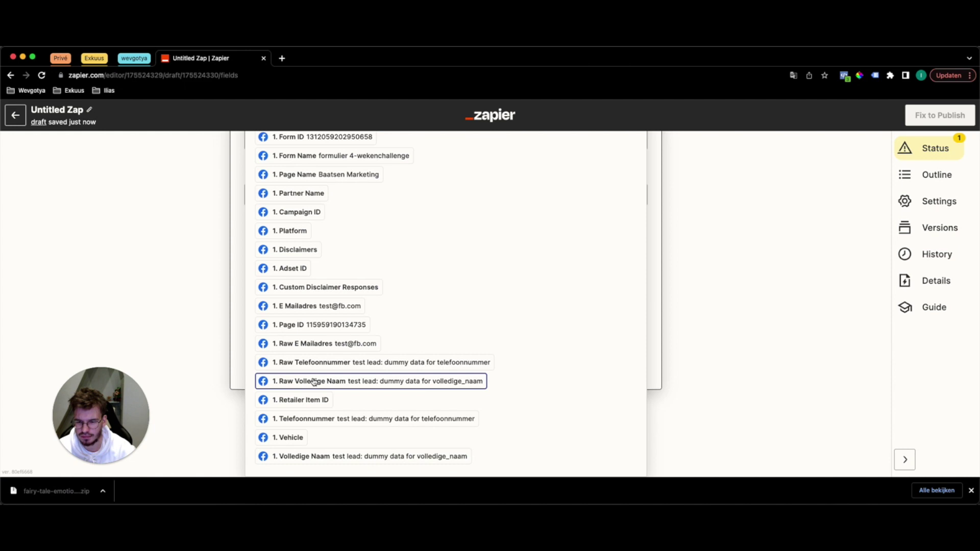
left_click(296, 457)
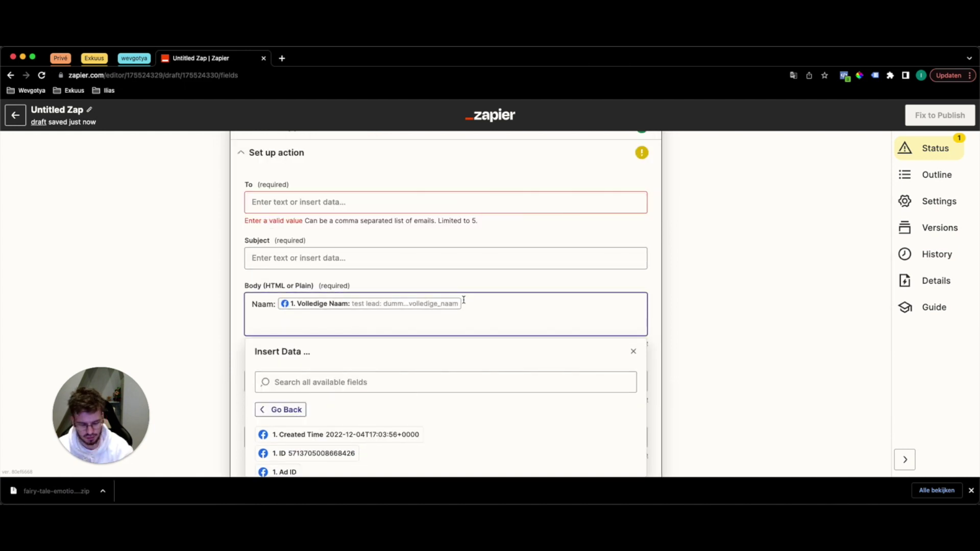
key("Return")
key("BackSpace")
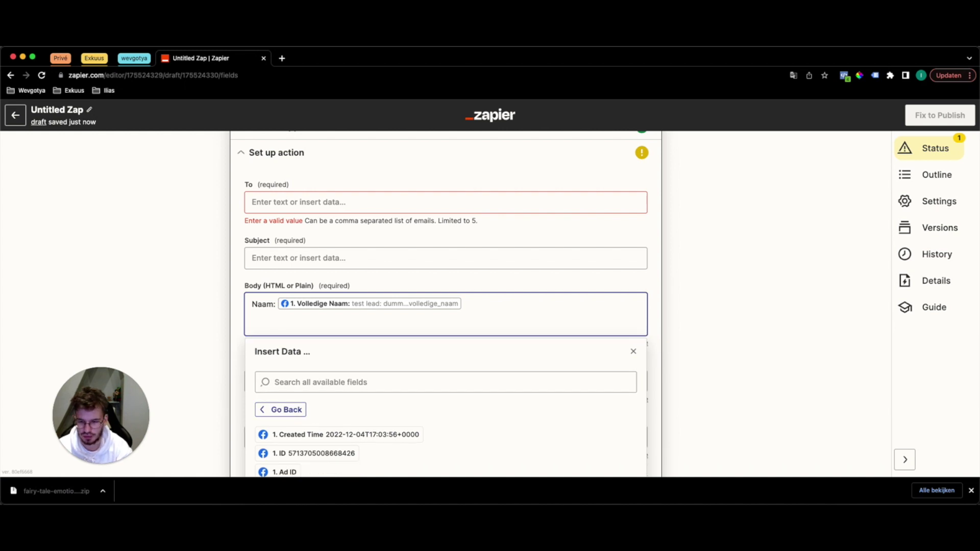
Step: Add an "Email:" line to the email body followed by the lead's E Mailadres field
type("Email:")
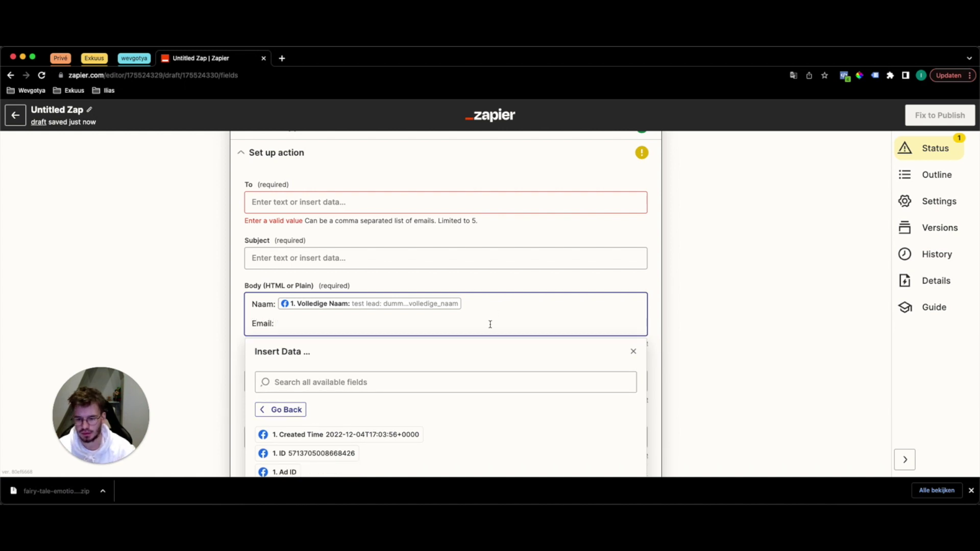
scroll(400, 383, "down", 10)
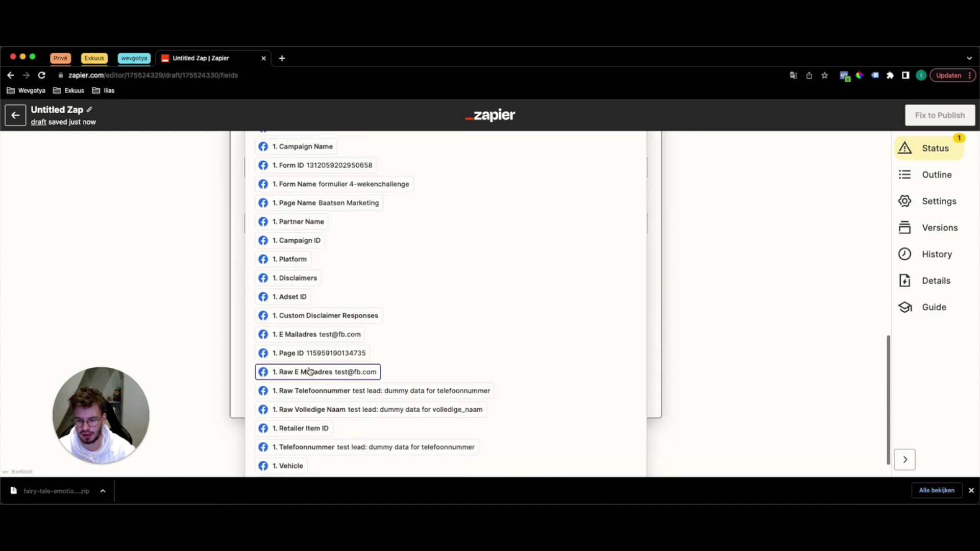
left_click(308, 336)
key("Return")
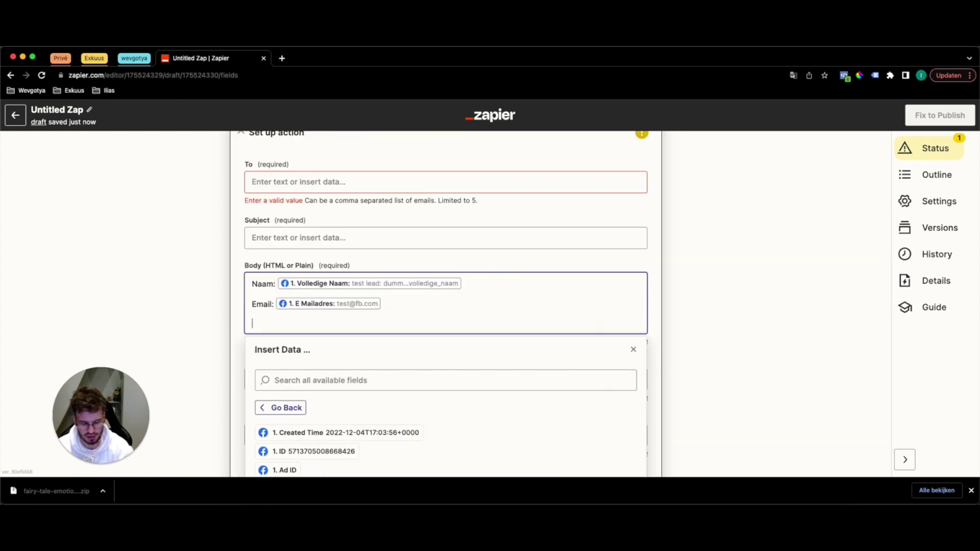
Step: Add a "Telefoonnummer:" line to the email body with the lead's Telefoonnummer field and close the data list
type("Tele")
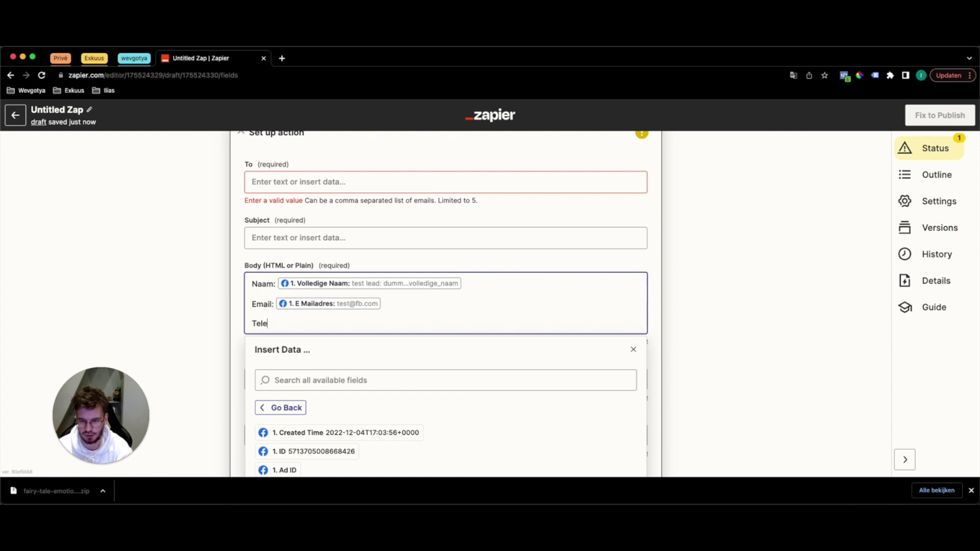
type("foonnummer:")
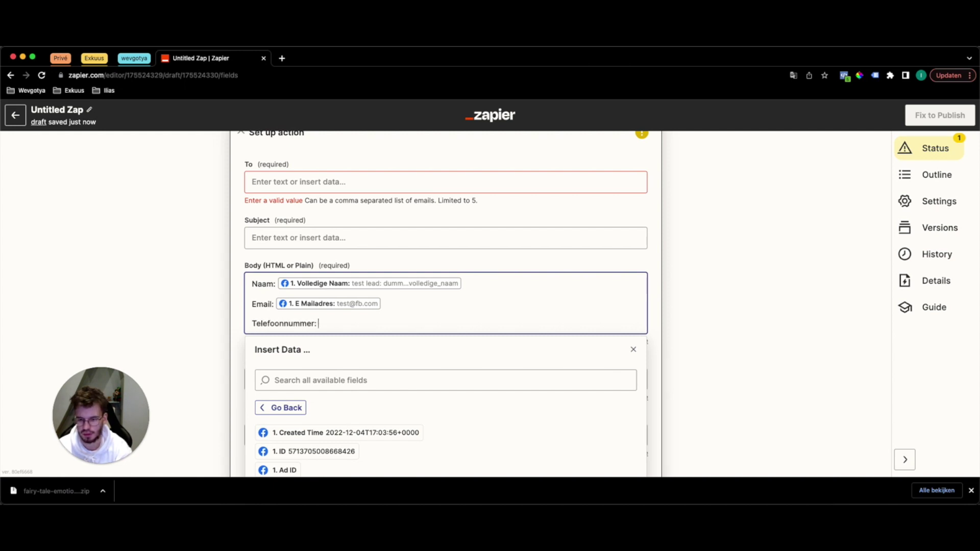
scroll(438, 314, "down", 10)
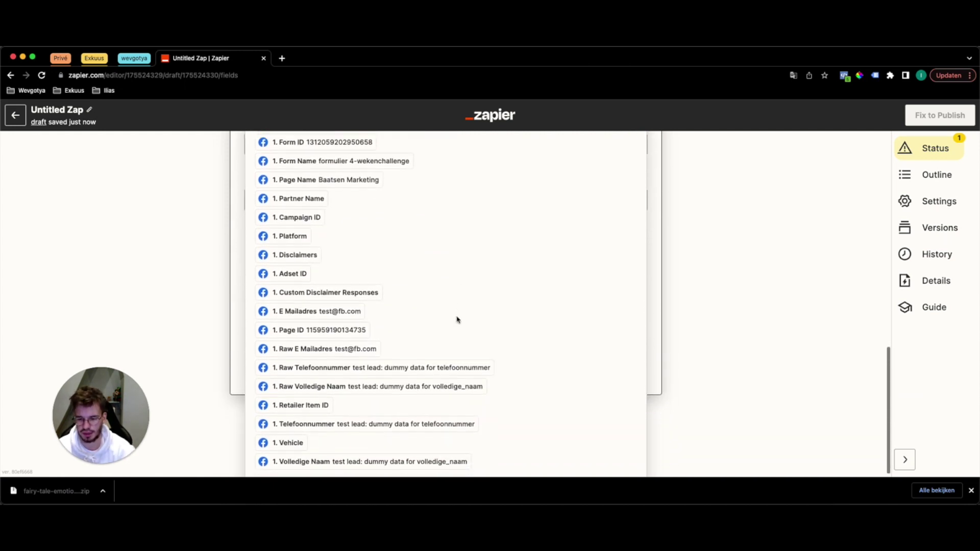
left_click(343, 420)
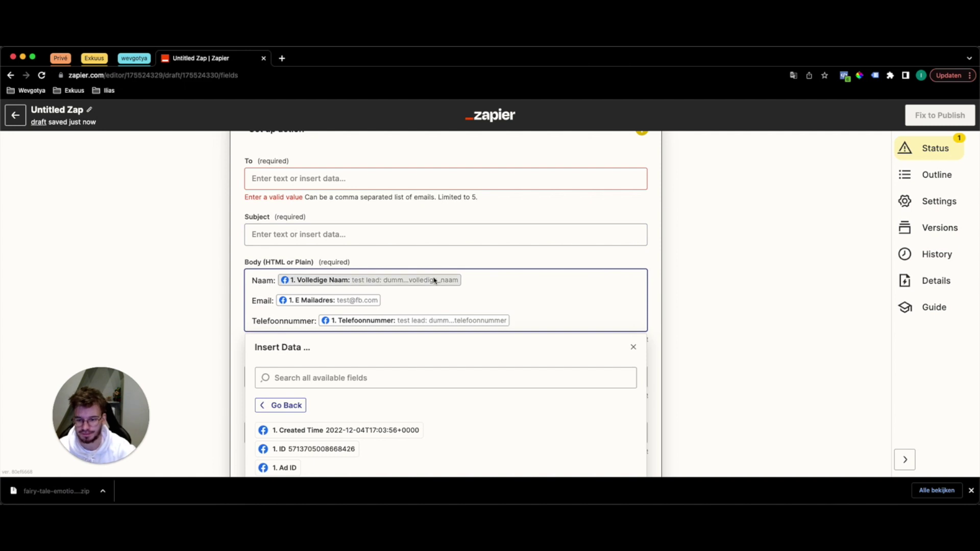
scroll(433, 278, "down", 1)
scroll(560, 290, "down", 5)
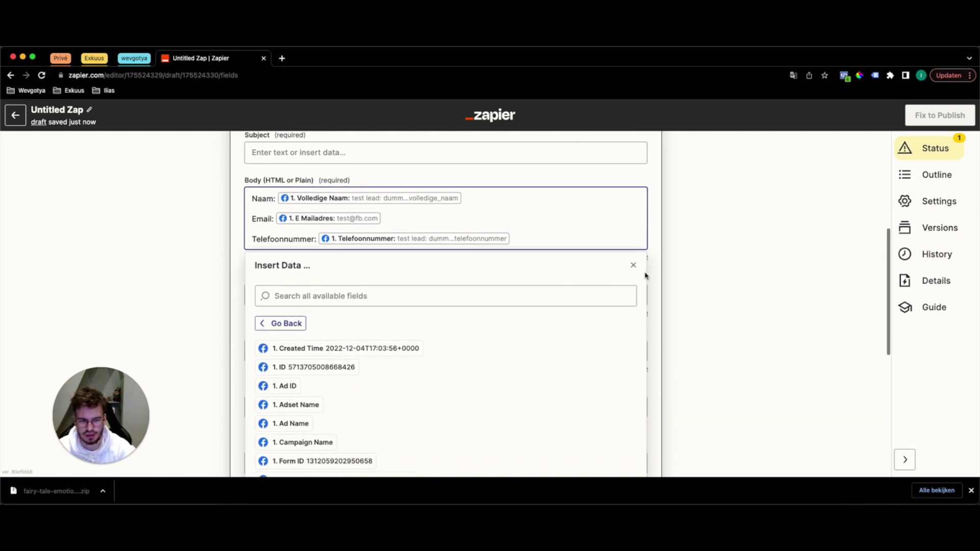
left_click(651, 237)
Step: Enter the placeholder "dd" as the recipient of the outbound email
scroll(412, 284, "down", 3)
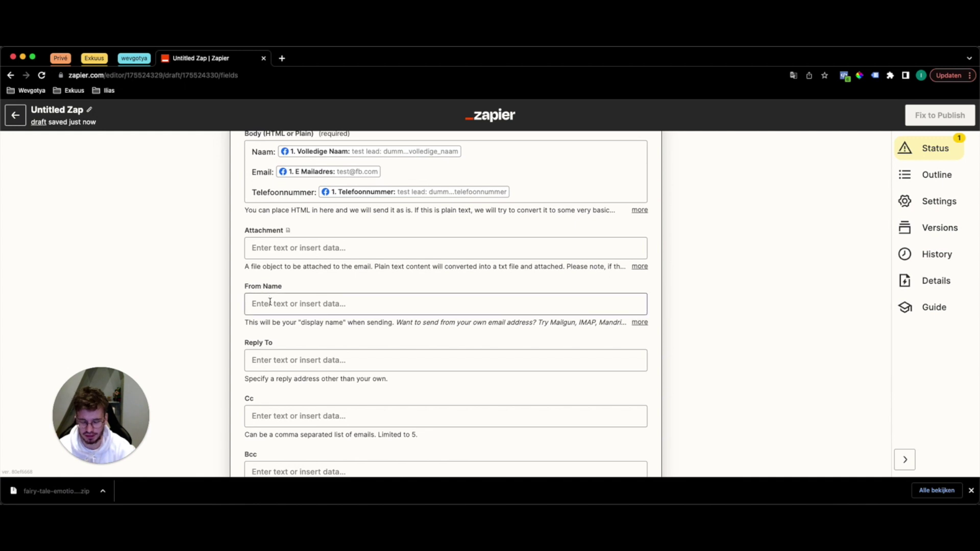
scroll(270, 303, "up", 1)
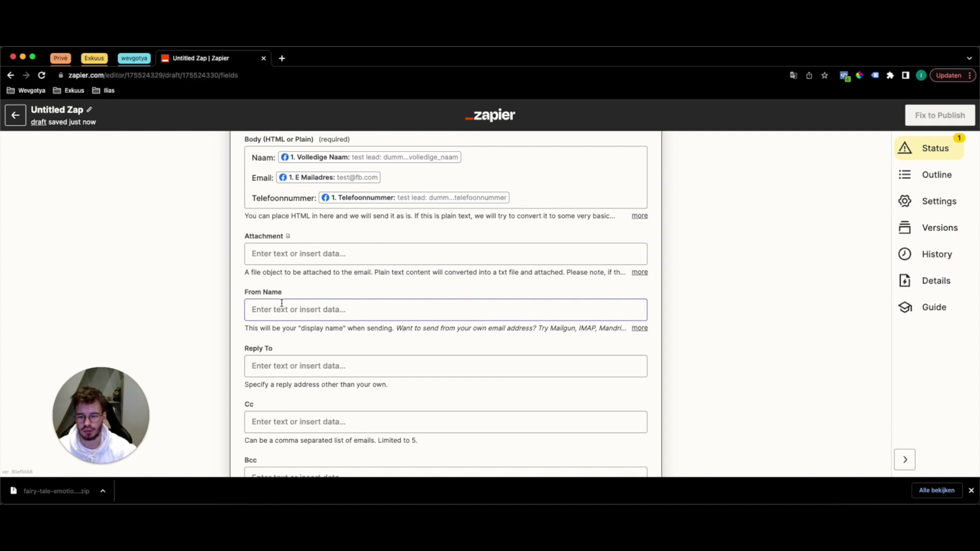
scroll(283, 300, "up", 5)
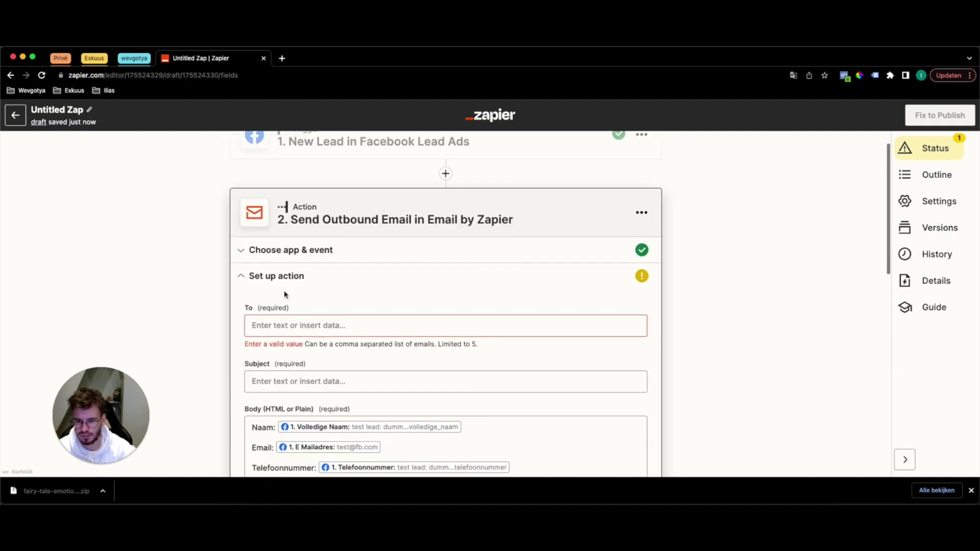
left_click(282, 325)
type("dd")
left_click(270, 288)
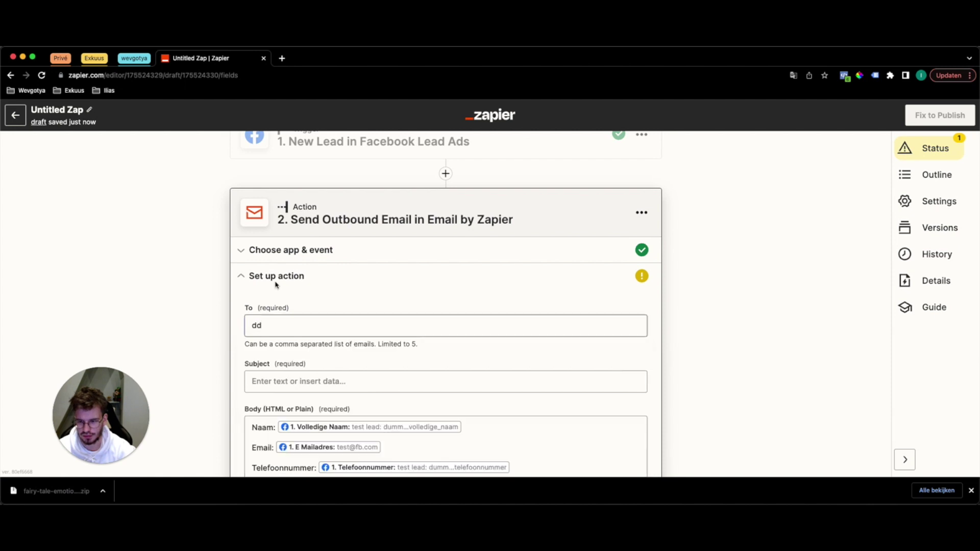
Step: Enter the placeholder "dd" as the email's subject, leave the optional fields empty and continue to the action test
scroll(306, 307, "down", 1)
scroll(310, 306, "down", 8)
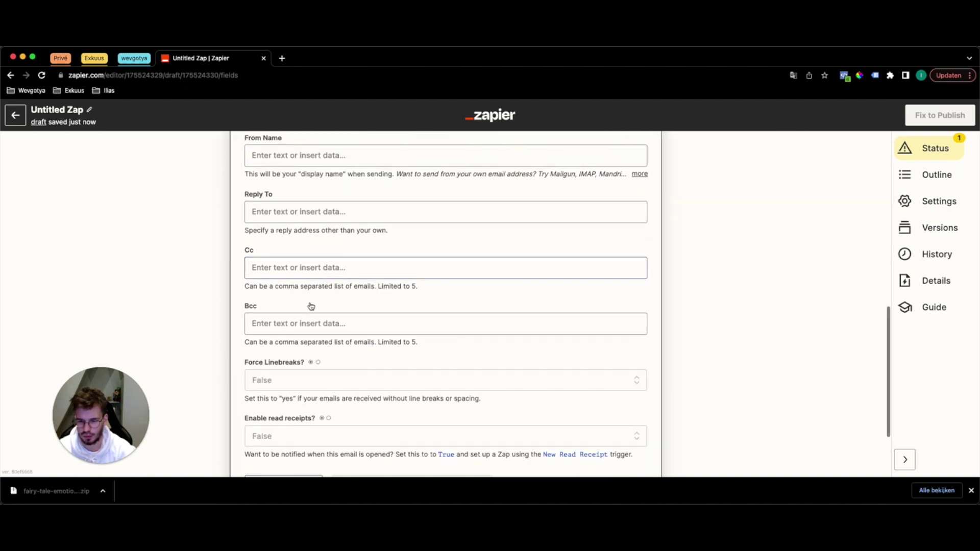
scroll(310, 302, "up", 2)
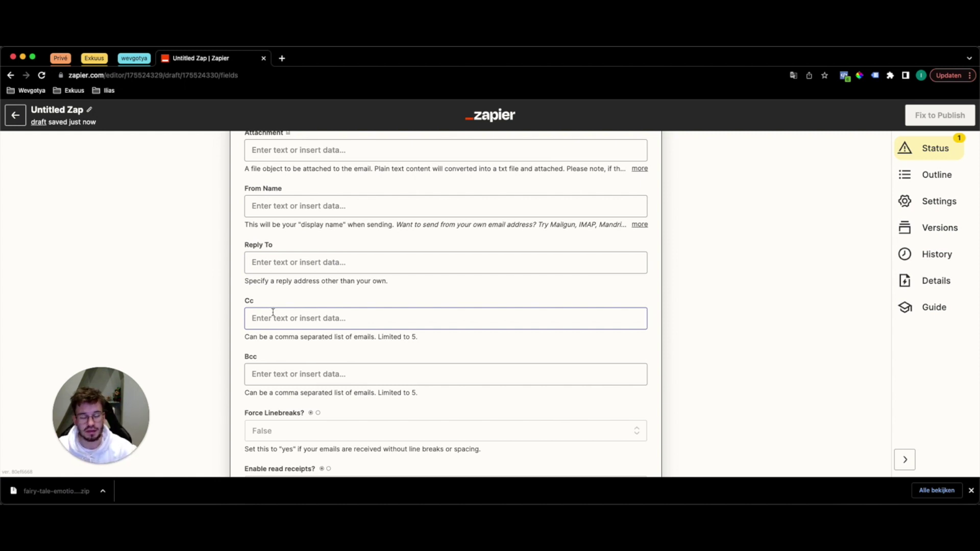
scroll(330, 308, "down", 1)
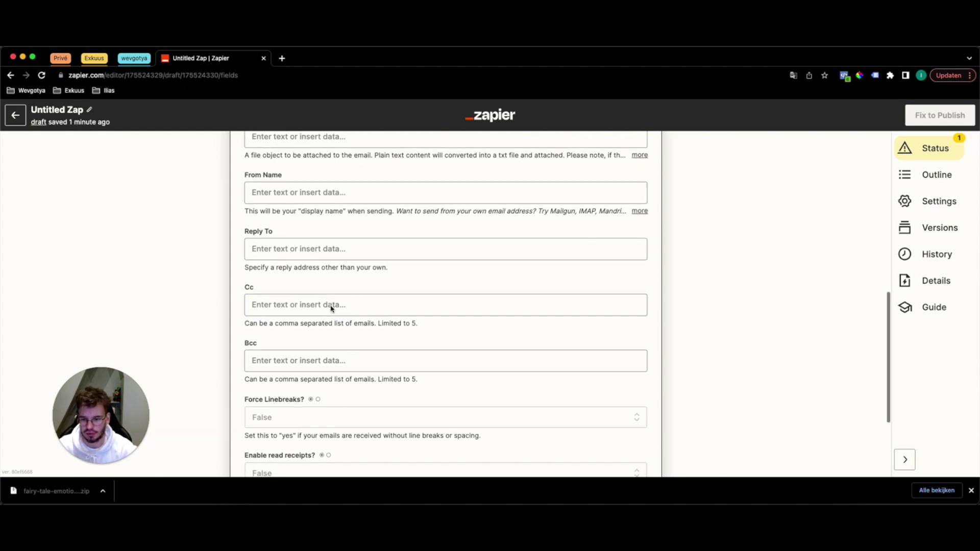
scroll(329, 304, "down", 2)
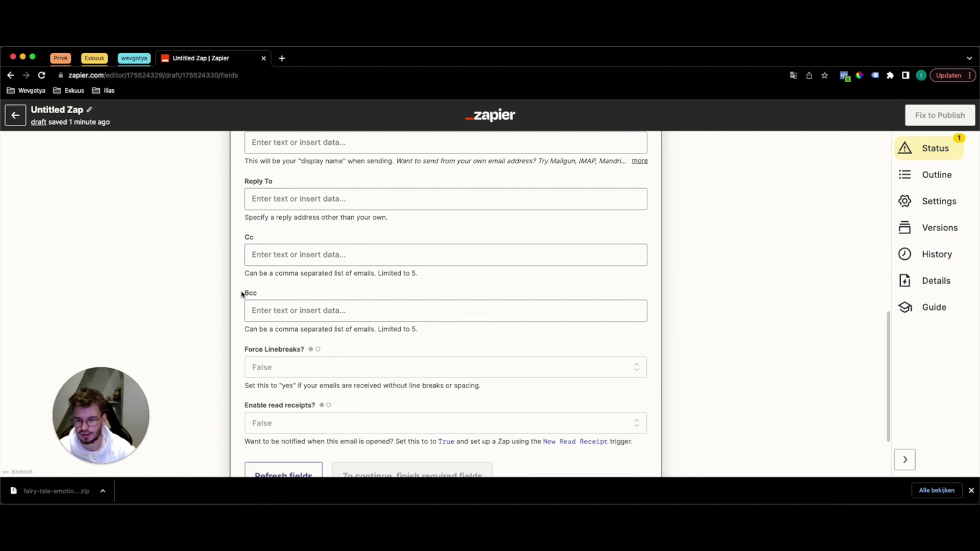
scroll(242, 294, "down", 4)
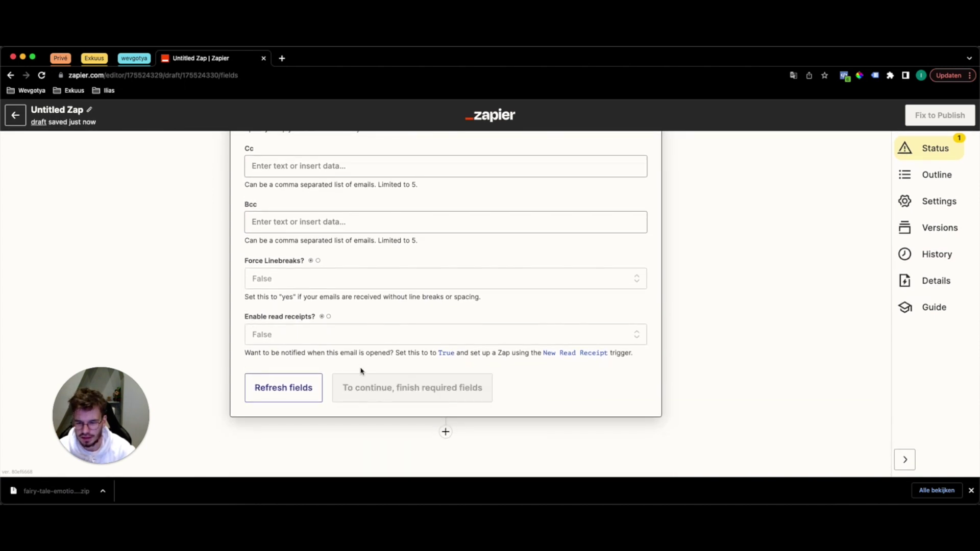
scroll(367, 373, "up", 15)
left_click(252, 243)
type("dd")
scroll(253, 256, "down", 10)
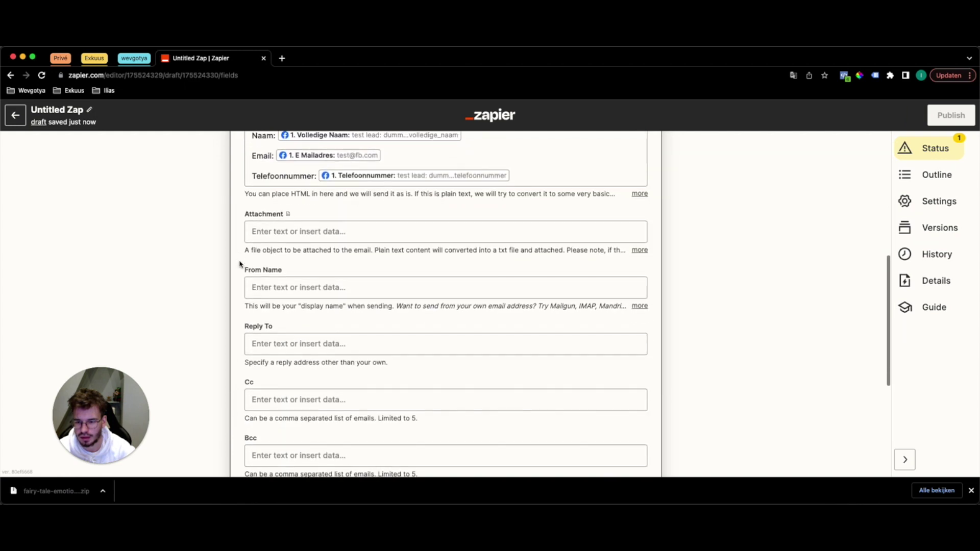
scroll(284, 280, "down", 5)
left_click(366, 352)
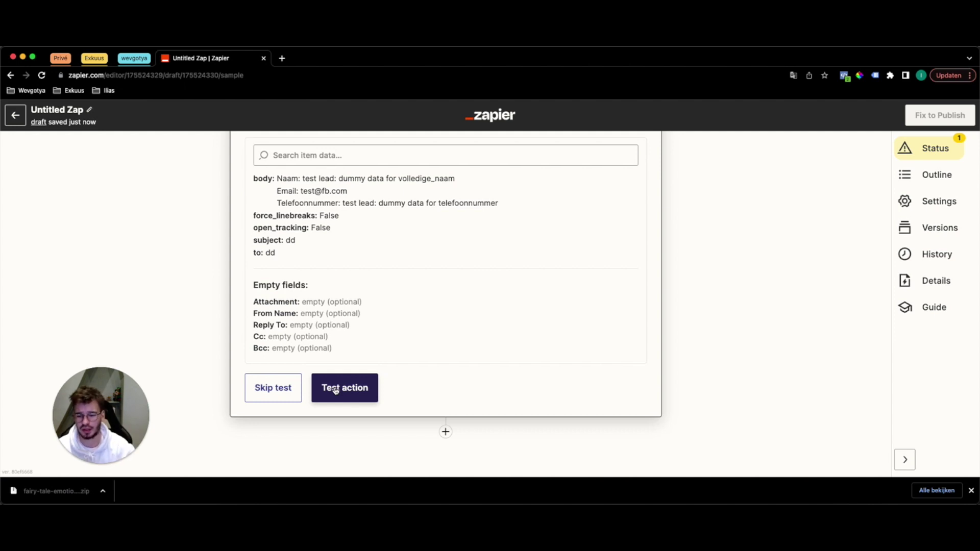
Step: Skip the action test and rename the Zap "Klantnaam | Leadformulier"
left_click(263, 401)
left_click(533, 313)
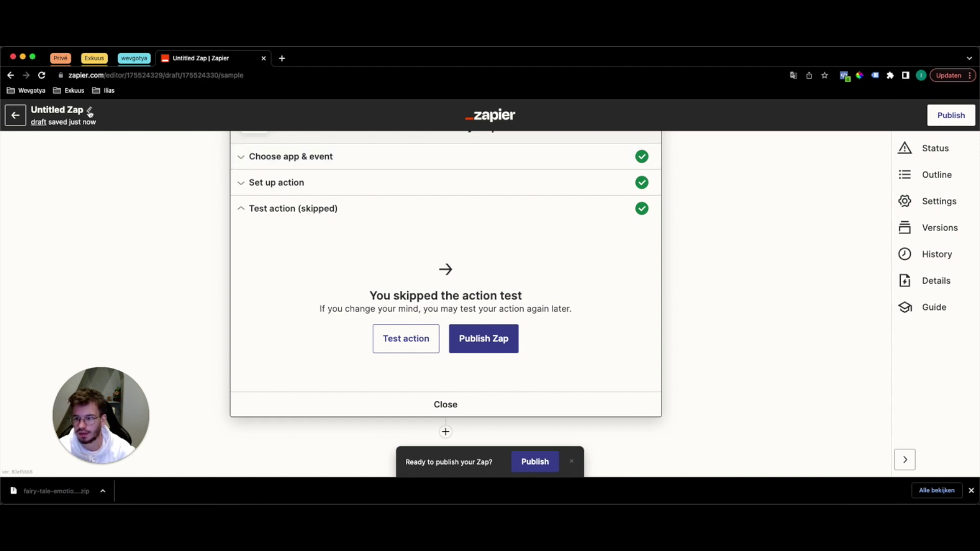
left_click(62, 110)
type("Klantnaam")
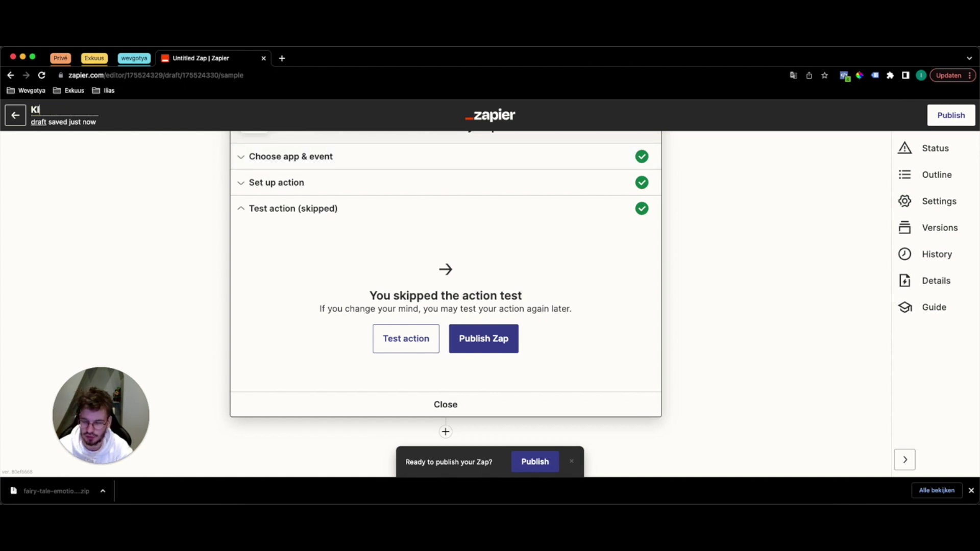
type(" | Leadformulier")
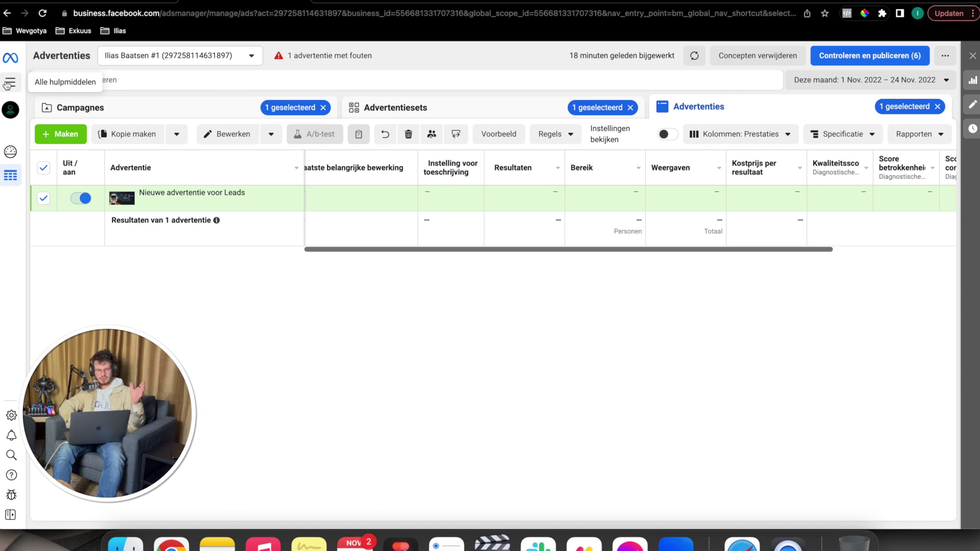
Step: Open the Publiek audience overview of the ad account in Meta Ads Manager
left_click(8, 83)
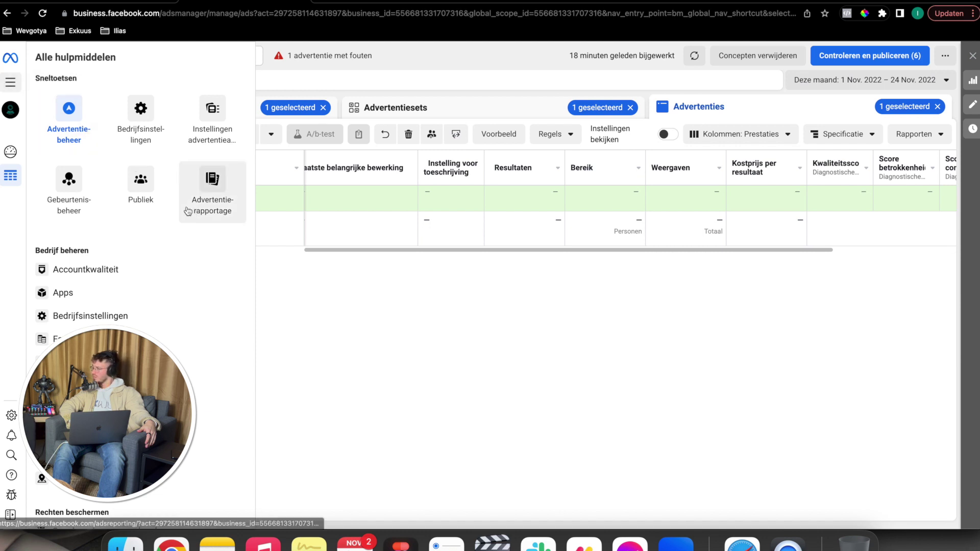
left_click(141, 186)
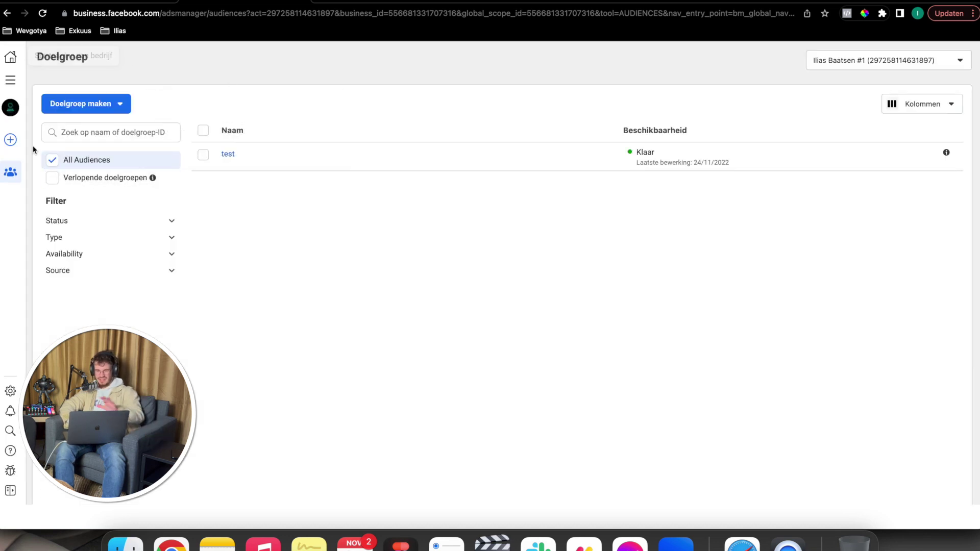
left_click(886, 61)
left_click(886, 62)
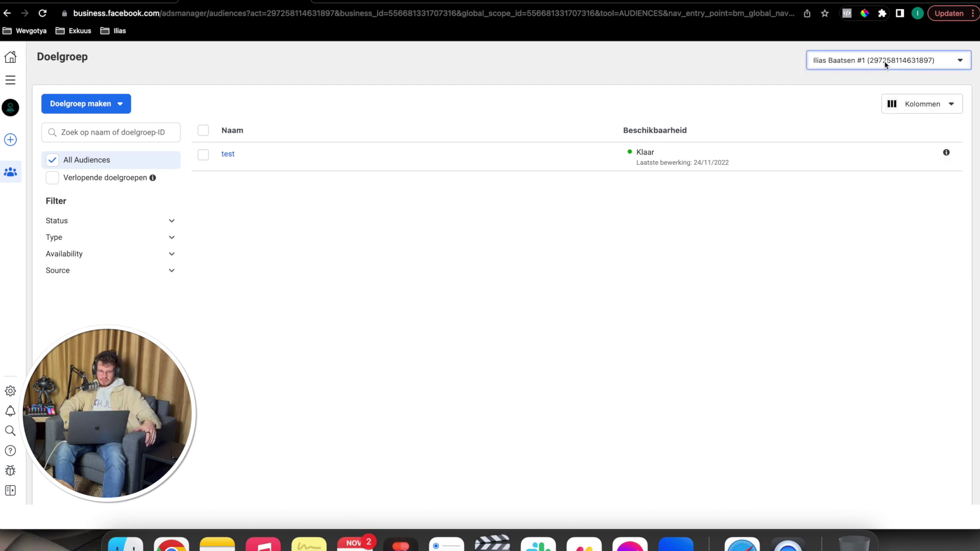
Step: Start a new custom audience with Leadformulier as its source and continue to its criteria
left_click(112, 103)
left_click(85, 132)
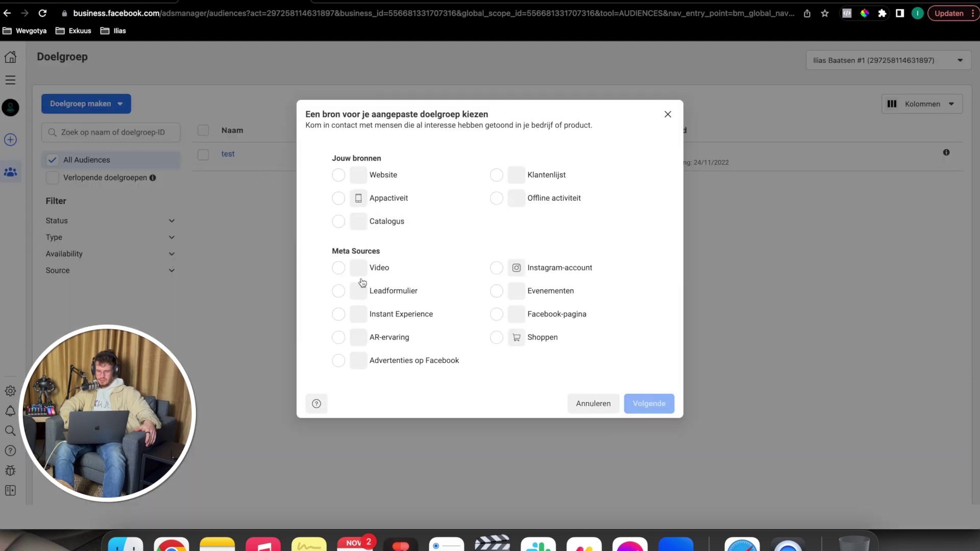
left_click(378, 291)
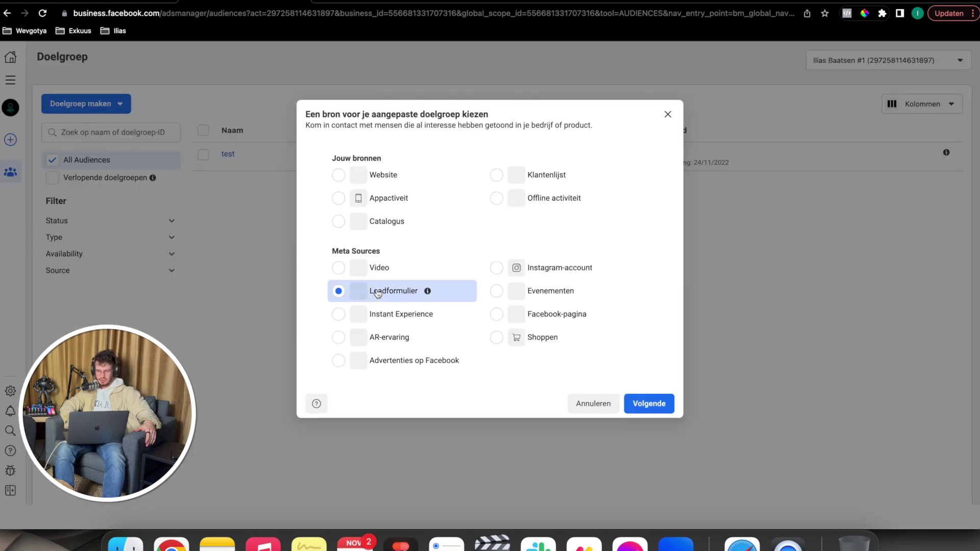
left_click(647, 409)
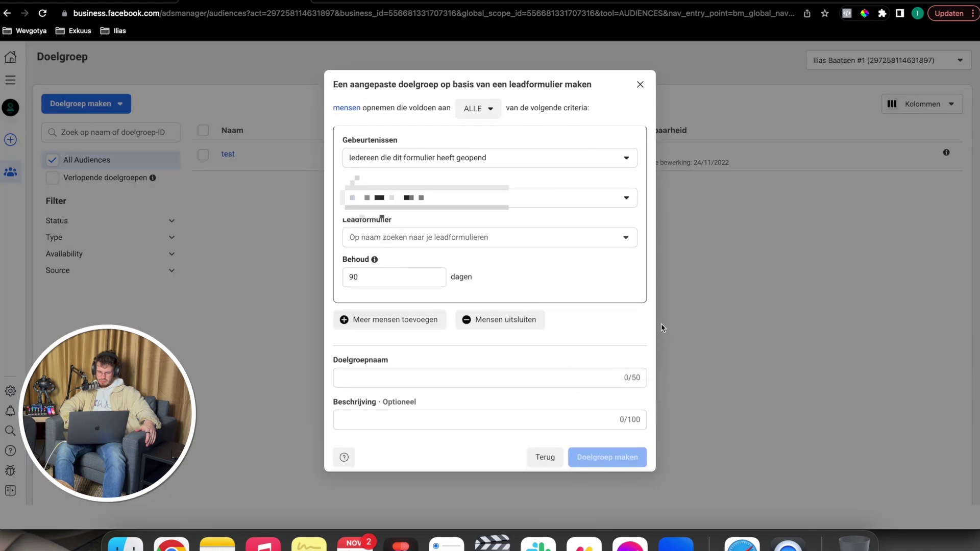
Step: Set the audience's page to Baatsen Marketing and its lead form to formulier 4-wekenchallenge
left_click(501, 238)
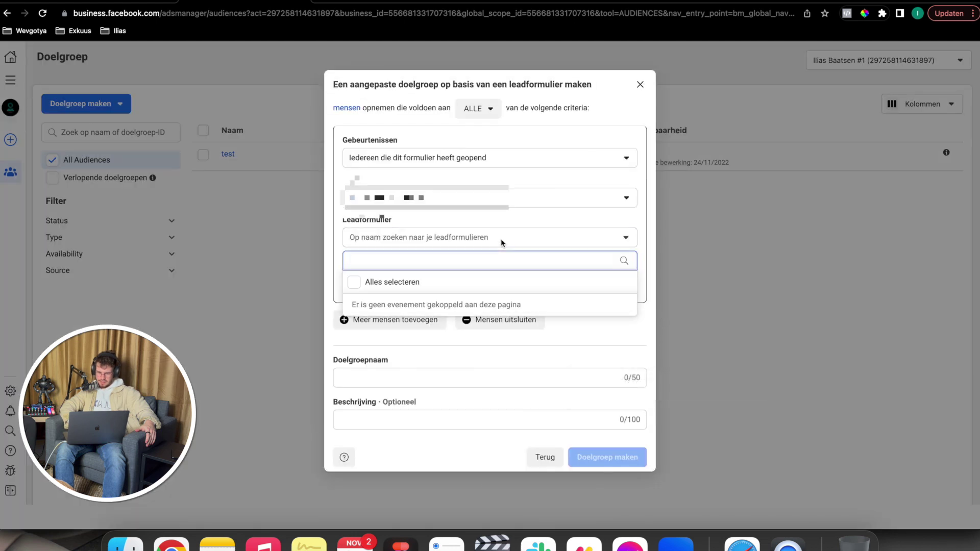
left_click(498, 238)
left_click(393, 199)
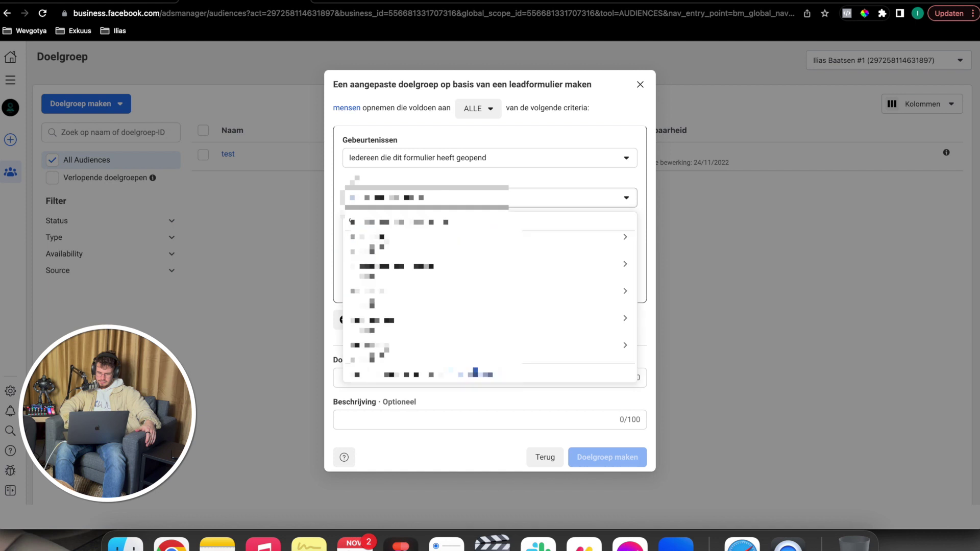
left_click(409, 251)
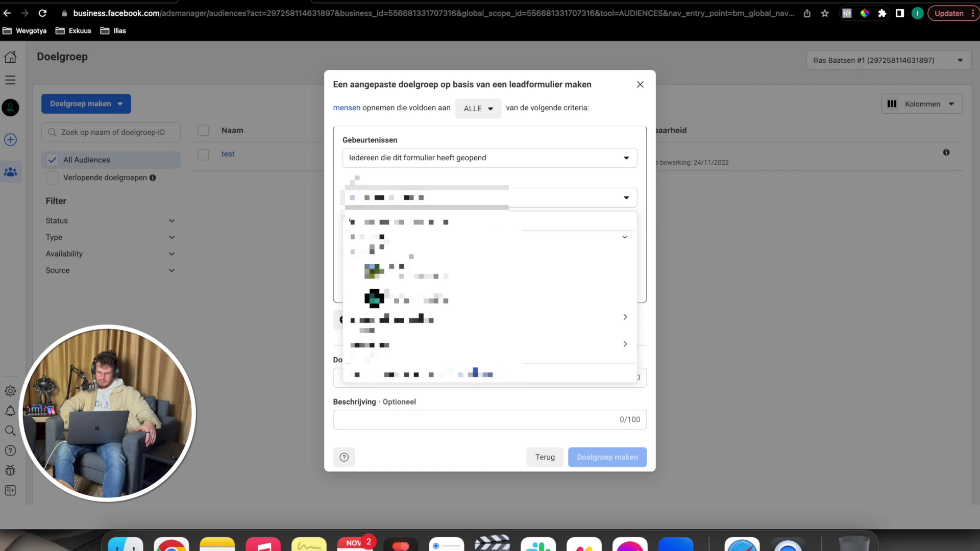
left_click(408, 299)
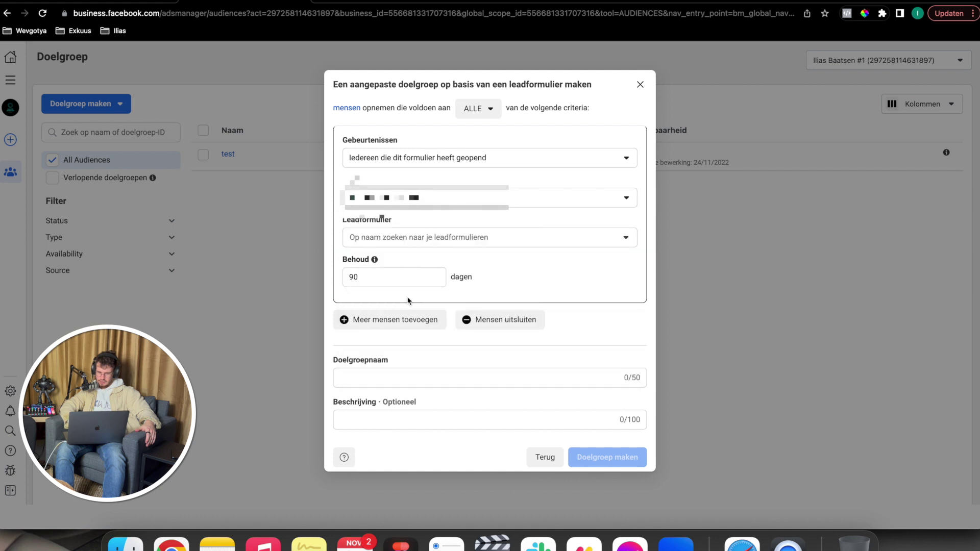
left_click(459, 237)
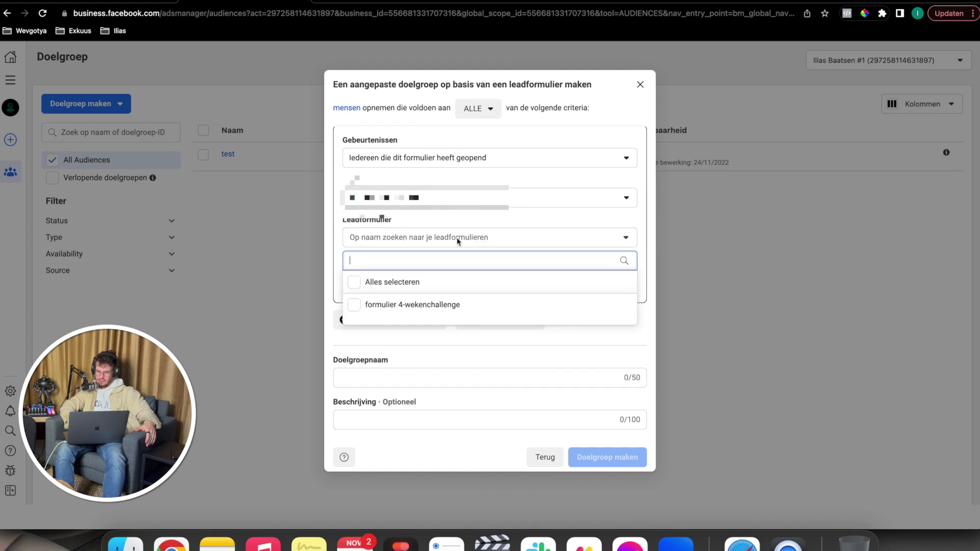
left_click(380, 306)
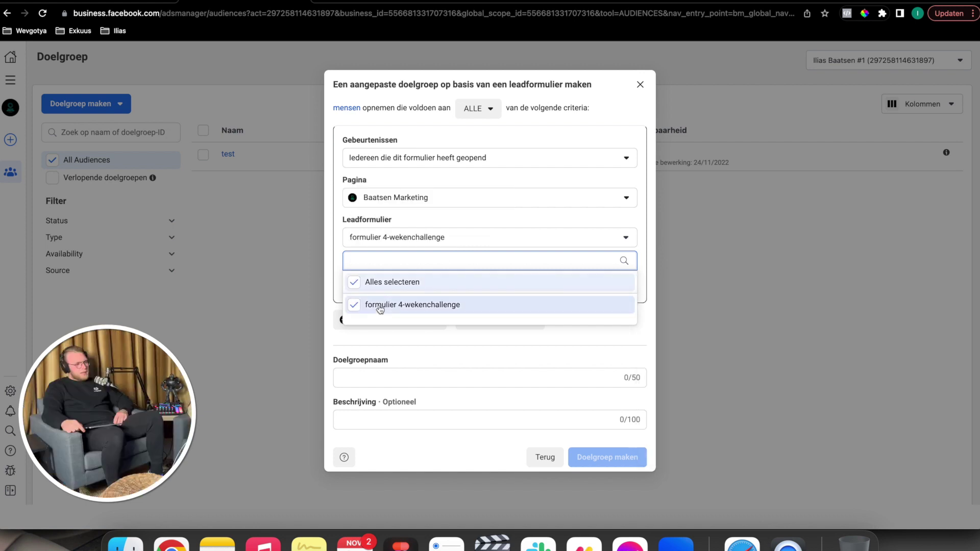
left_click(470, 237)
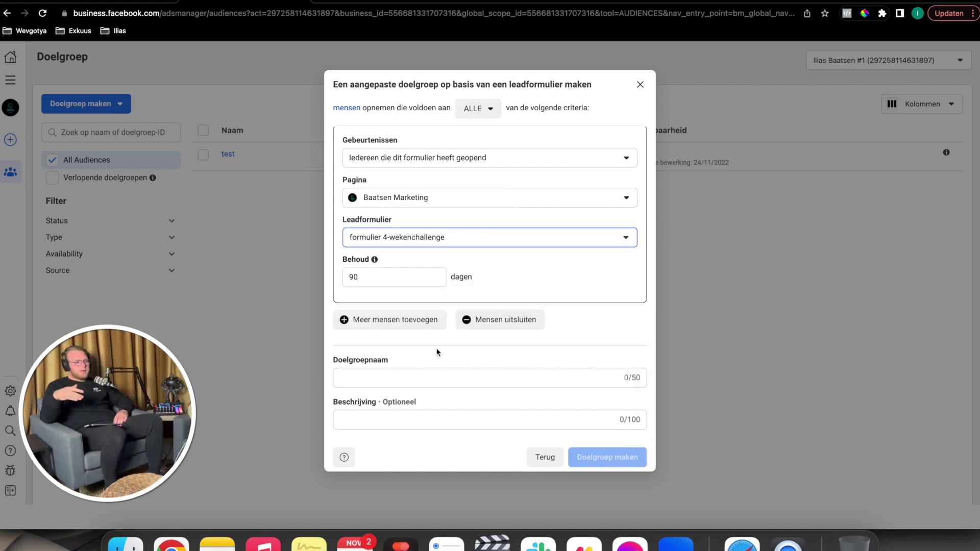
Step: Set the audience's retention to 30 days and name it "Klantnaam | Formulier geopend | 30D"
left_click(409, 377)
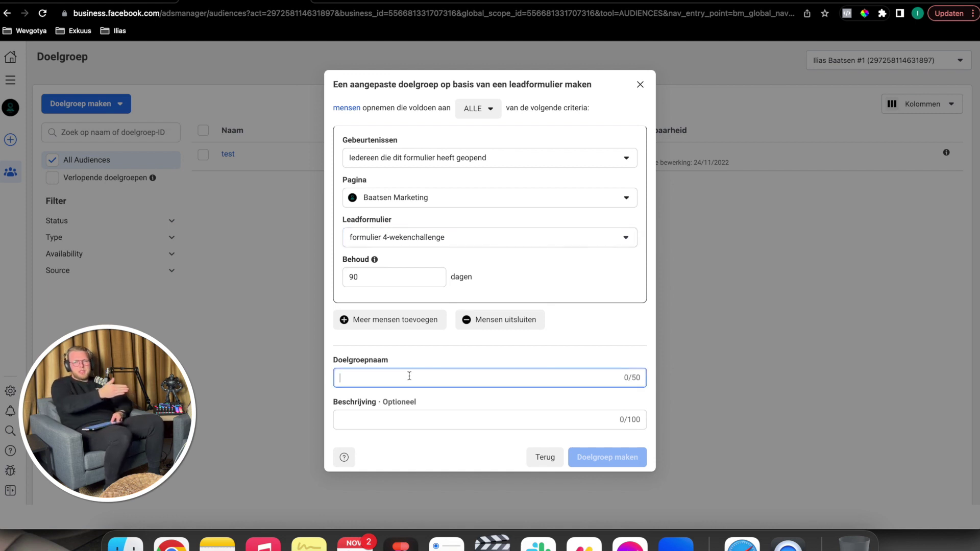
double_click(383, 278)
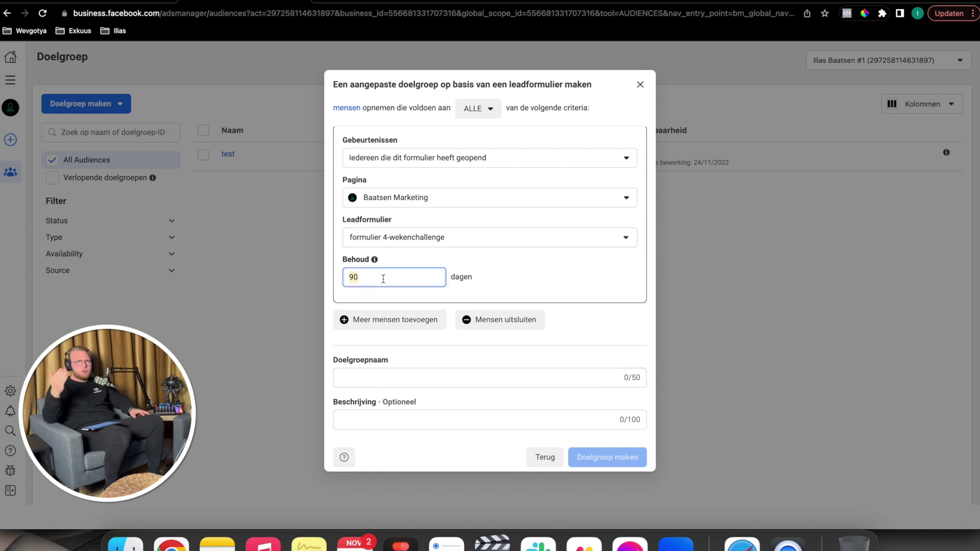
type("30")
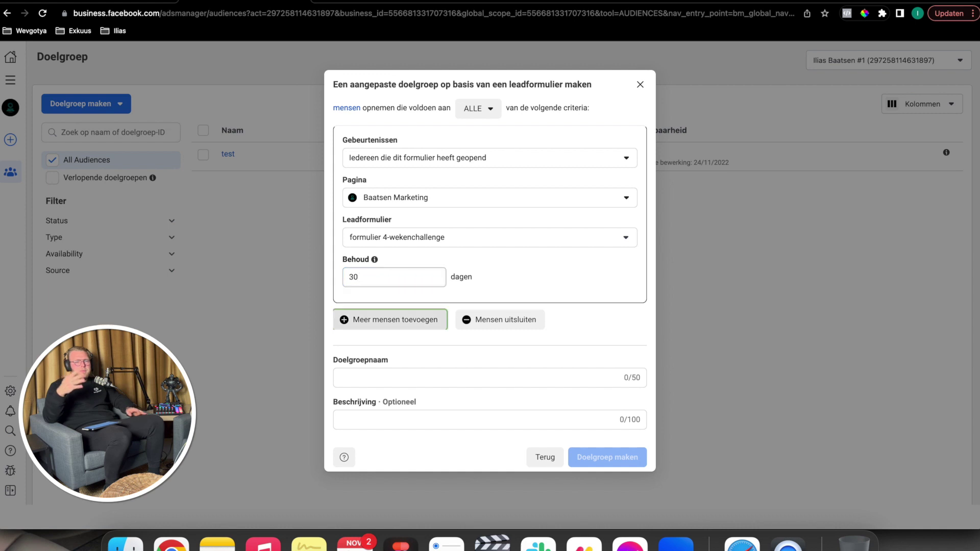
left_click(485, 378)
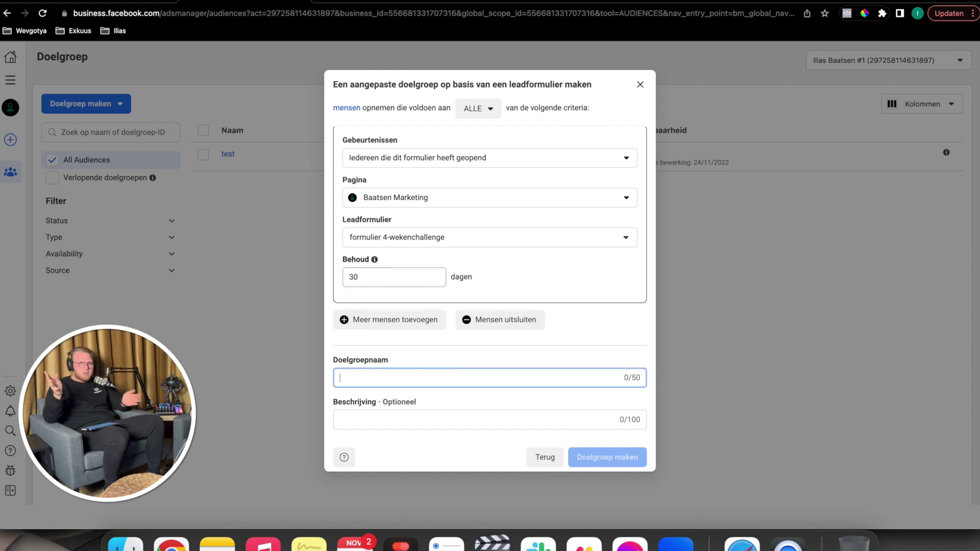
type("Klantnaam")
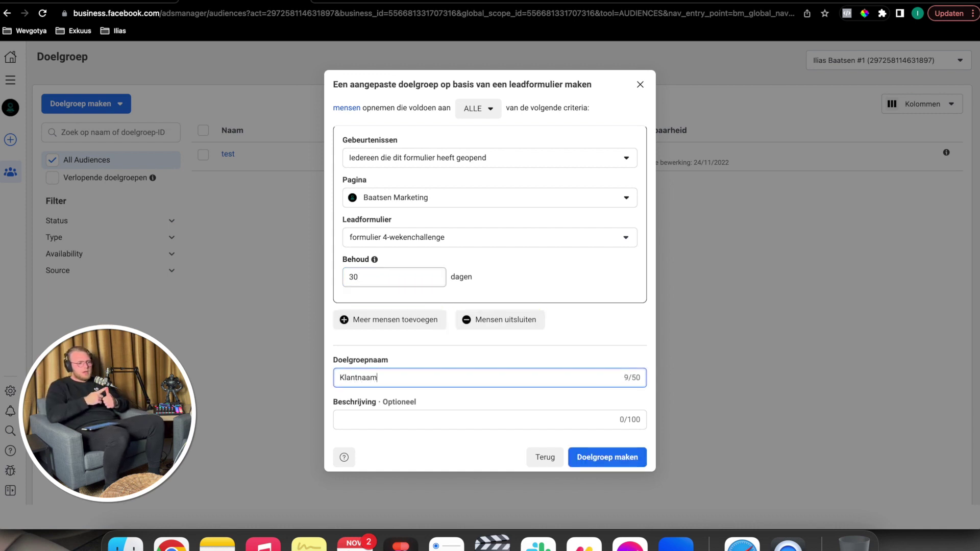
type(" | Formulier ")
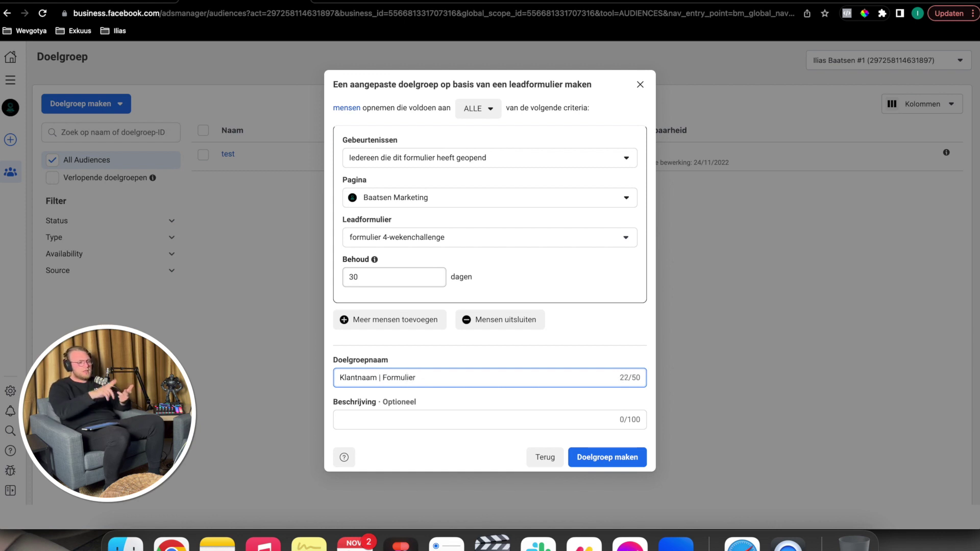
type("geopend | 30D")
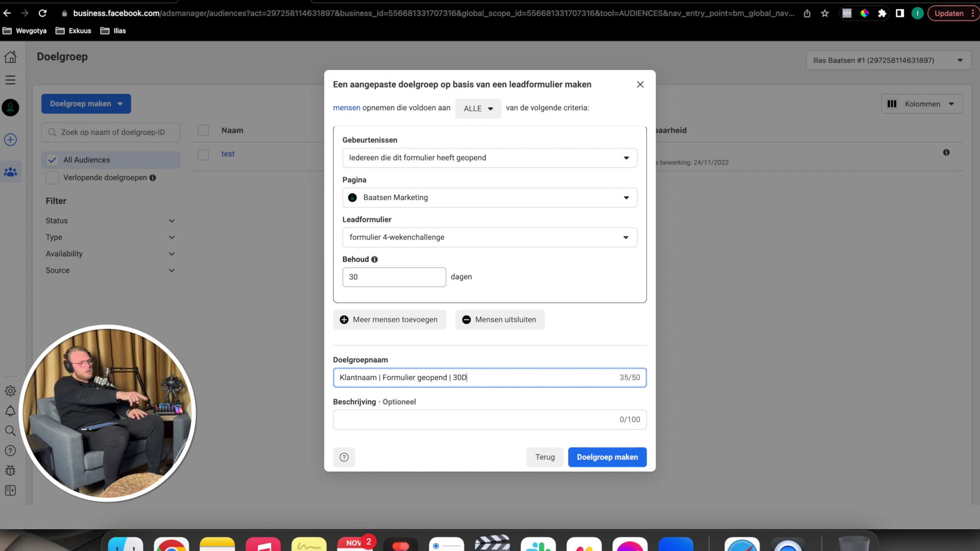
Step: Check the event options for the lead form, keep Iedereen die dit formulier heeft geopend, and create the audience
left_click(471, 164)
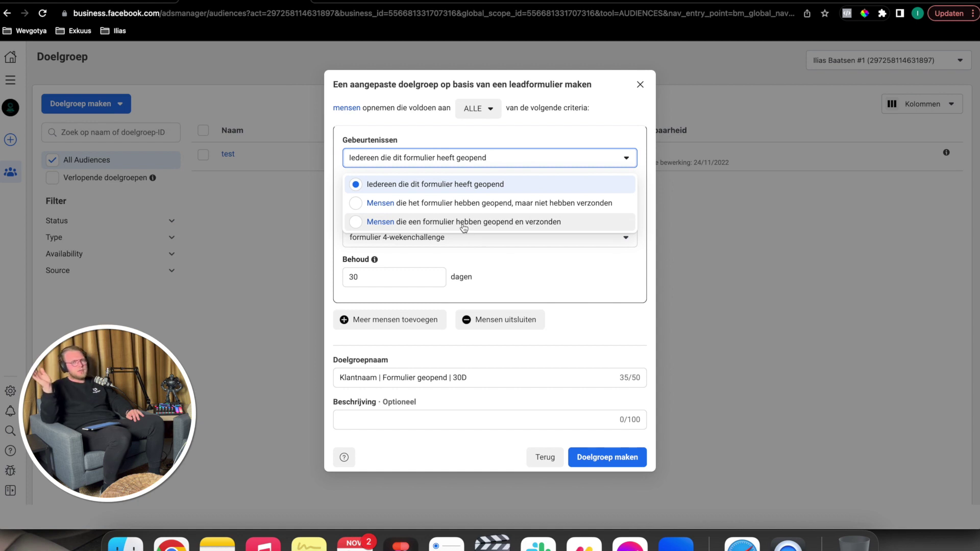
left_click(508, 291)
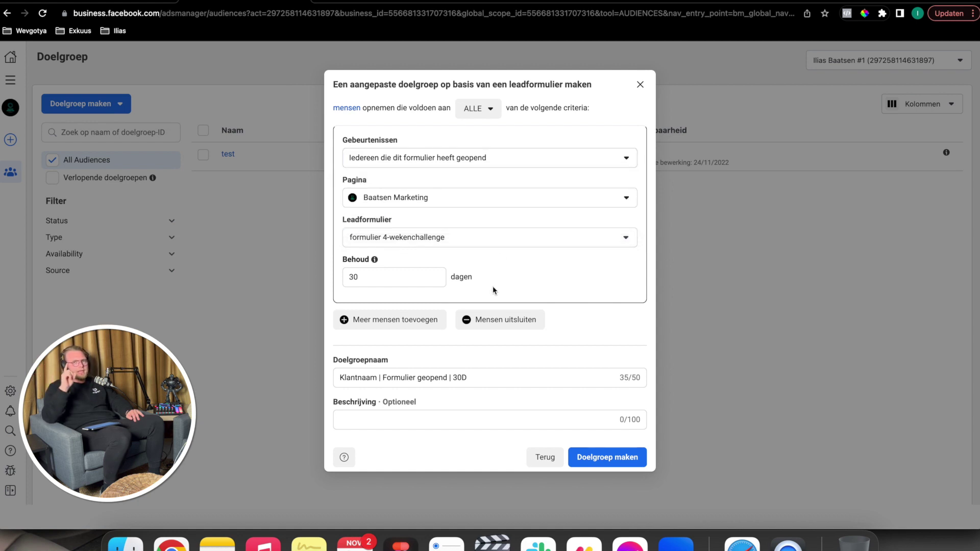
left_click(493, 378)
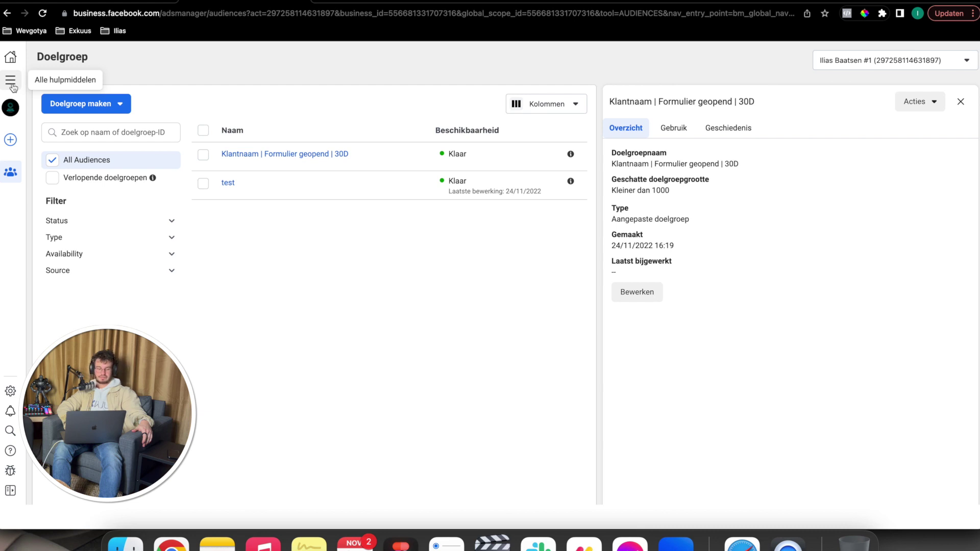
Step: Go from the audience overview to Advertentiebeheer and open the account's campaign table
right_click(14, 88)
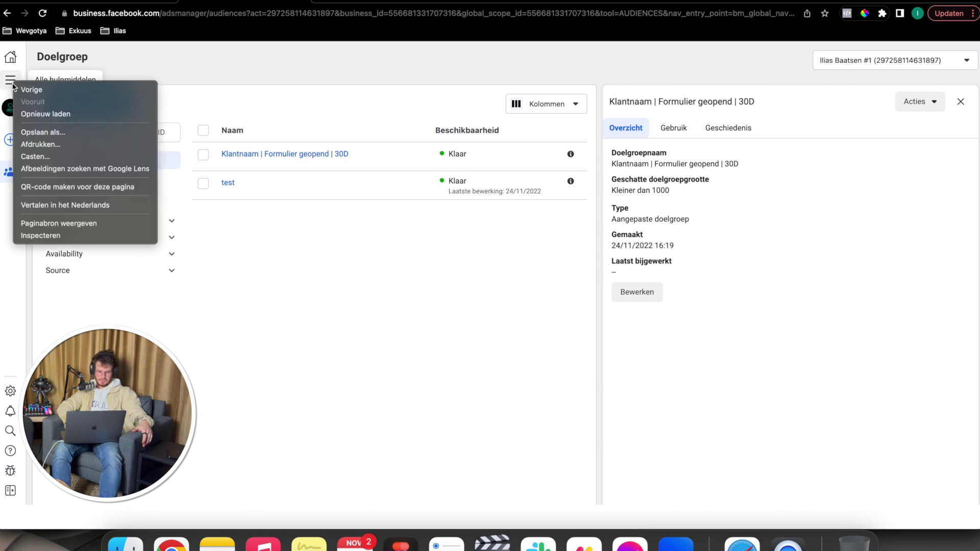
left_click(10, 80)
left_click(10, 81)
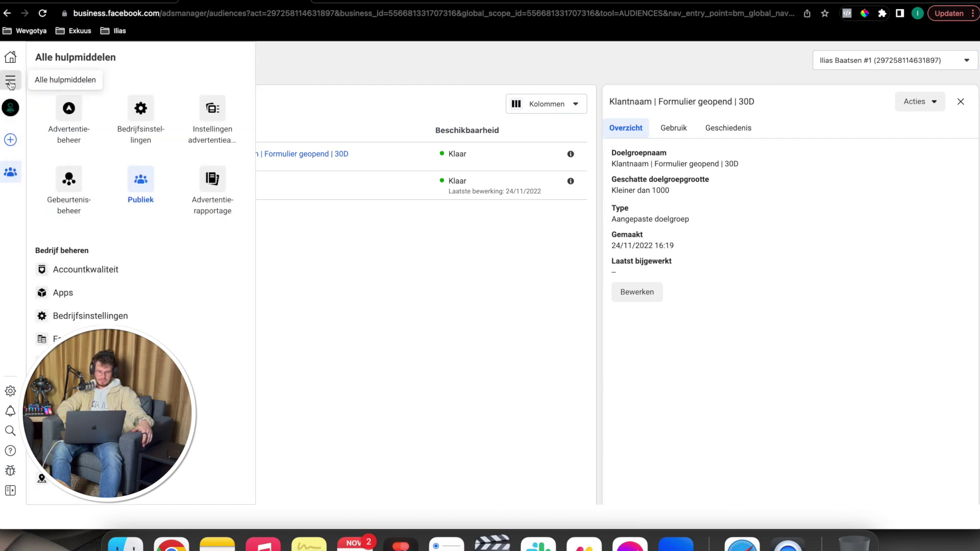
left_click(70, 112)
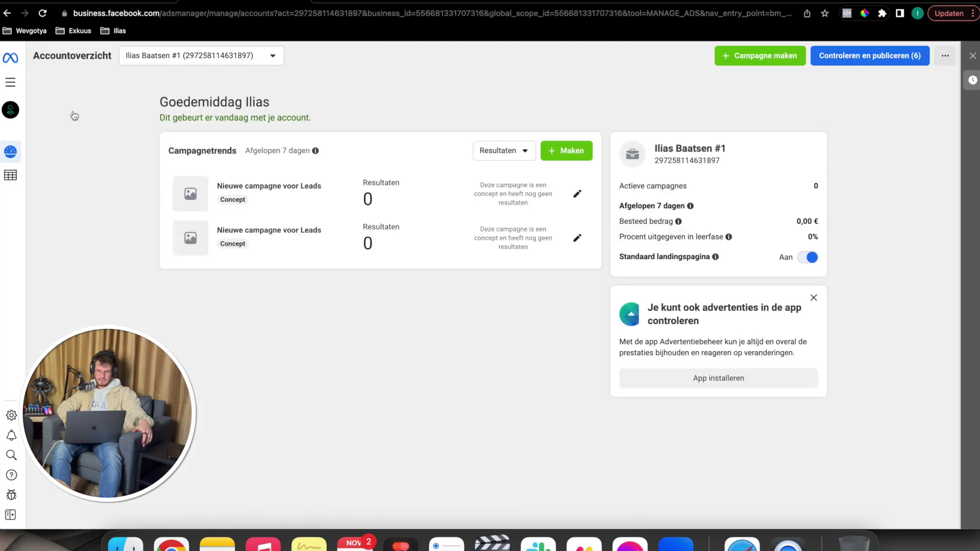
left_click(17, 179)
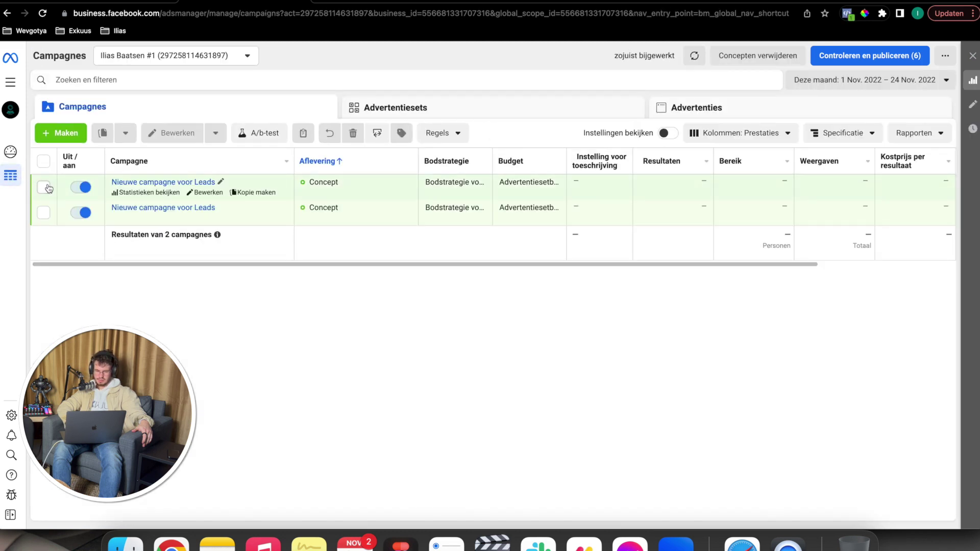
Step: Open the first draft lead campaign for editing and review its ad set and advertisement
left_click(190, 192)
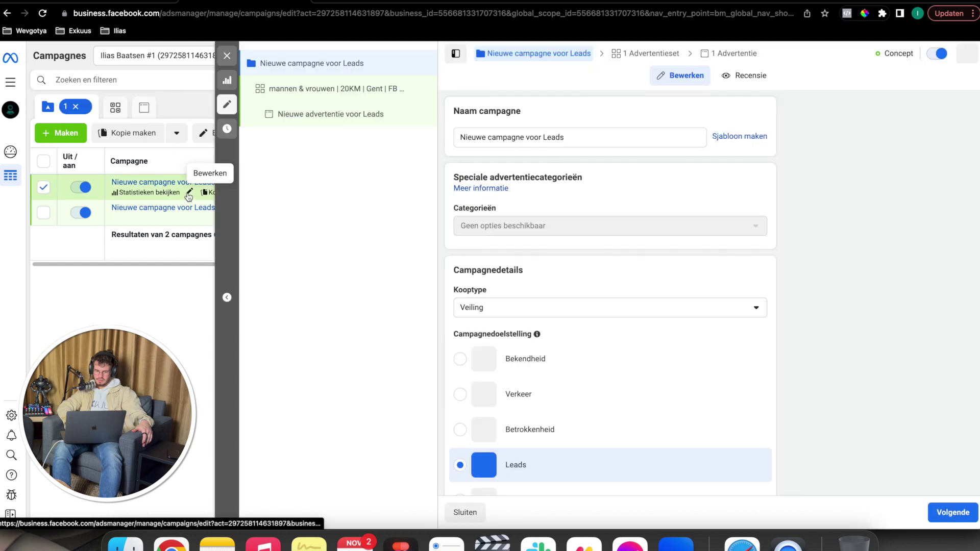
left_click(320, 90)
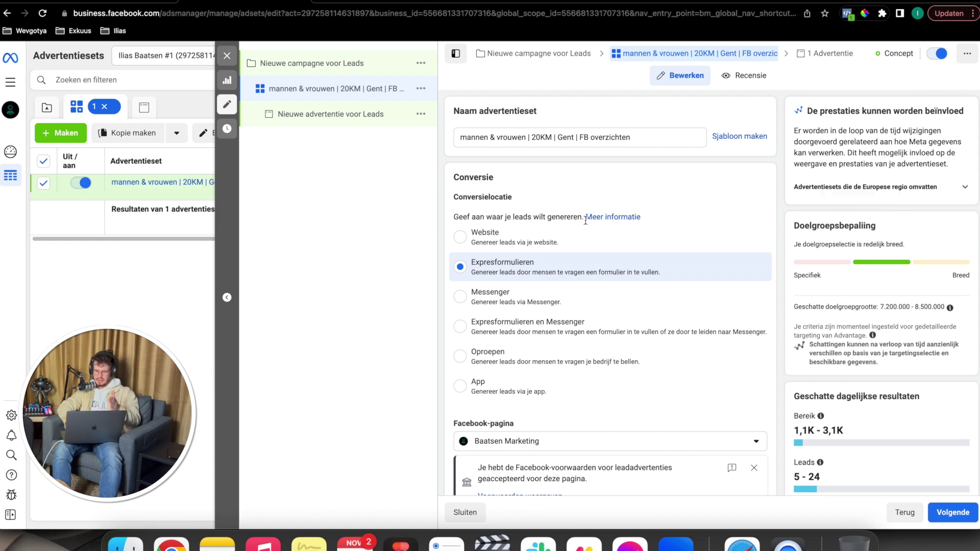
left_click(352, 124)
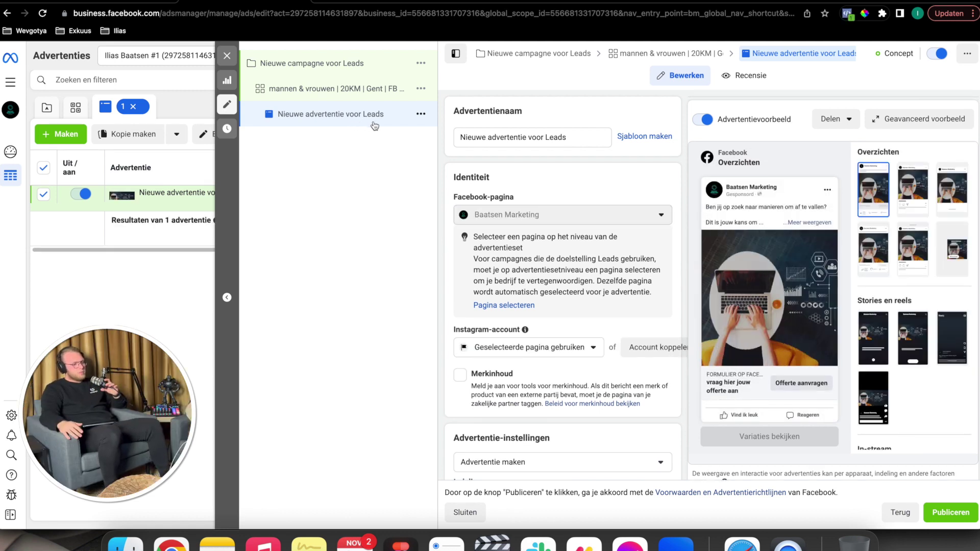
Step: Go through the campaign, ad set and ad levels once more, publish the lead campaign, and close the editor
left_click(281, 73)
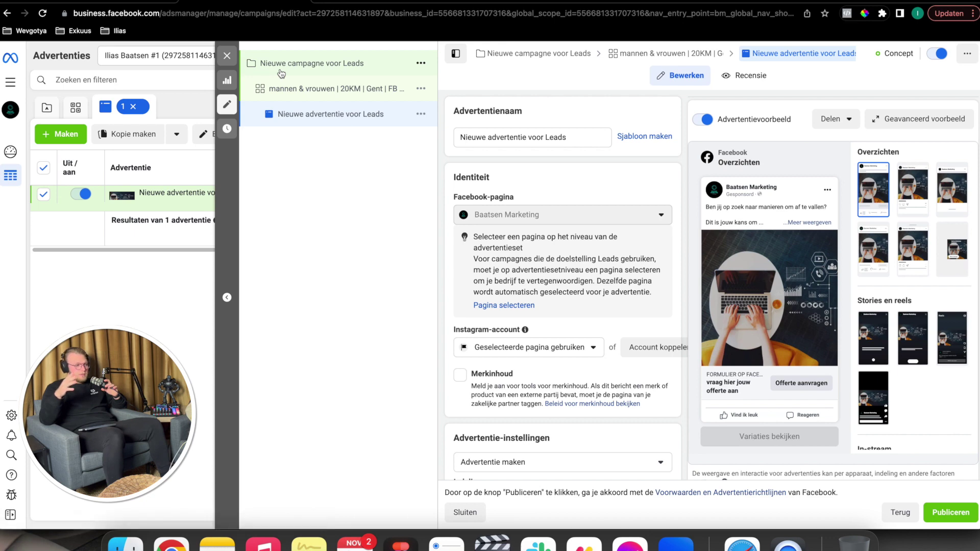
left_click(959, 516)
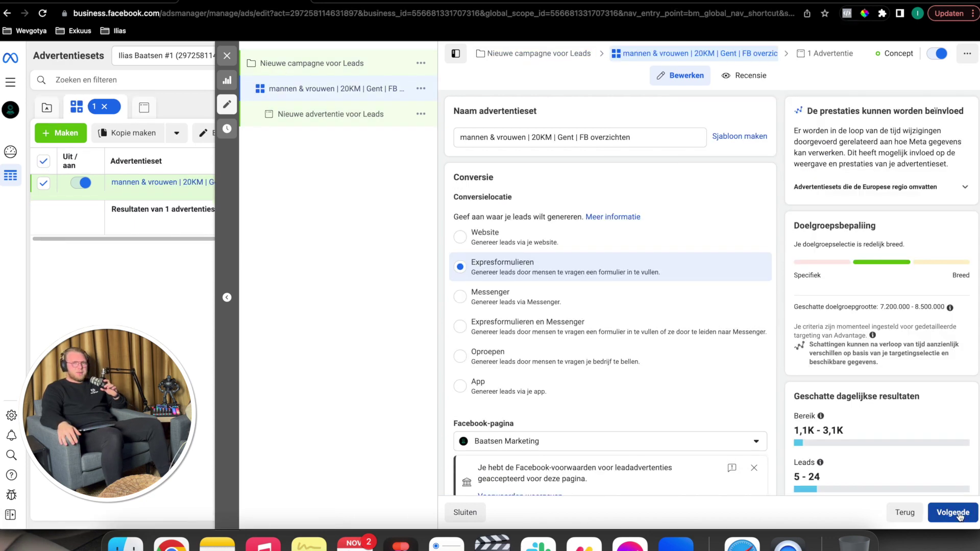
left_click(953, 512)
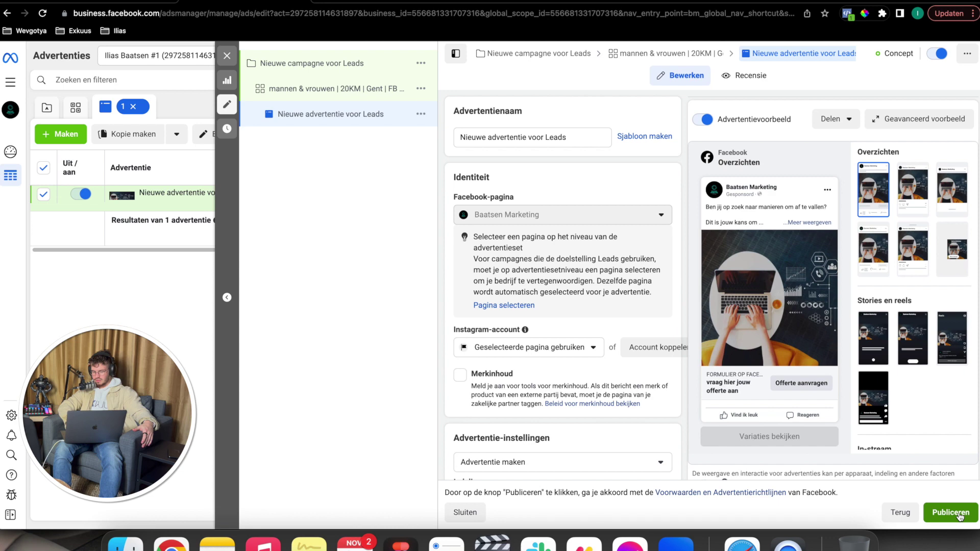
left_click(959, 516)
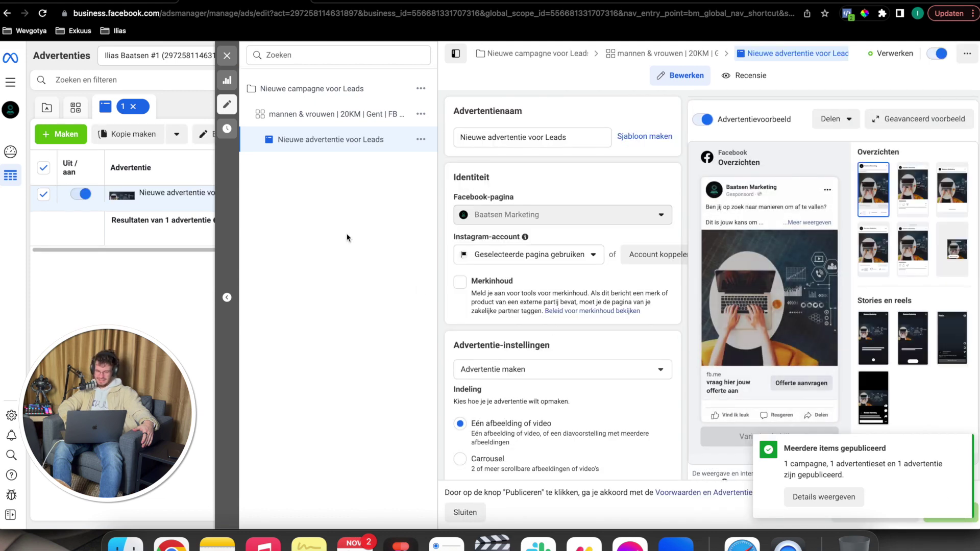
left_click(227, 55)
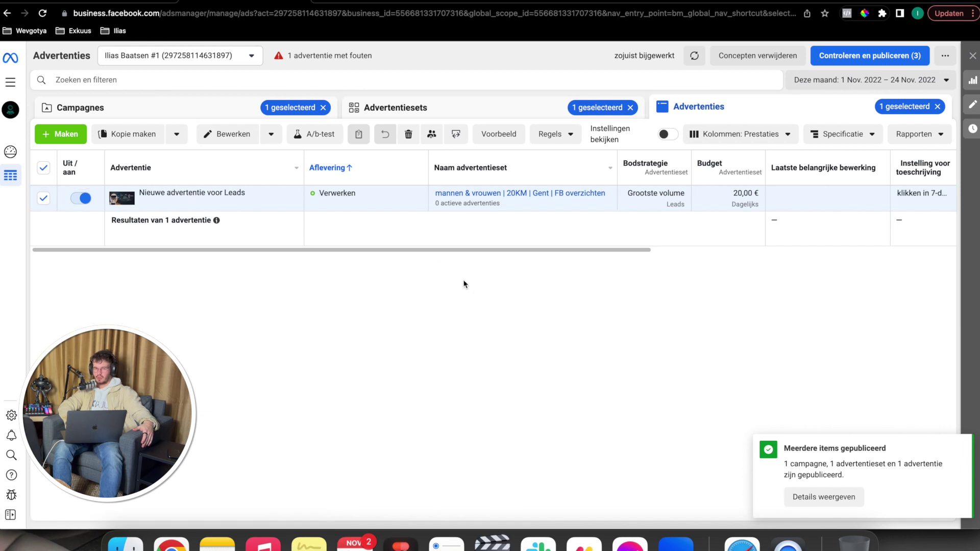